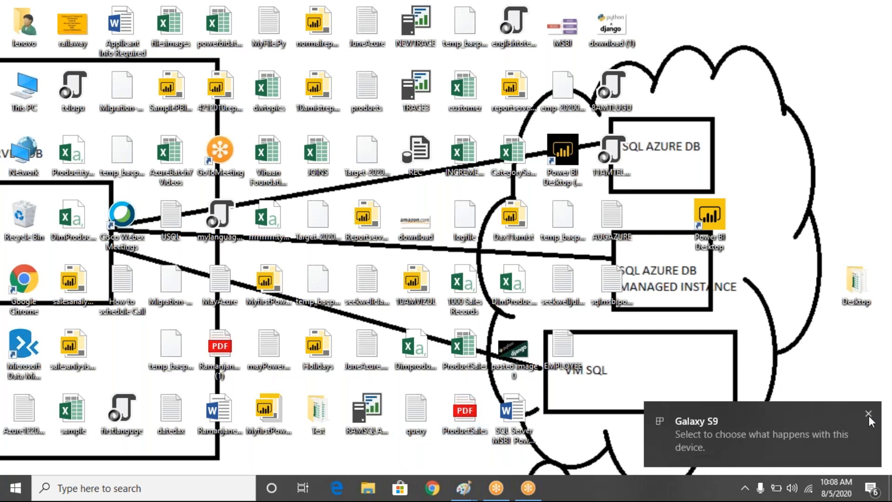
- Dismiss the Galaxy S9 notification and launch Microsoft SQL Server Management Studio 18
left_click(869, 415)
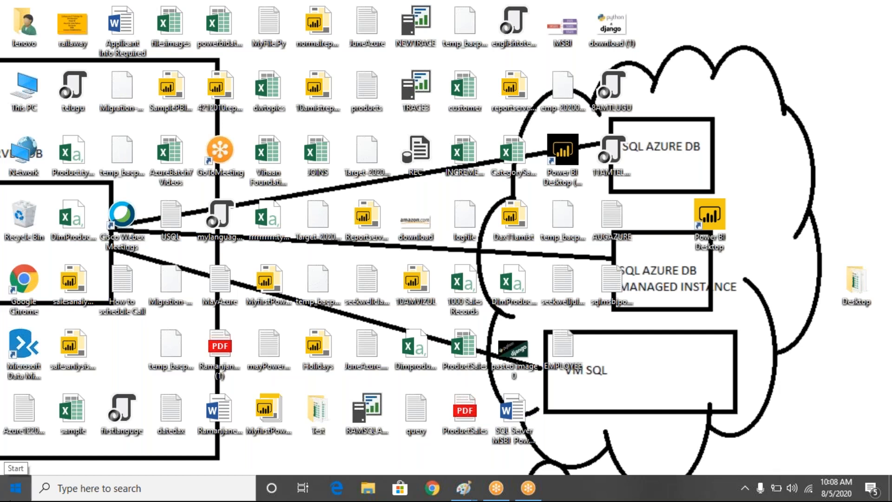
left_click(16, 488)
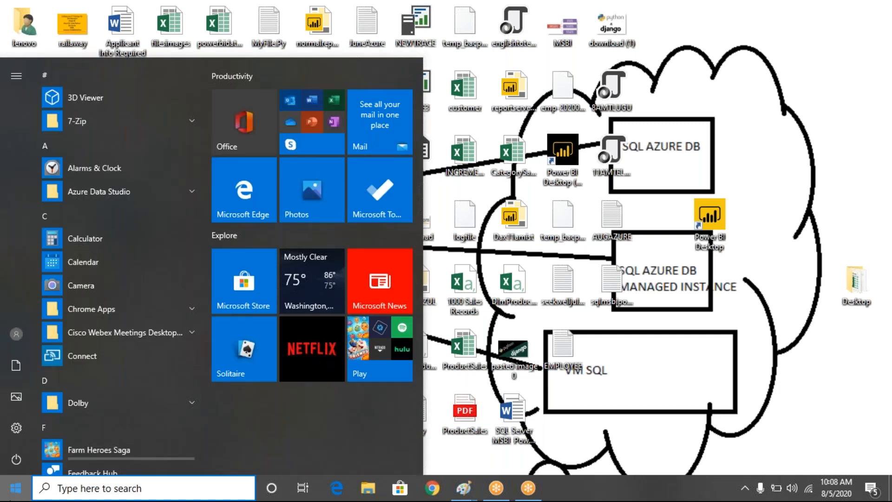
type("sql")
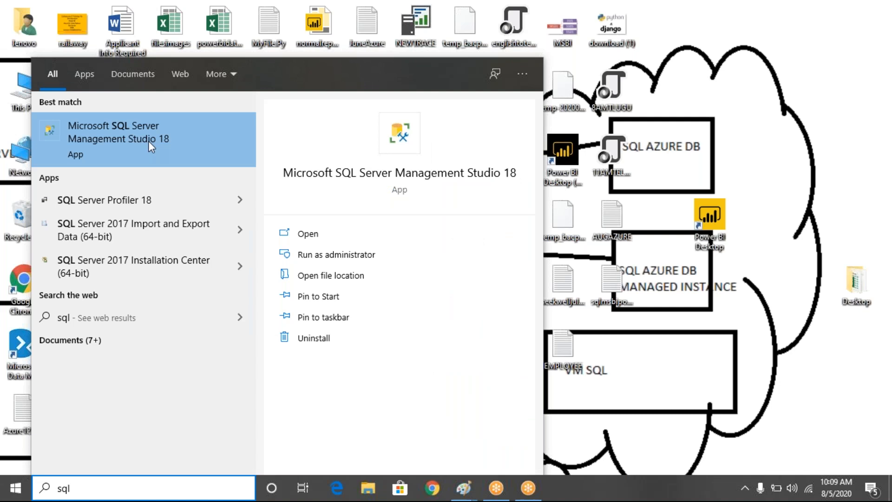
left_click(149, 141)
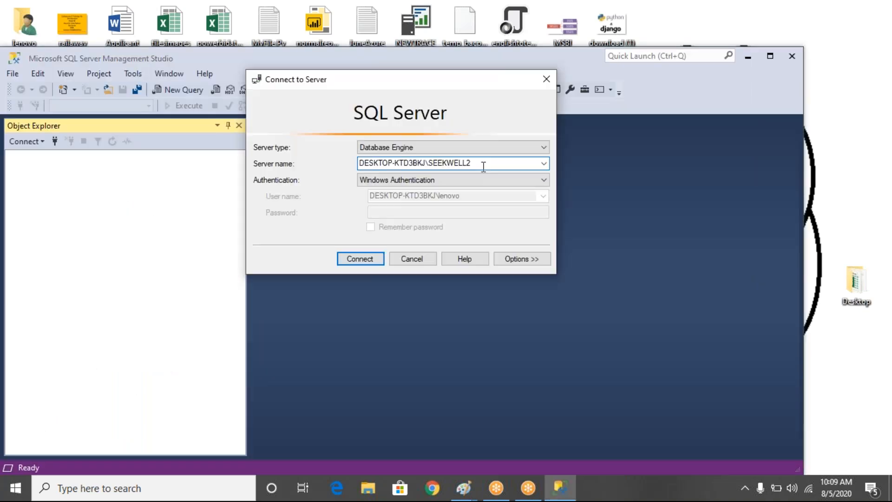
- Connect to the DESKTOP-KTD3BKJ\SEEKWELL2 database engine using Windows Authentication and maximize the Management Studio window
left_click(365, 261)
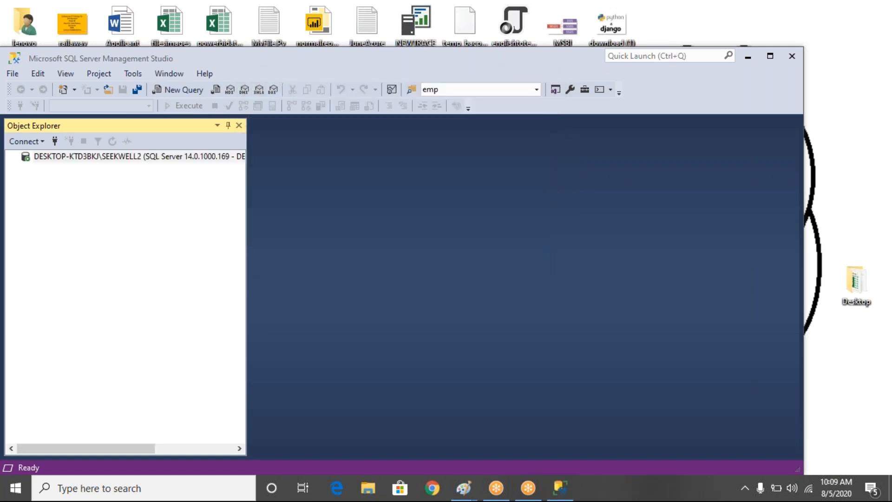
left_click_drag(487, 57, 582, 56)
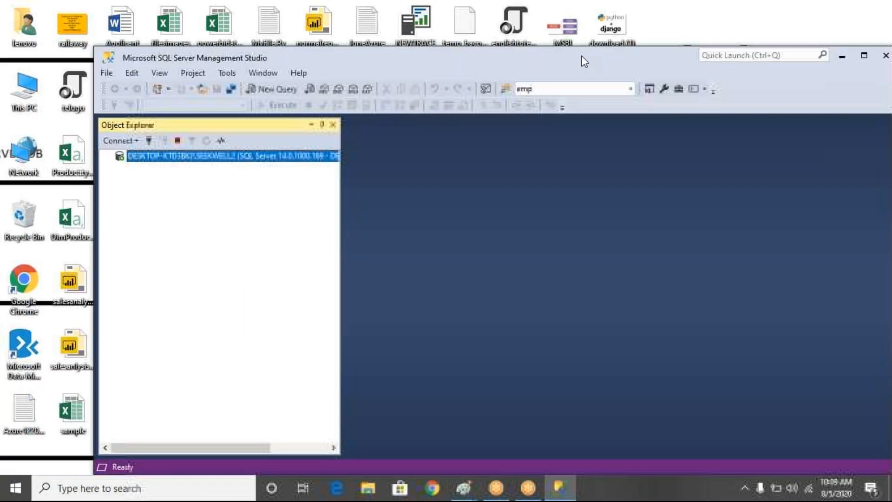
double_click(581, 55)
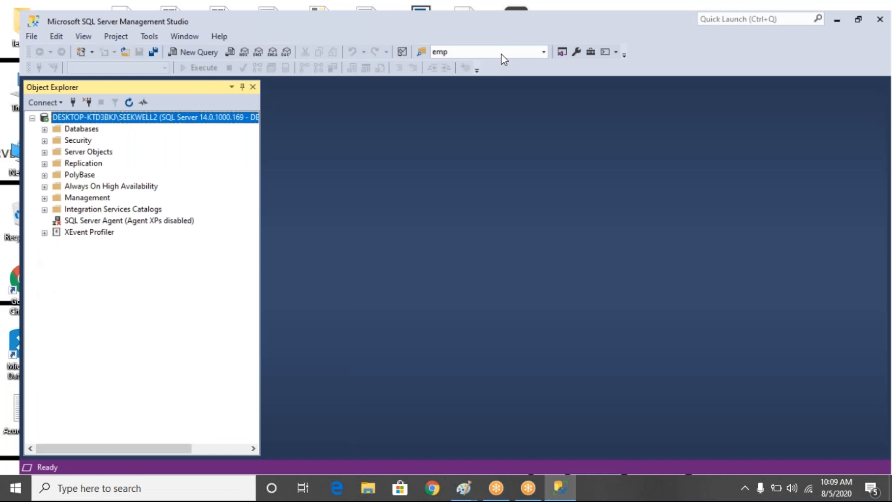
- Expand the server's databases and open a new query on AdventureWorksDW2017
left_click(76, 158)
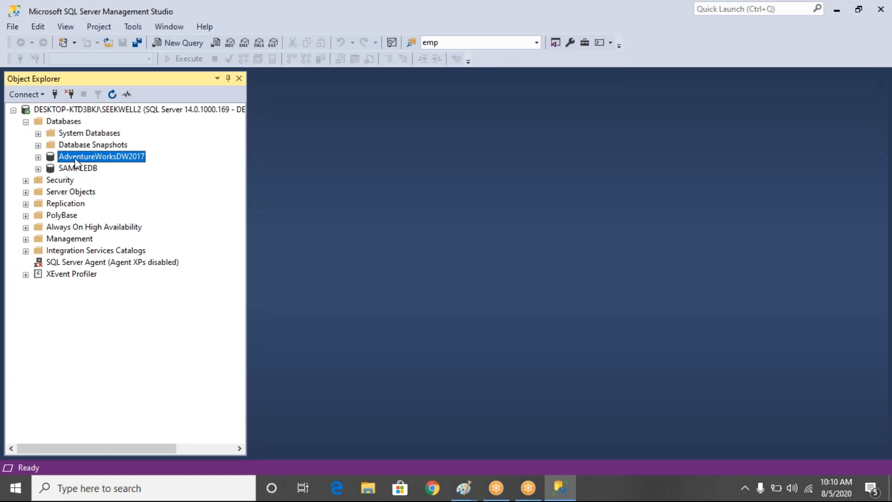
right_click(137, 160)
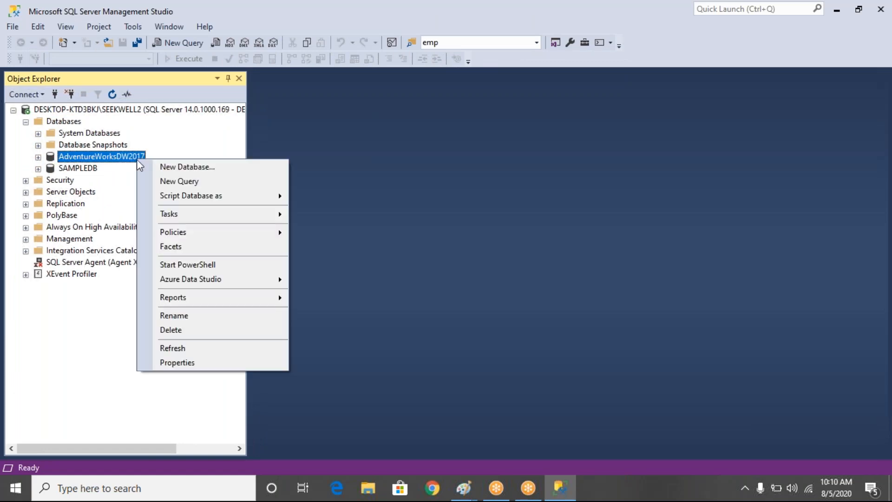
left_click(185, 181)
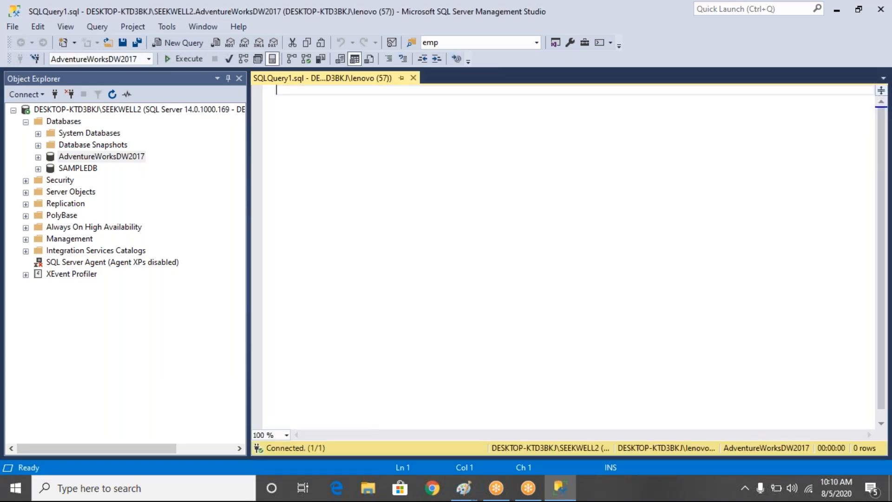
- Write the query "select * from DimCustomer" and execute it
type("select *")
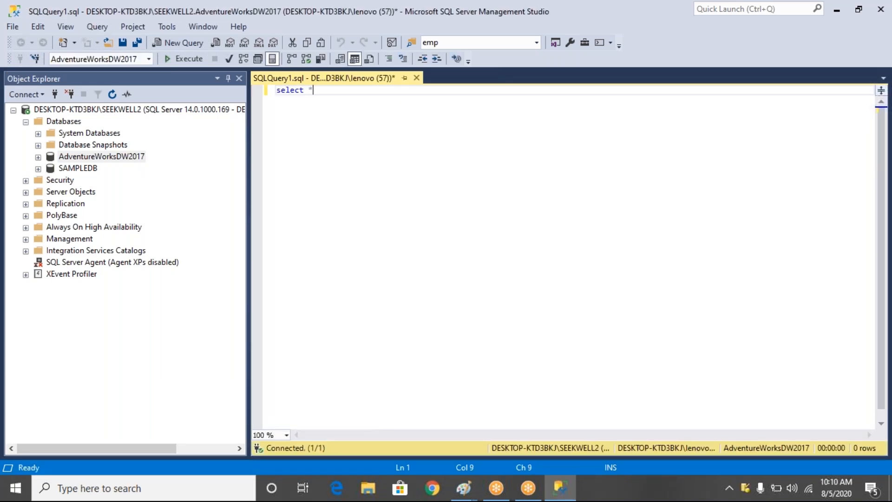
type(" from dim")
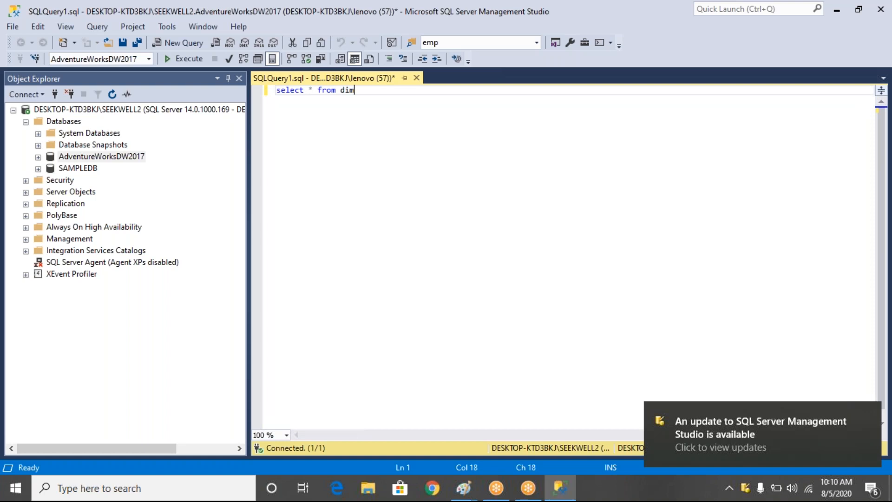
type("custome")
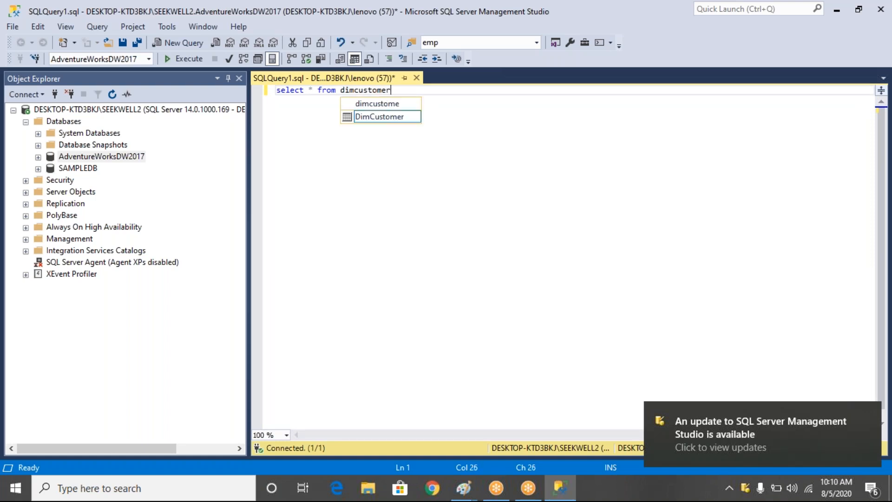
type("r")
key("Tab")
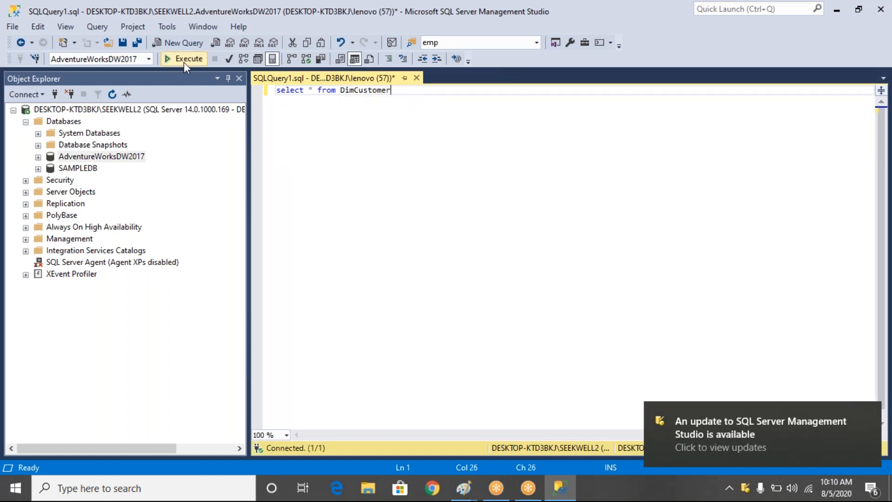
left_click(183, 62)
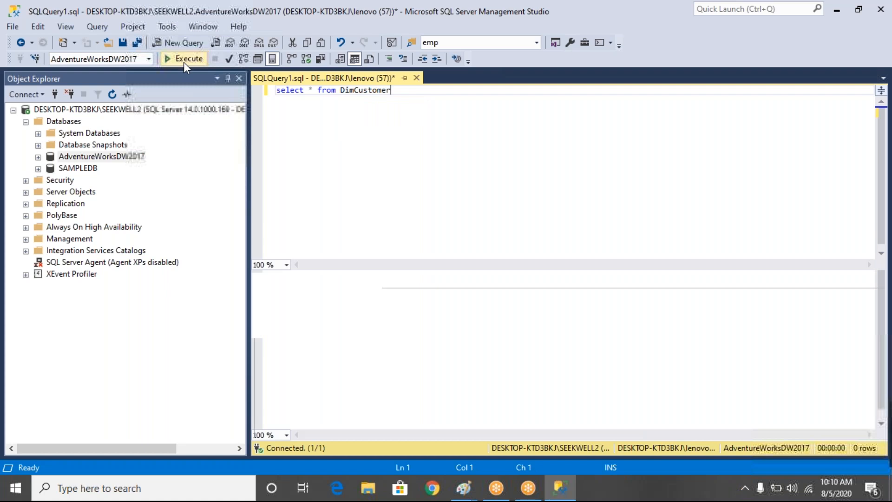
left_click(183, 63)
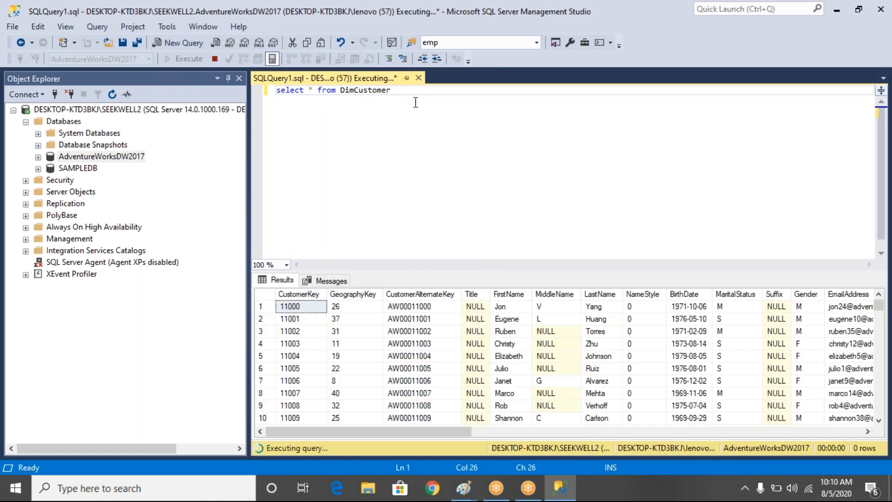
- Add the statement "select * from DimProductCategory" below the DimCustomer query, separated by a blank line
key("Return")
key("Return")
type("select * from")
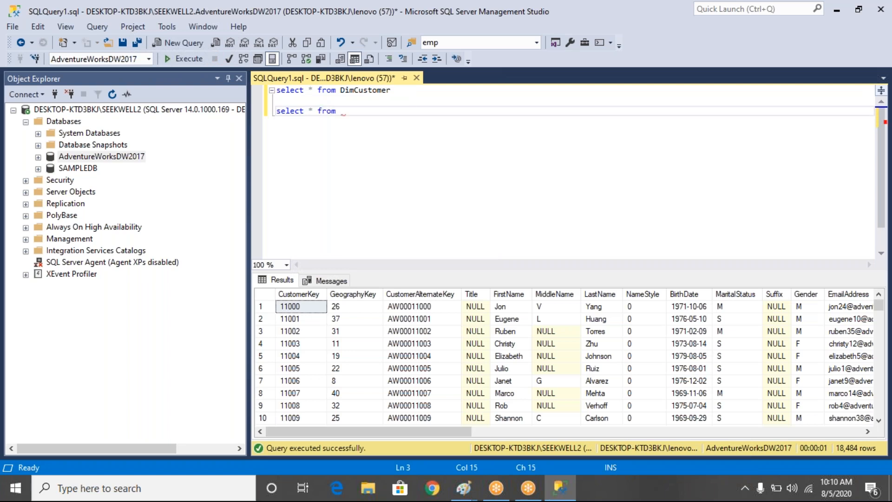
type("dimp")
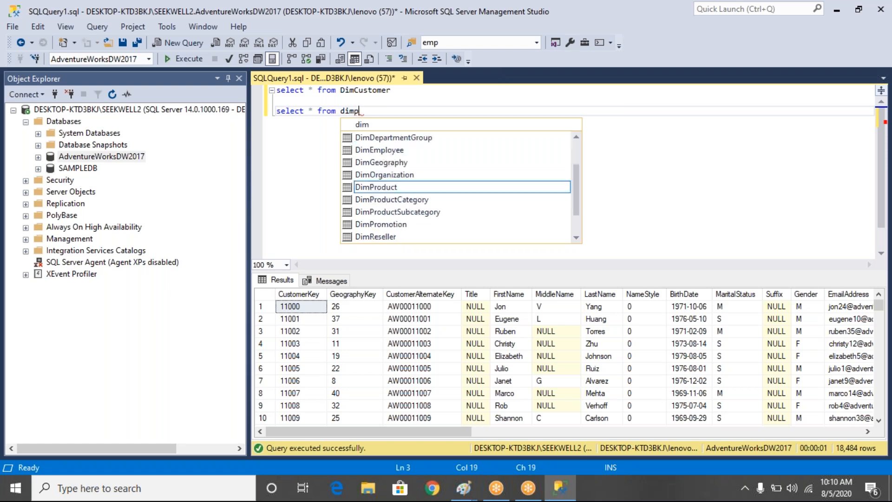
type("roduct")
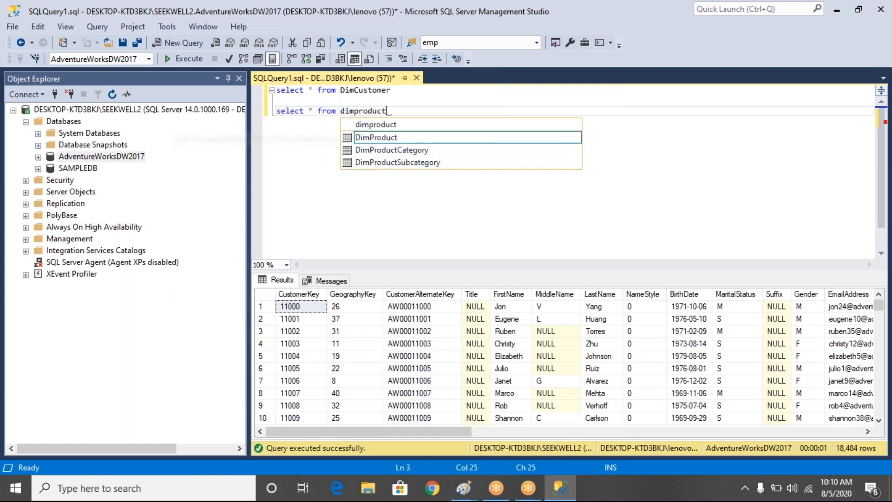
key("Down")
key("Return")
key("Return")
key("Return")
- Add the statement "select * from DimProductSubcategory" below the DimProductCategory query, separated by a blank line
type("select * from ")
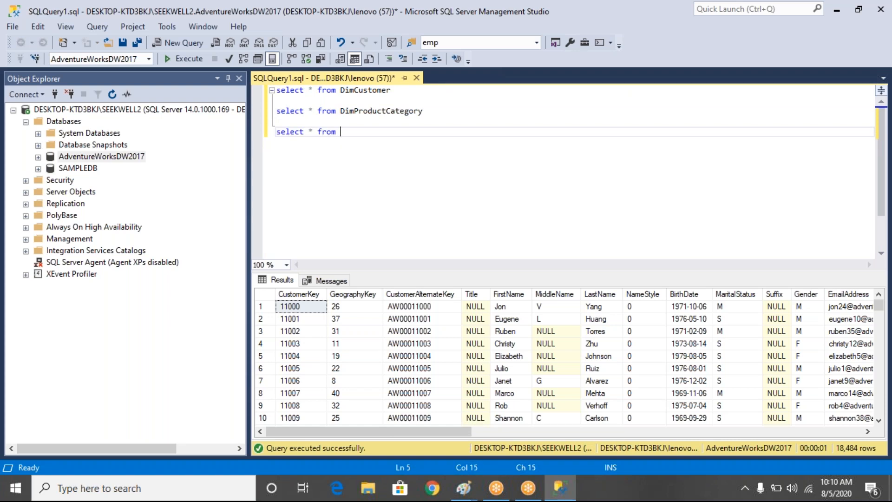
type("dimsu")
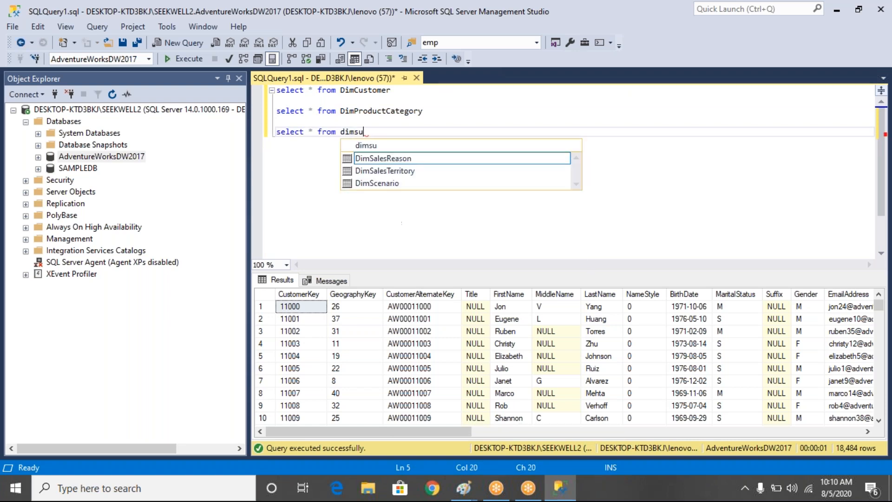
key("BackSpace")
key("BackSpace")
type("product")
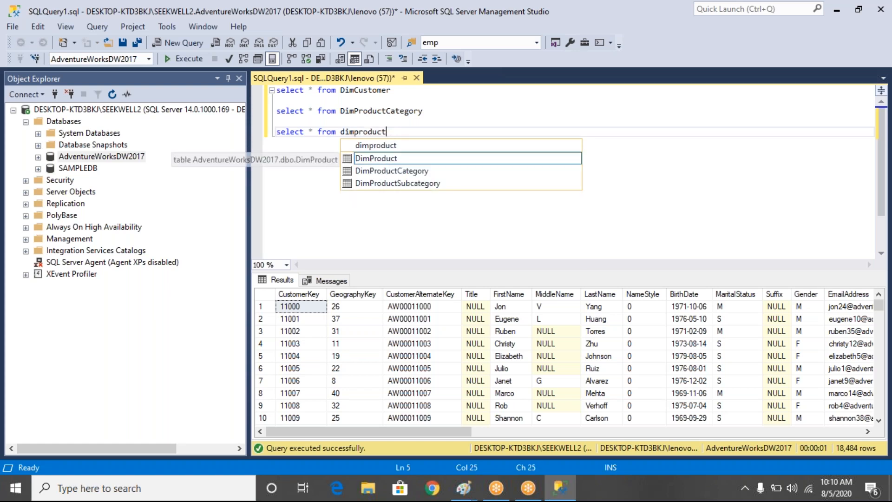
key("Down")
key("Down")
key("Return")
key("Return")
key("Return")
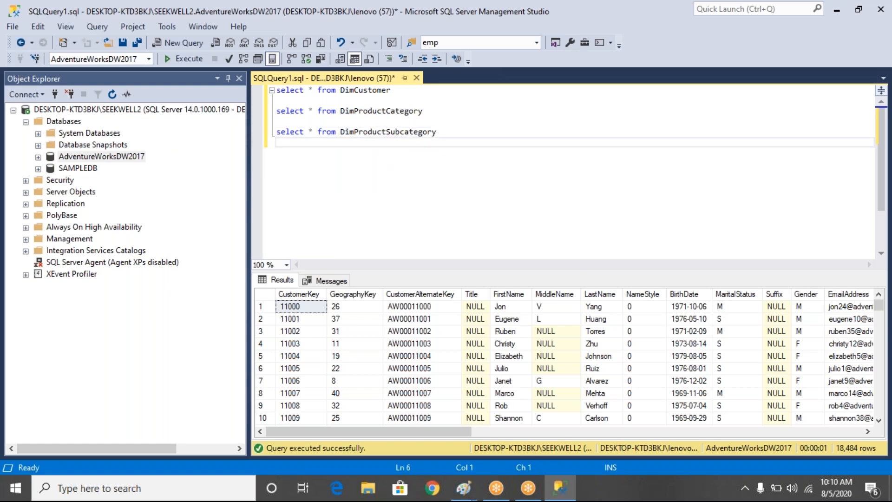
- Add the statement "select * from DimDate" below the DimProductSubcategory query, separated by a blank line
type("select ")
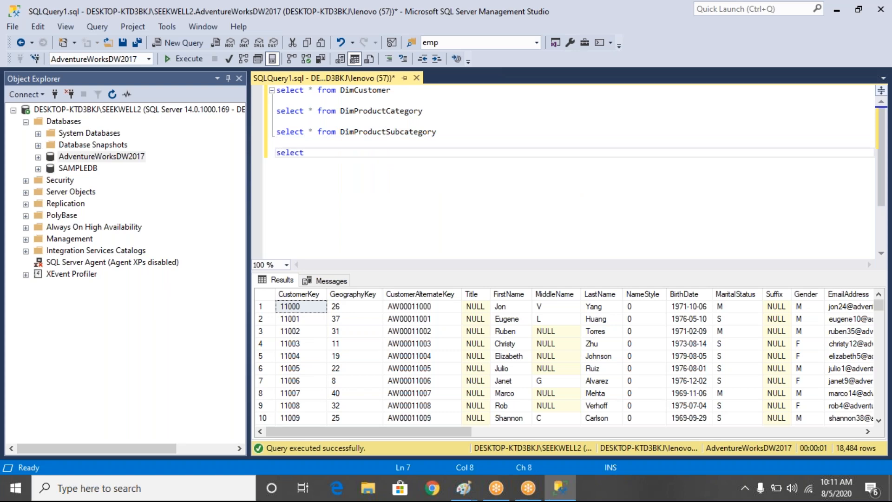
type("* from")
type("dat")
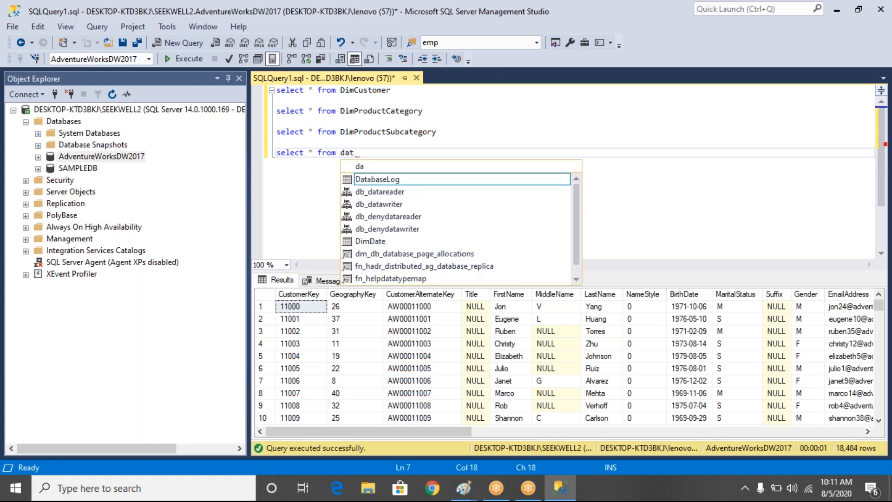
type("e")
key("Tab")
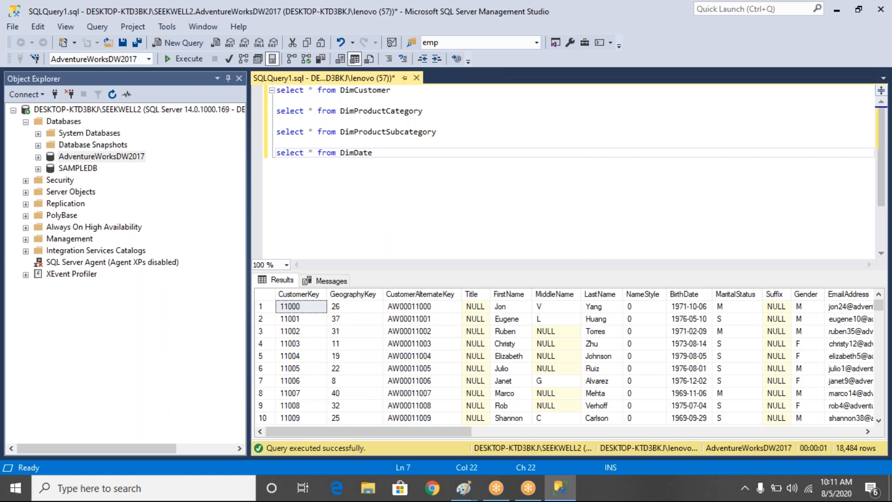
- Insert the statement "select * from DimGeography" between the DimCustomer and DimProductCategory queries
left_click(405, 91)
key("Return")
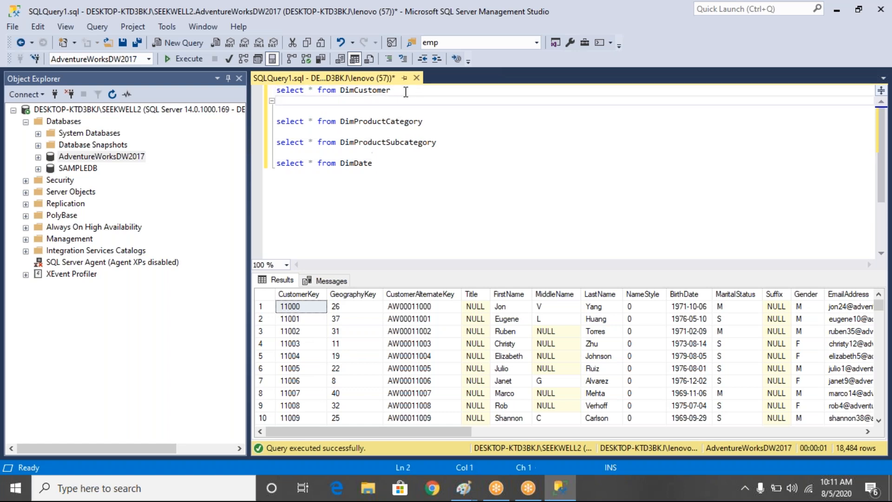
key("Return")
type("select")
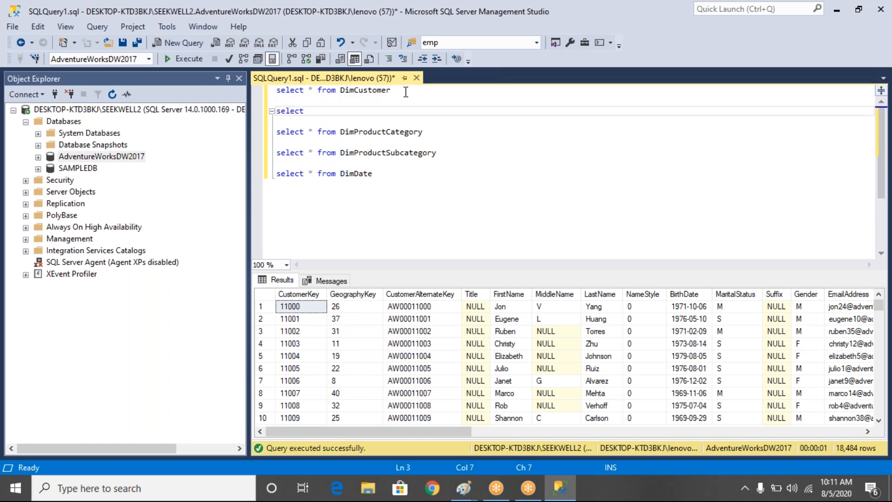
type(" * from dimge")
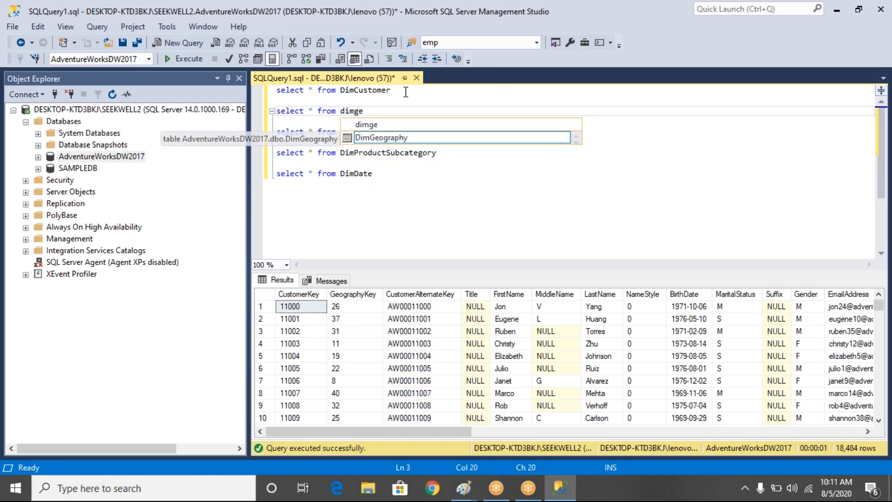
key("Tab")
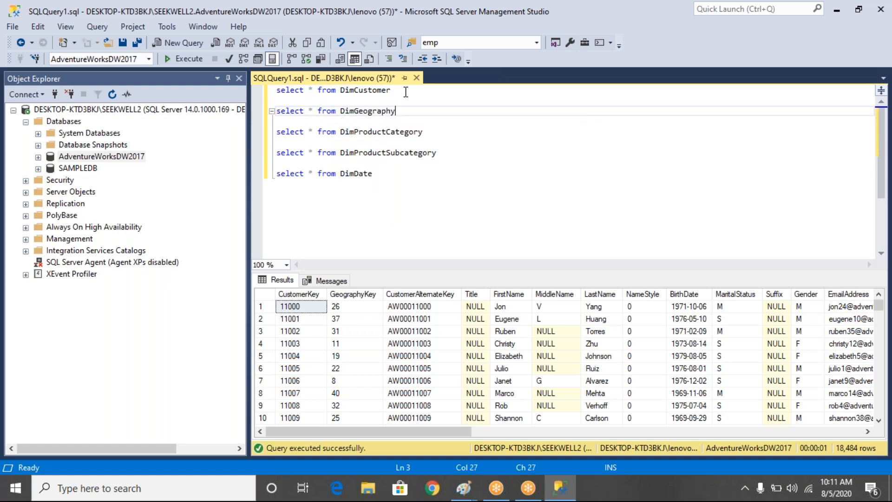
- Add the statement "select * from FactInternetSales" below the DimDate query, separated by a blank line
left_click(384, 178)
key("Return")
key("Return")
type("selec")
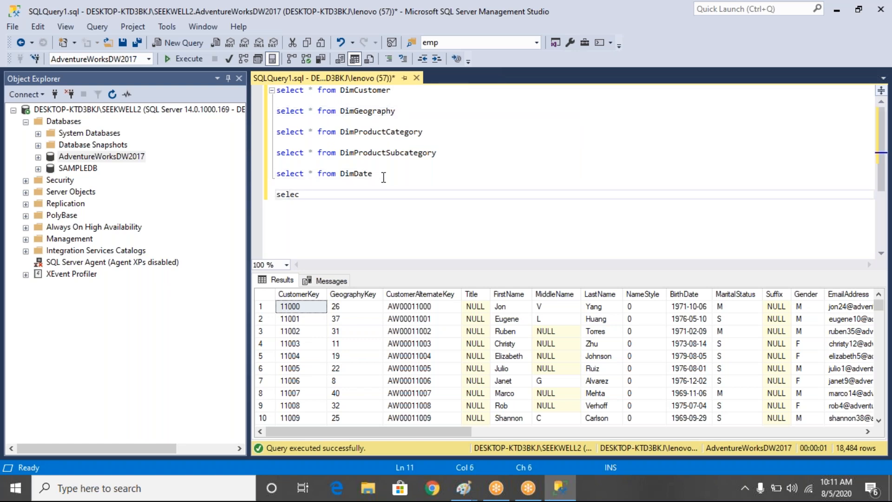
type("t * from f")
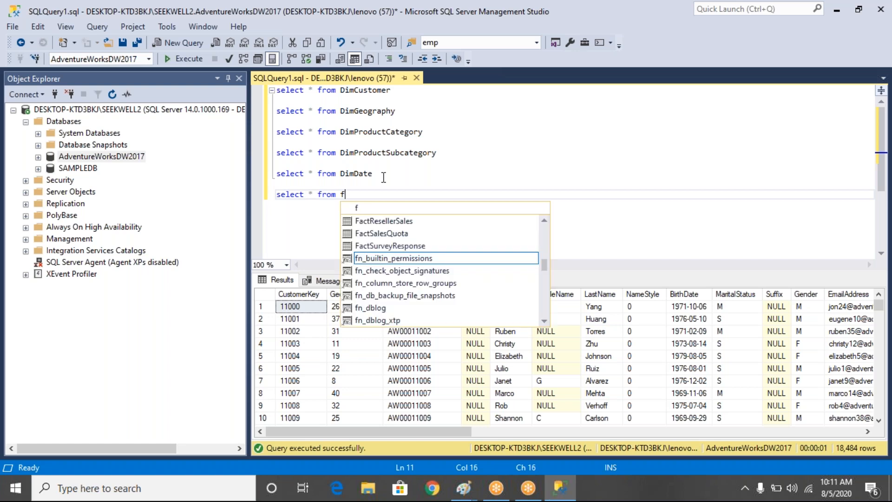
type("a")
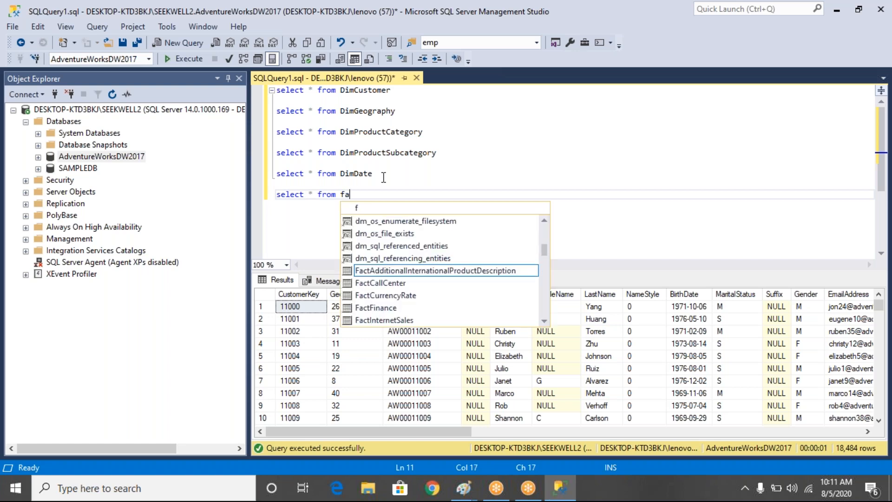
type("cti")
key("Tab")
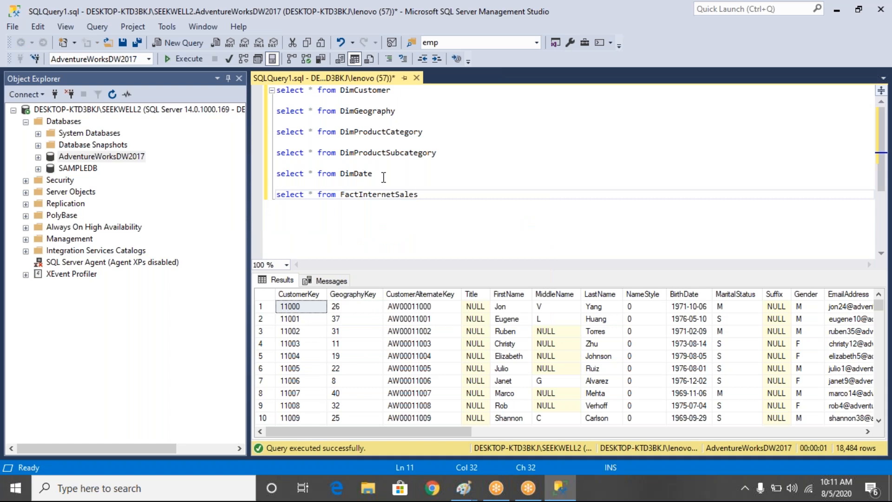
- Run only the FactInternetSales query and look across its result columns from the product key to the sales amounts
left_click_drag(420, 194, 231, 208)
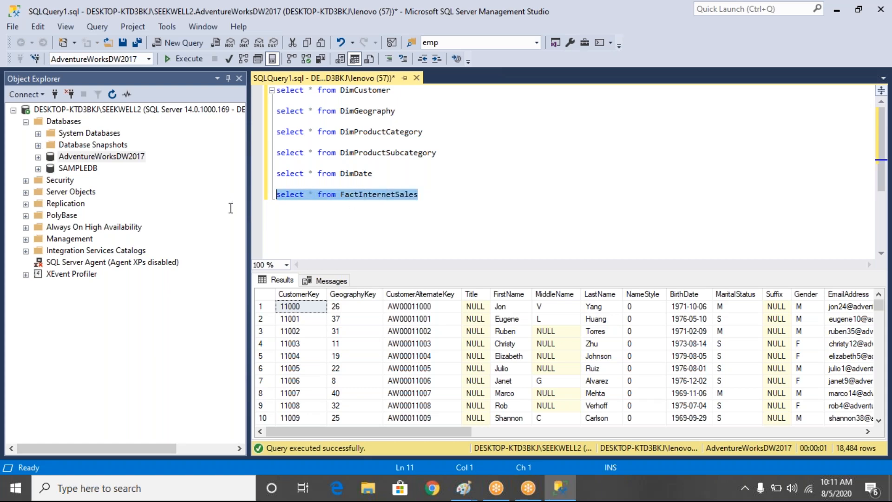
left_click(186, 64)
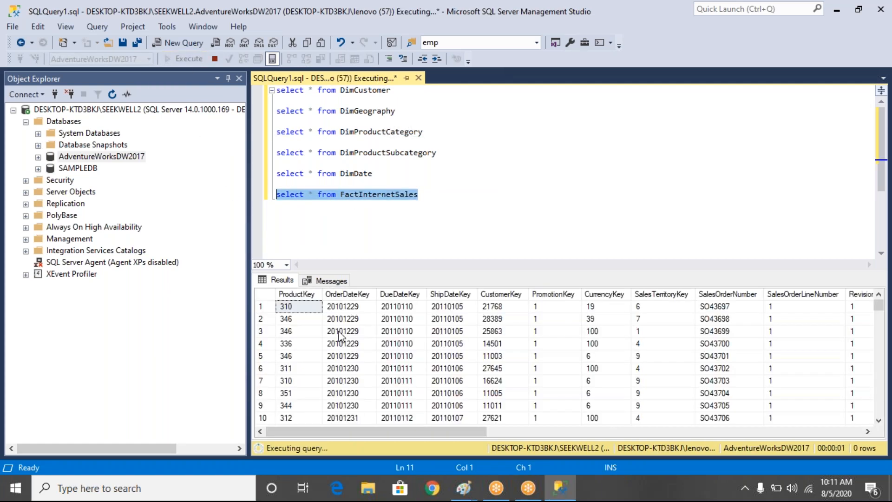
left_click_drag(366, 329, 708, 341)
left_click_drag(452, 433, 394, 423)
left_click(425, 318)
key("Right")
key("Right")
key("Right")
key("Right")
key("Right")
key("Right")
key("Right")
key("Right")
key("Right")
key("Right")
key("Right")
key("Right")
key("Right")
key("Right")
key("Right")
key("Right")
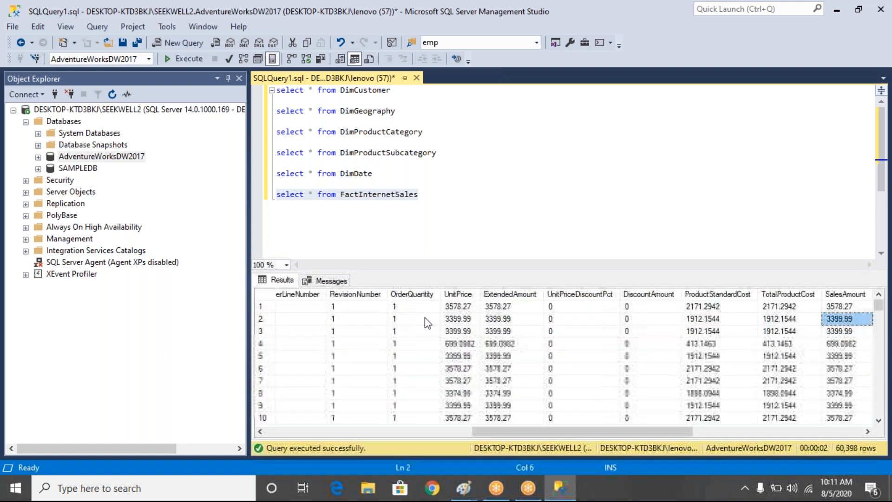
key("Right")
key("Right")
key("Right")
key("Right")
key("Right")
key("Right")
key("Right")
left_click_drag(427, 361, 222, 348)
- Examine the date key, sales order, unit price and extended amount columns in the FactInternetSales results
left_click_drag(285, 310, 360, 312)
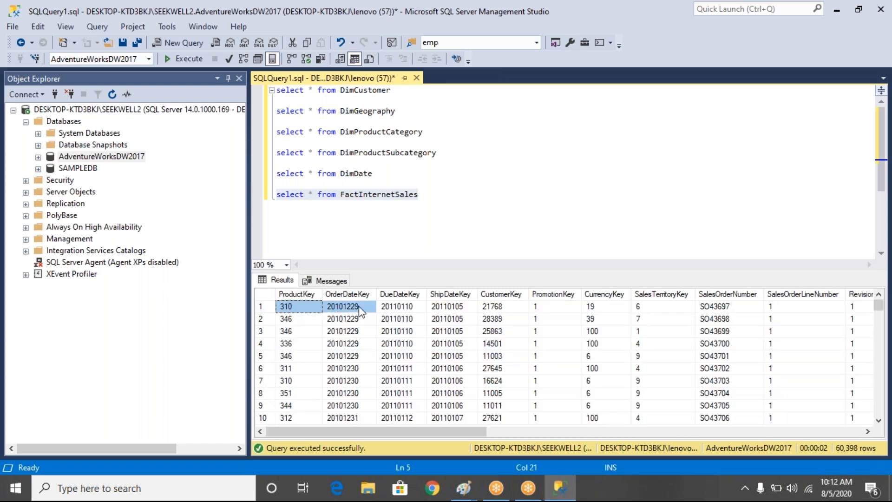
left_click(406, 311)
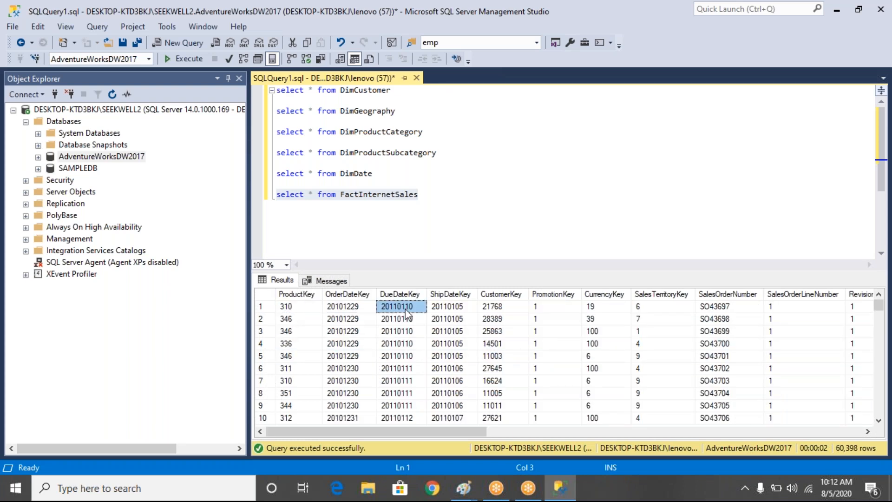
key("Right")
key("Right")
key("Right")
key("Right")
key("Right")
key("Right")
key("Right")
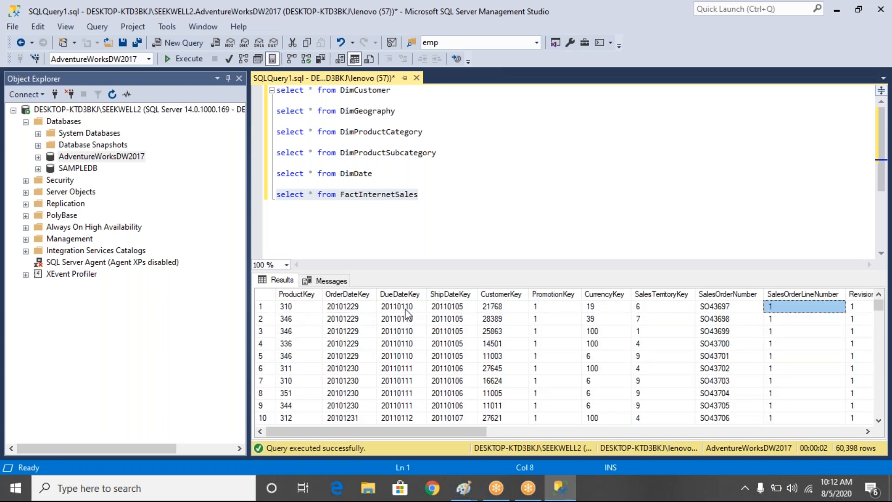
key("Right")
key("Right")
key("Right")
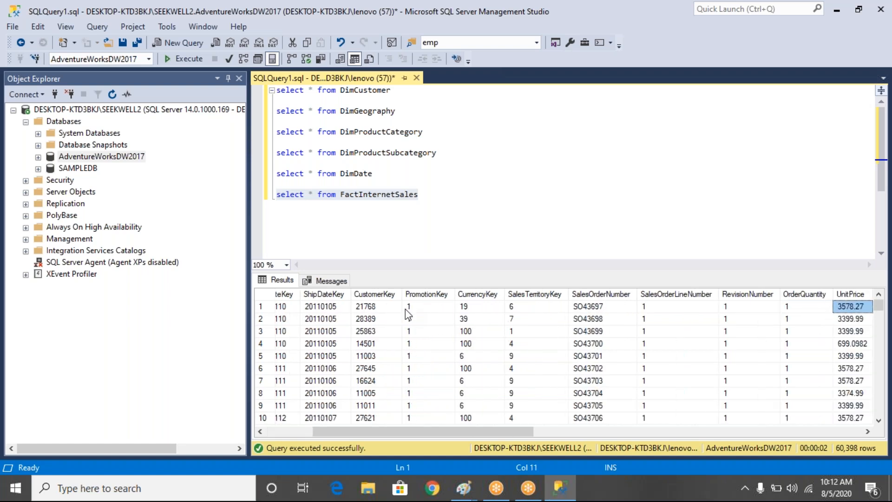
key("Right")
key("Right")
left_click_drag(395, 344, 579, 357)
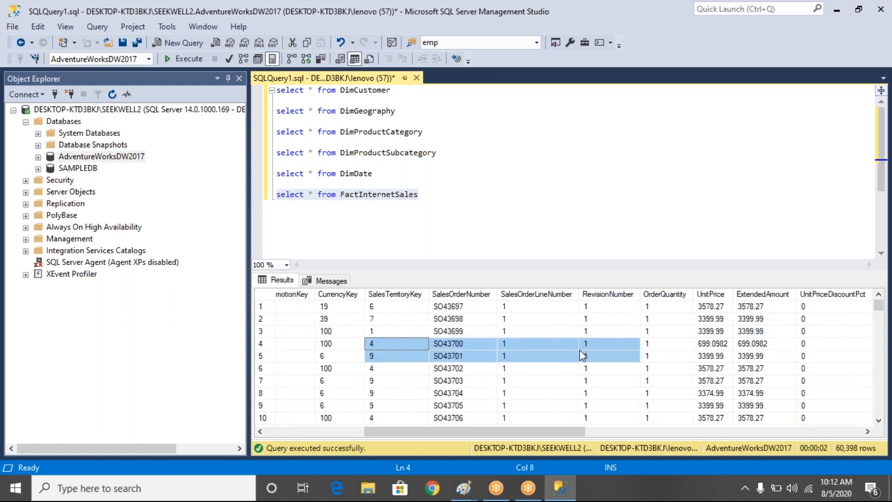
mouse_move(762, 320)
left_mouse_down()
mouse_move(551, 347)
mouse_move(764, 331)
left_mouse_up()
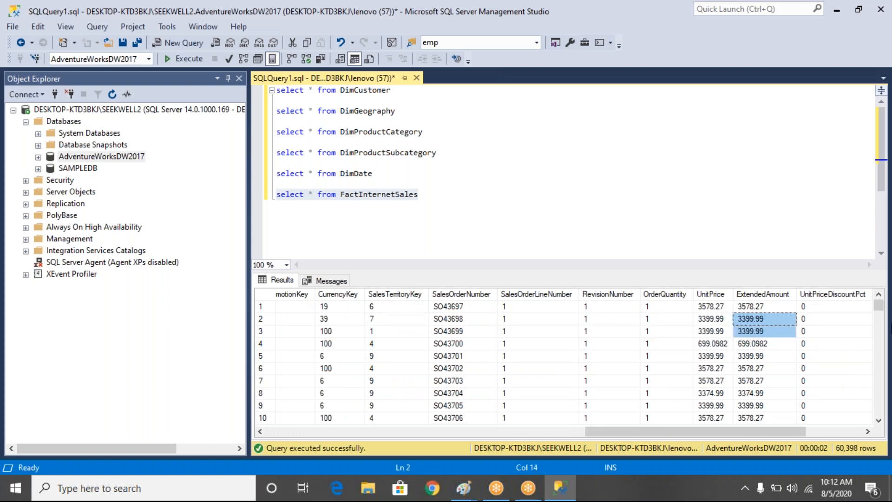
left_click_drag(891, 328, 872, 320)
- Run only the DimCustomer query and examine the first name, last name and e-mail address columns
left_click_drag(404, 90, 276, 90)
left_click(188, 59)
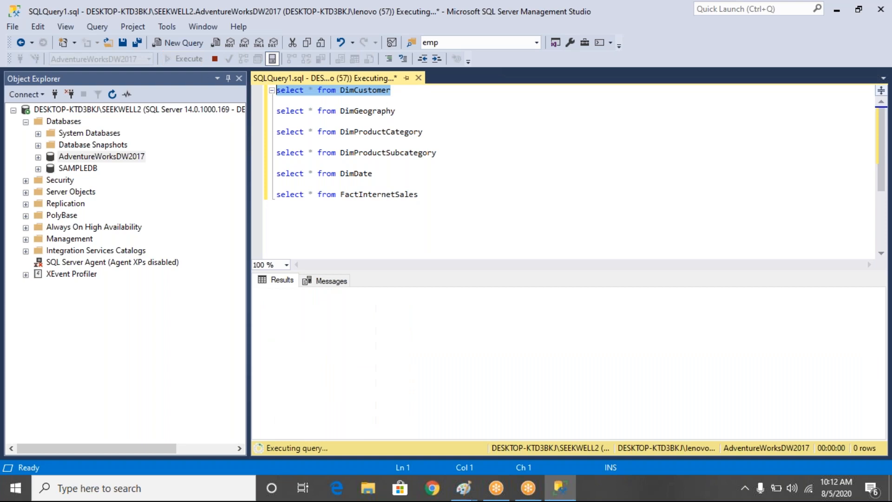
left_click_drag(511, 319, 521, 383)
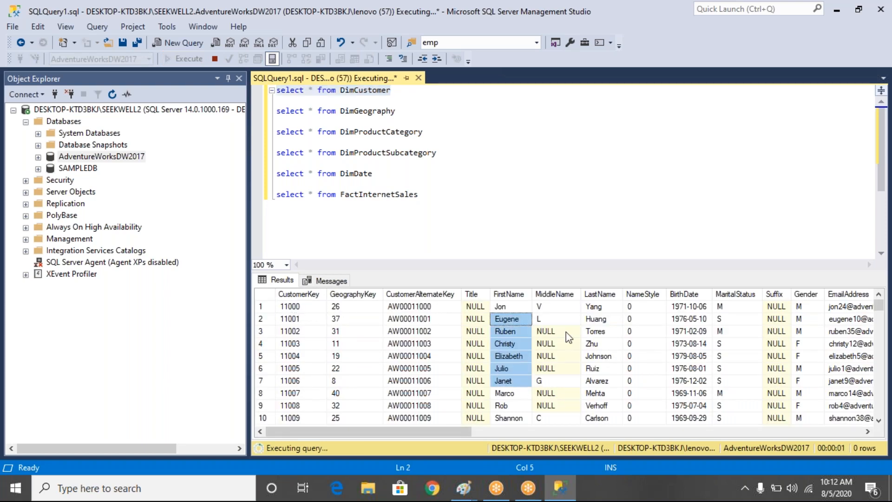
left_click_drag(603, 307, 618, 369)
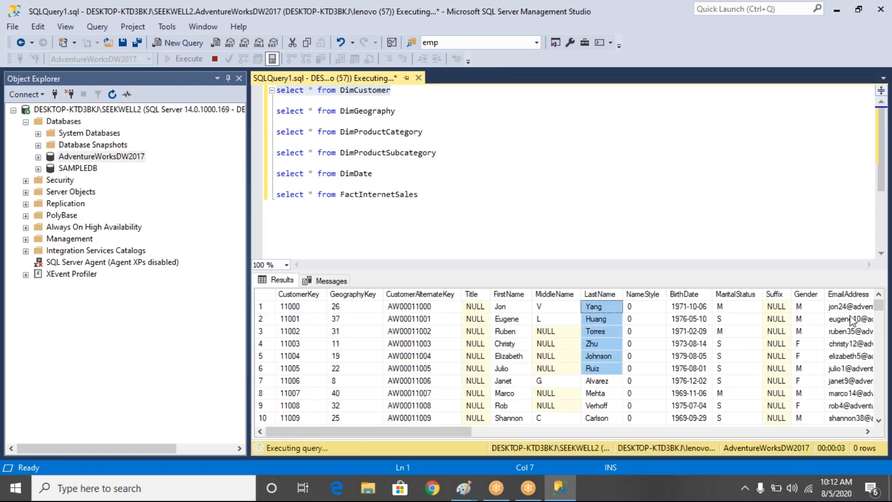
left_click_drag(852, 321, 853, 371)
left_click(433, 118)
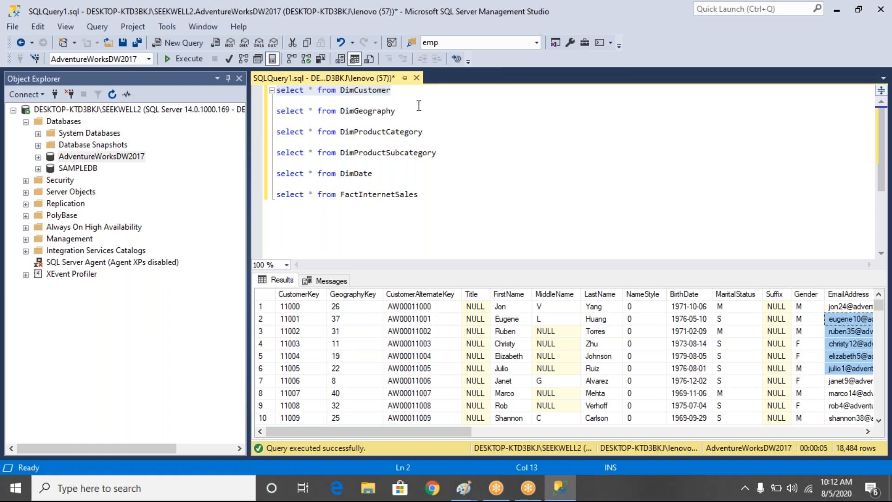
- Highlight the five dimension queries for comparison, and run only the FactInternetSales query to review its columns through ShipDate
left_click_drag(383, 177, 251, 78)
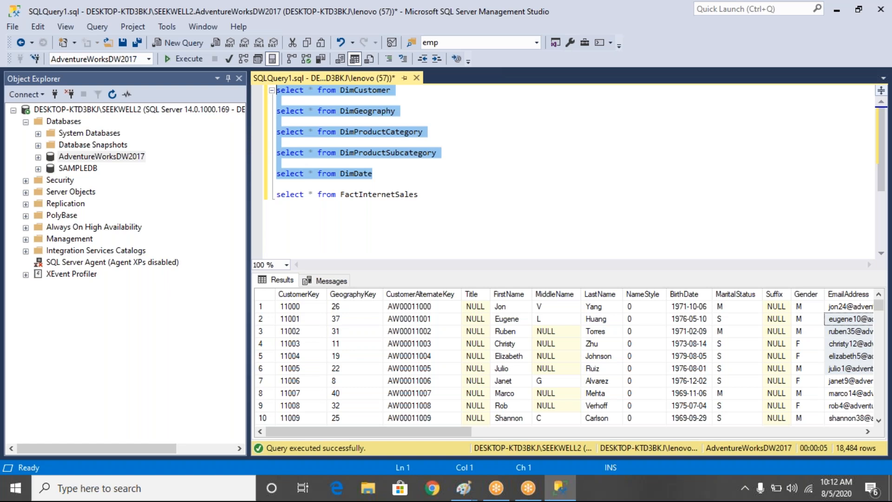
left_click_drag(421, 196, 251, 199)
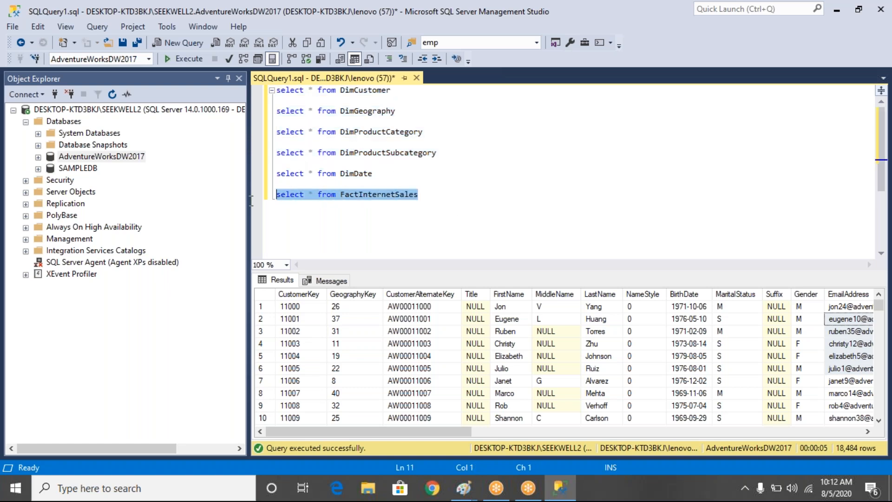
left_click(172, 62)
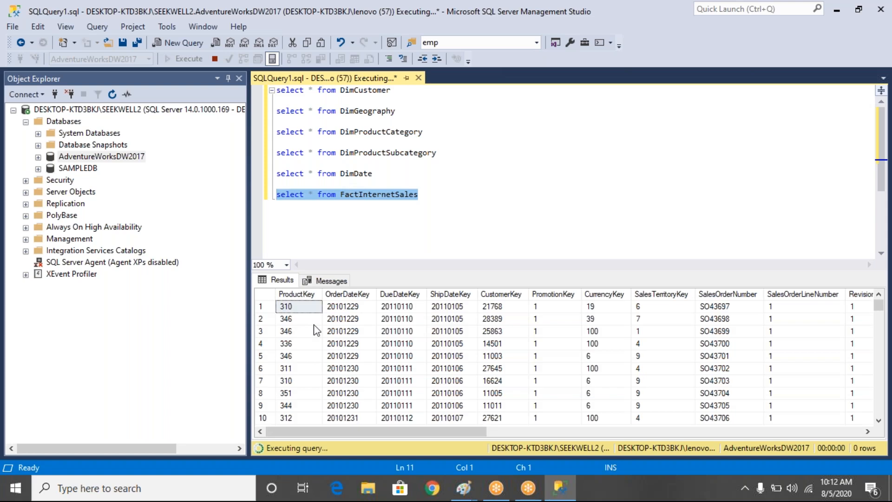
left_click_drag(299, 330, 348, 331)
left_click_drag(589, 375, 891, 380)
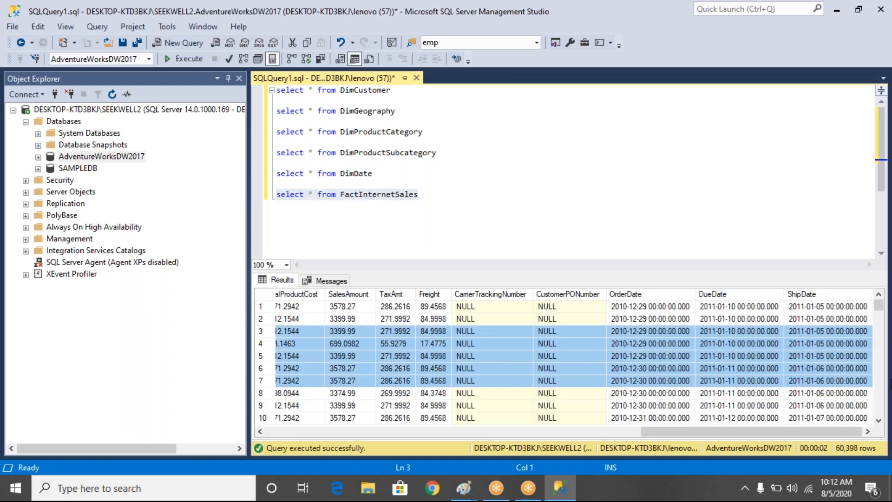
- Run only the DimCustomer query again and inspect the first CustomerKey value
left_click(393, 92)
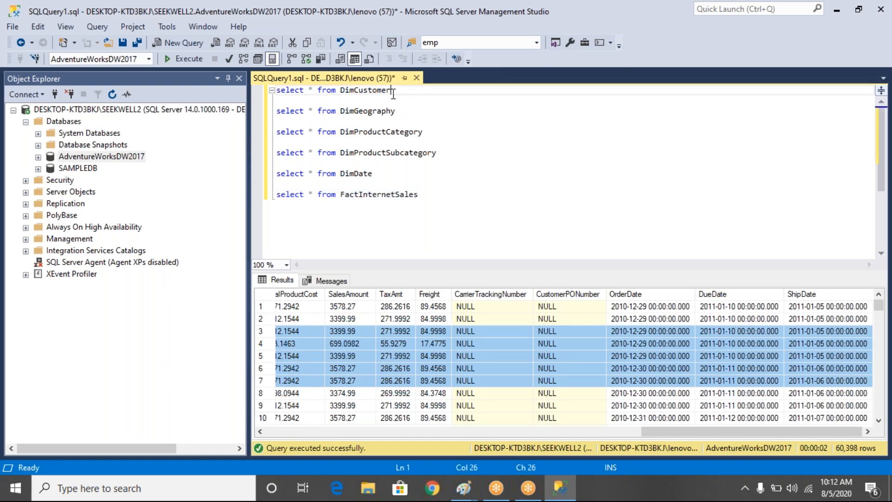
key("shift+Home")
left_click(188, 58)
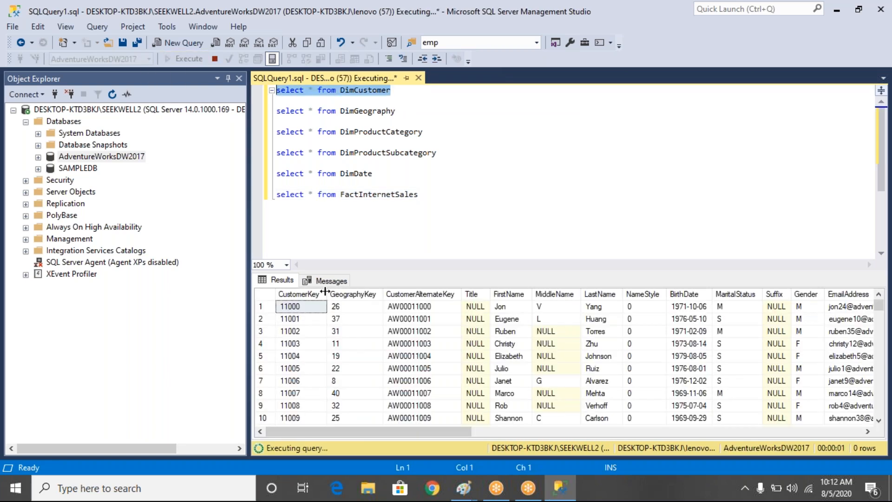
left_click(303, 307)
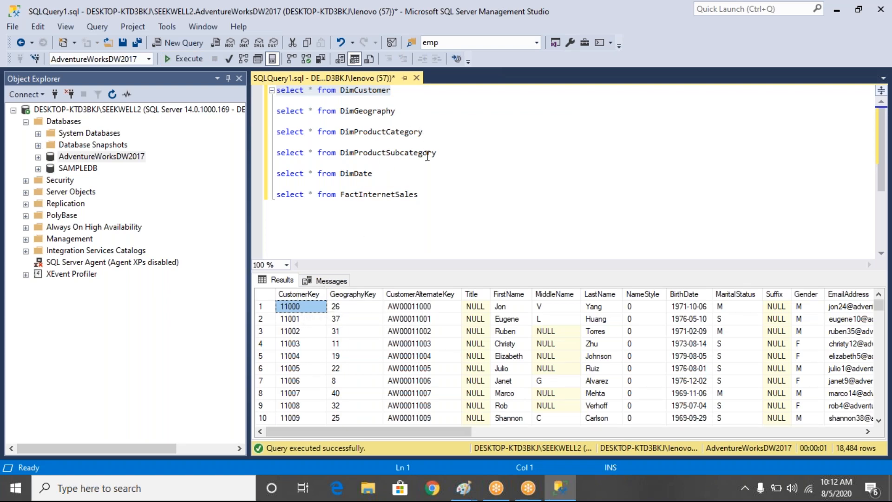
- Insert the statement "select * from DimProduct" between the DimGeography and DimProductCategory queries, separated by blank lines
left_click(403, 112)
key("Return")
type("select *")
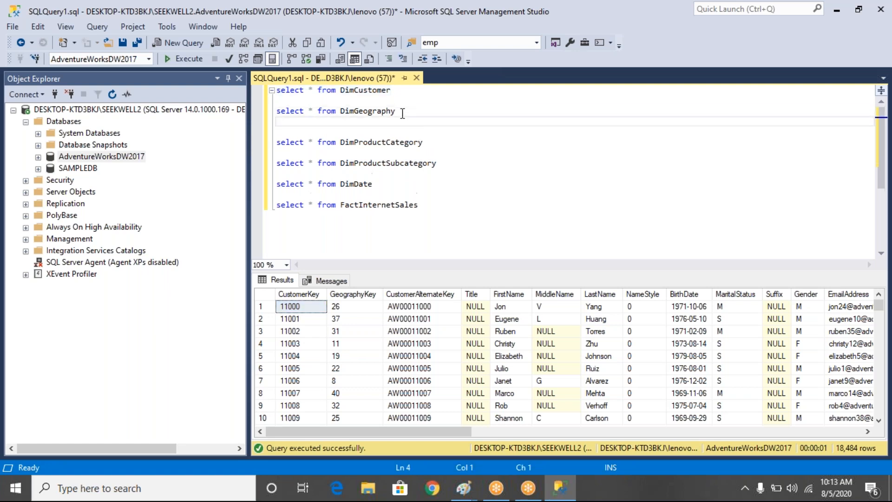
type(" from dimprodu")
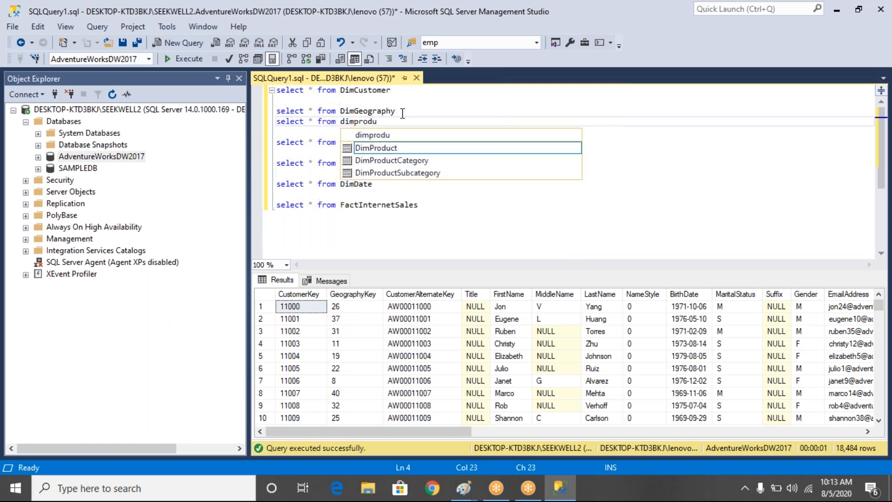
key("Tab")
left_click(398, 113)
key("Return")
- Run only the DimProduct query and examine the values in its ProductKey column
left_click_drag(387, 131, 276, 132)
left_click(177, 59)
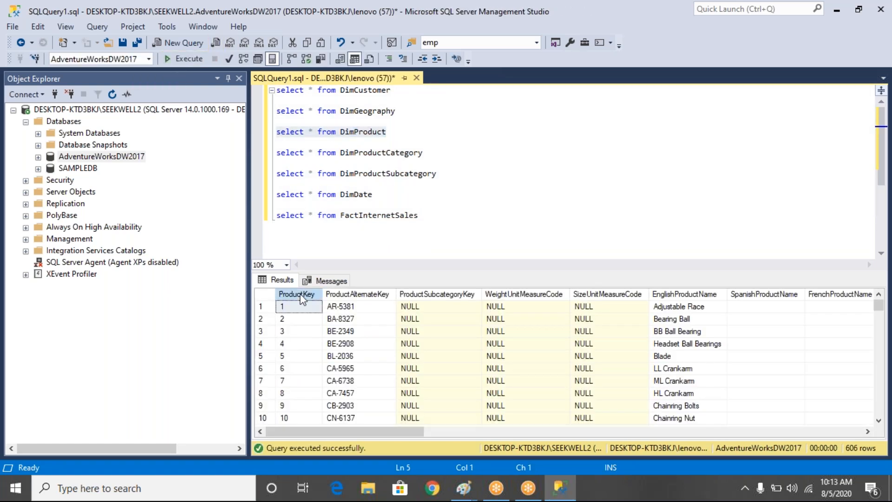
left_click(302, 296)
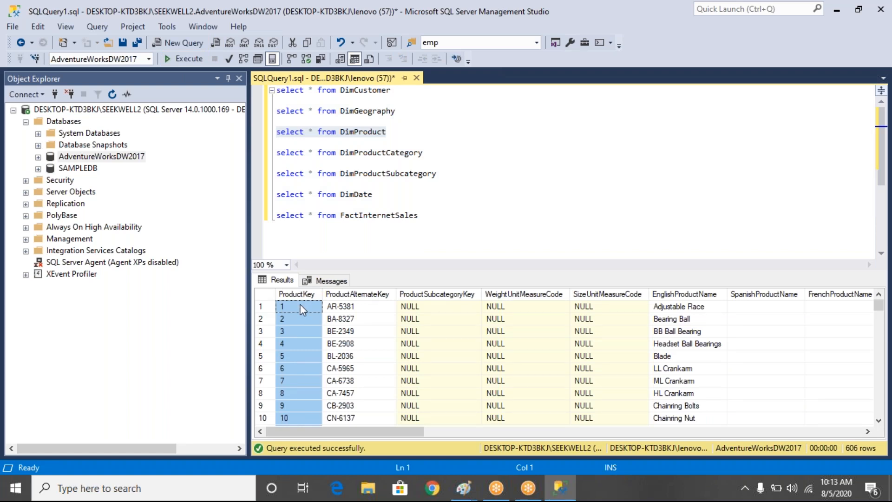
left_click(303, 310)
key("Down")
key("Down")
key("Down")
key("Down")
key("Down")
key("Down")
key("Down")
key("Down")
key("Down")
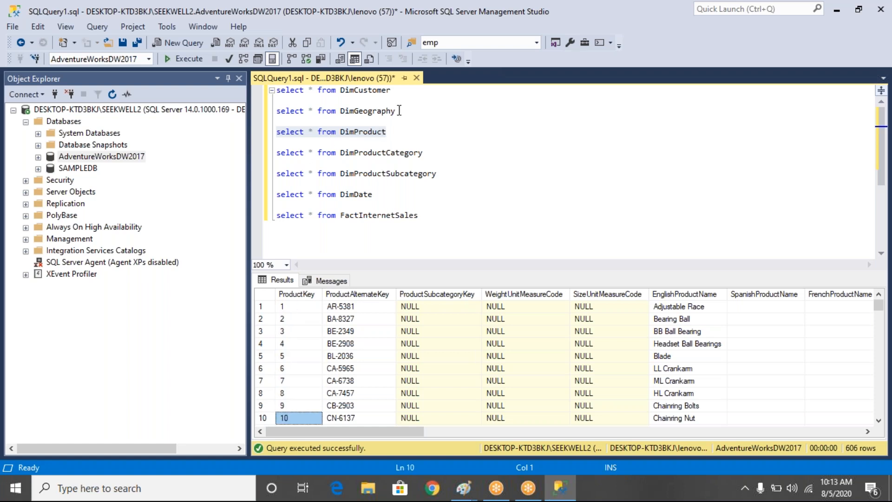
- Run only the FactInternetSales query and inspect the first row's order, due and ship date keys, customer key and product key
left_click(417, 99)
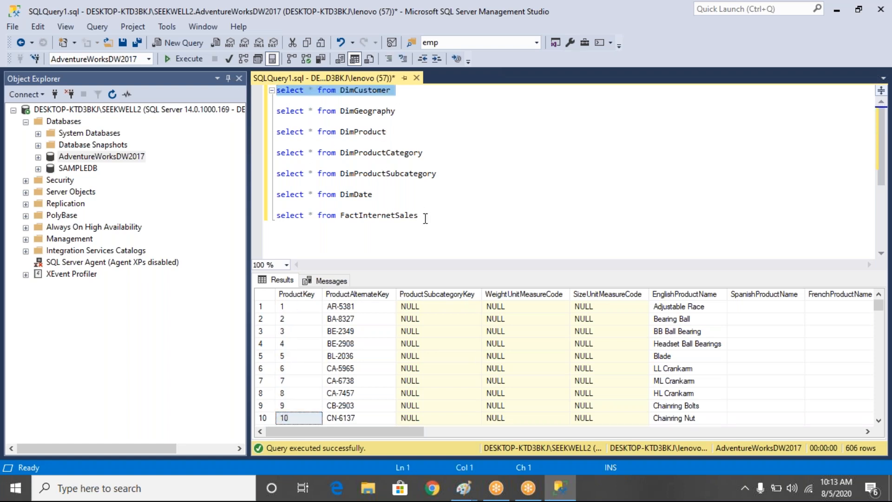
left_click_drag(422, 215, 275, 233)
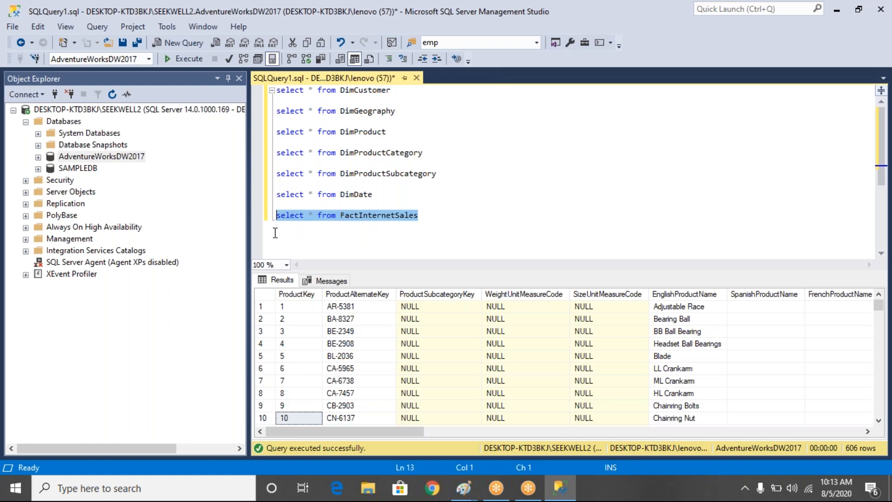
left_click(189, 58)
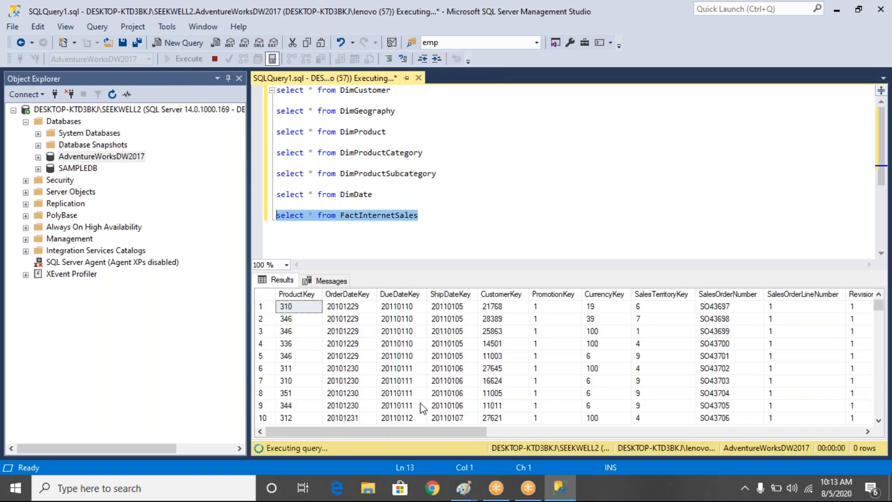
left_click(338, 302)
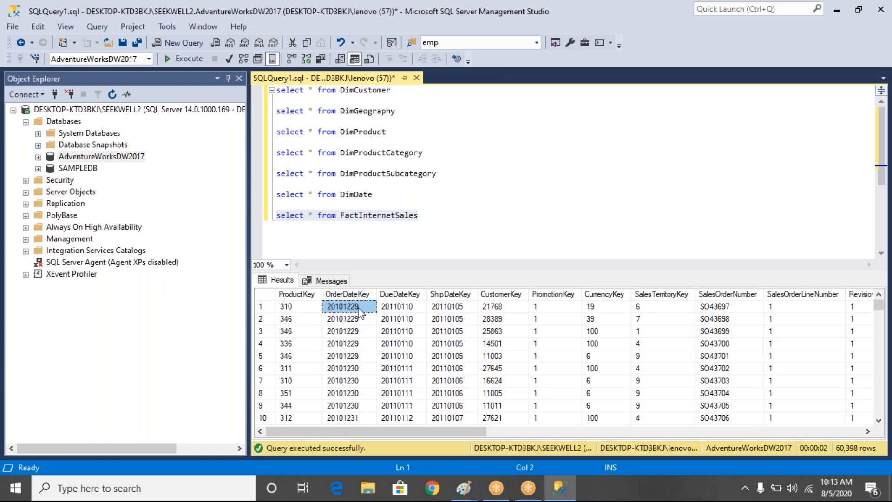
left_click(394, 309)
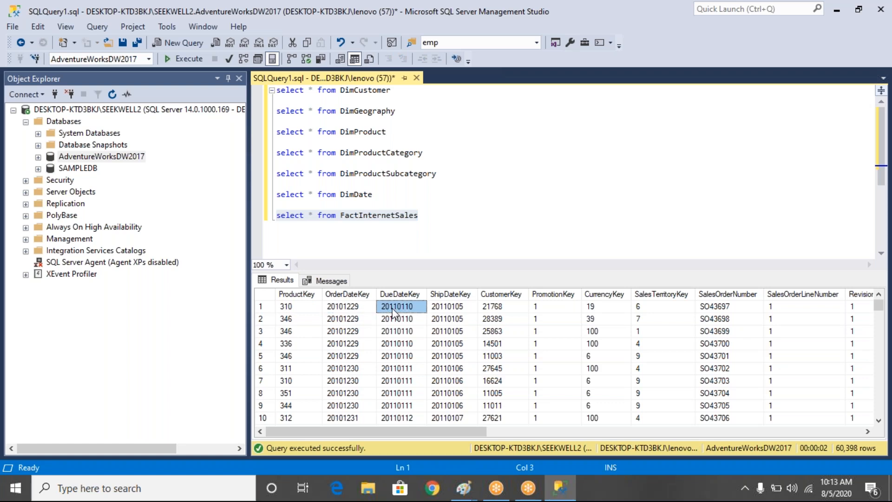
left_click(449, 310)
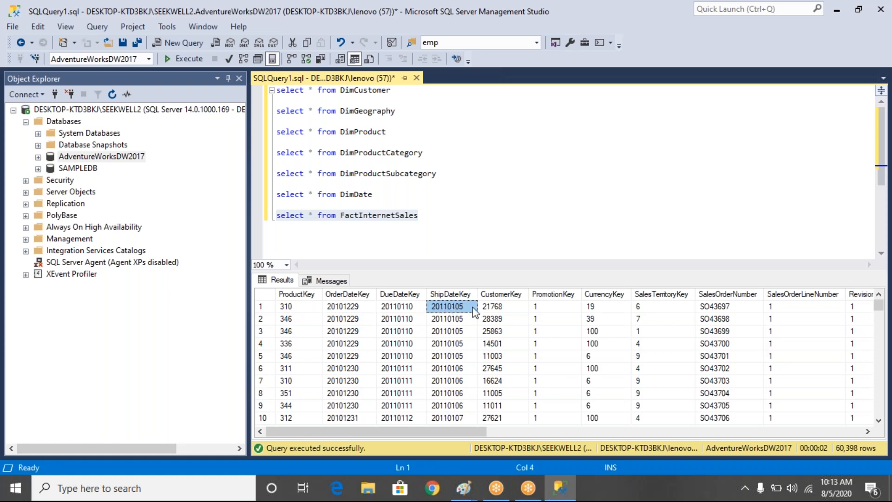
left_click(506, 312)
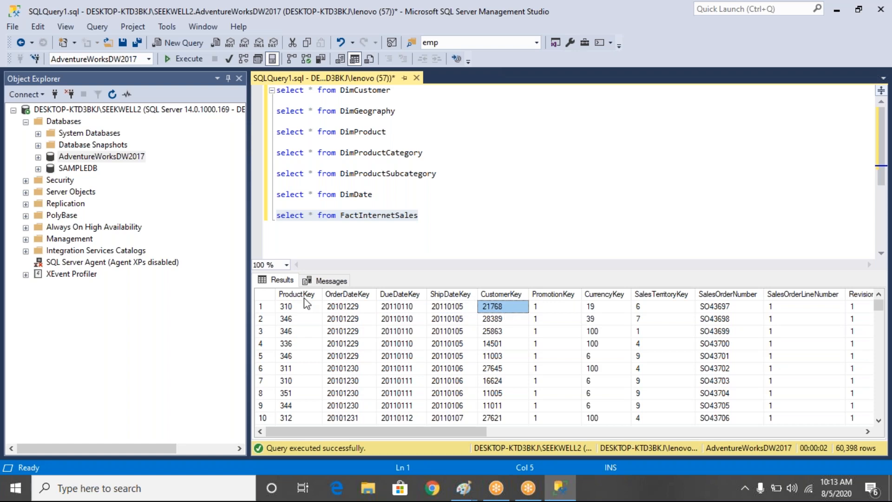
left_click(289, 310)
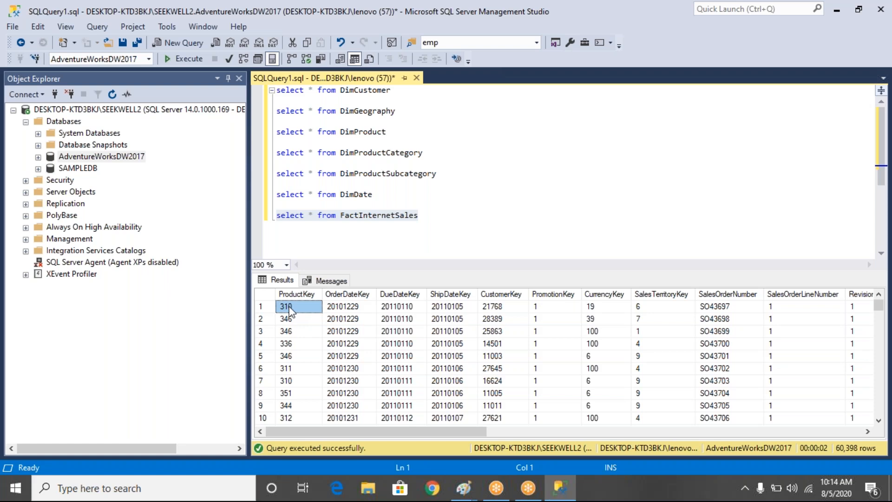
- Examine the first FactInternetSales row from the sales order number through the order quantity and unit price
left_click(723, 310)
key("Right")
key("Right")
key("Right")
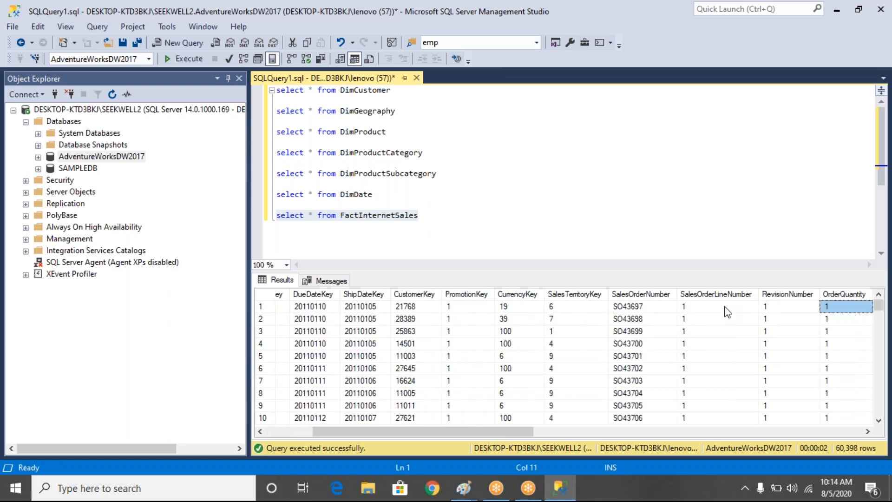
key("Right")
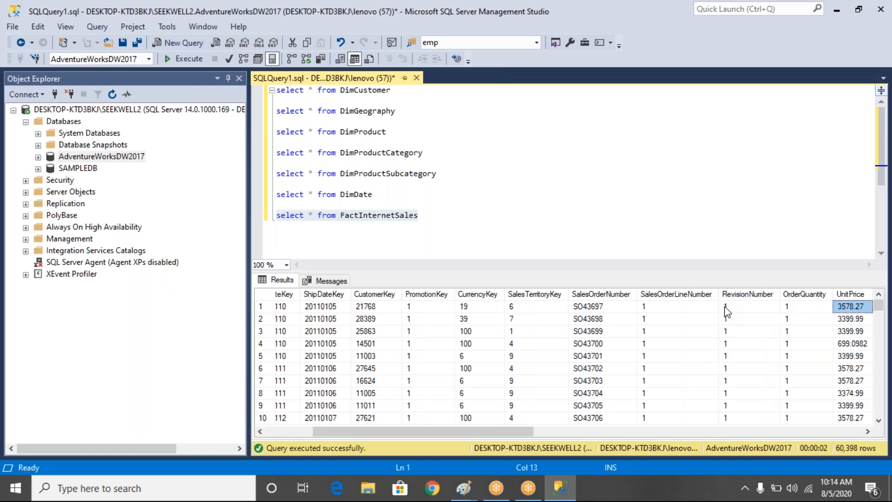
- Examine the first FactInternetSales row from the extended amount through discounts, costs, sales amount, tax and freight to the carrier tracking number
key("Right")
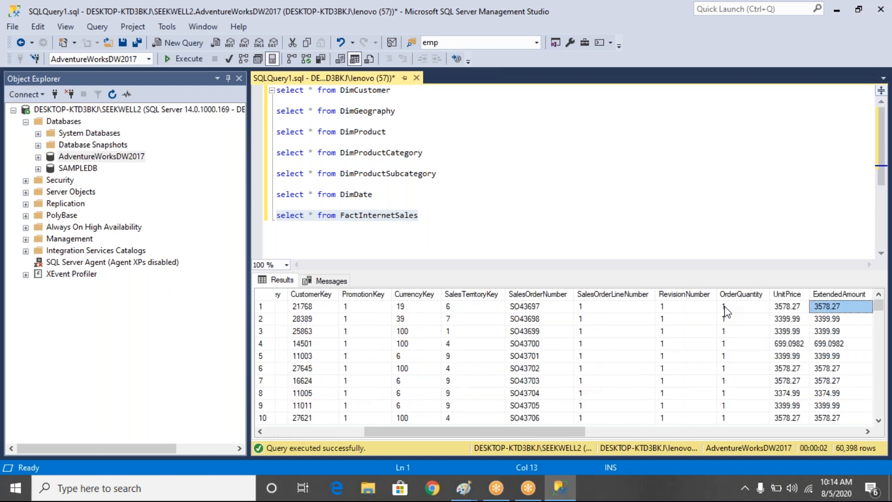
key("Right")
key("Right")
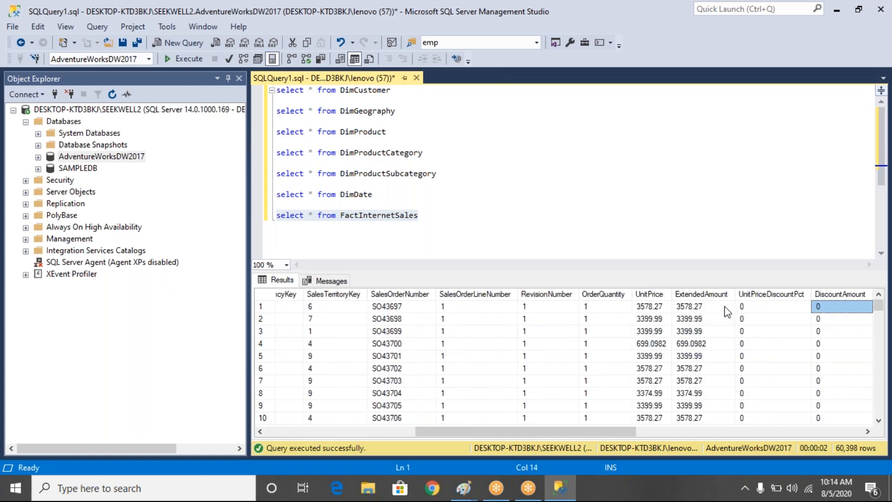
key("Right")
key("Right")
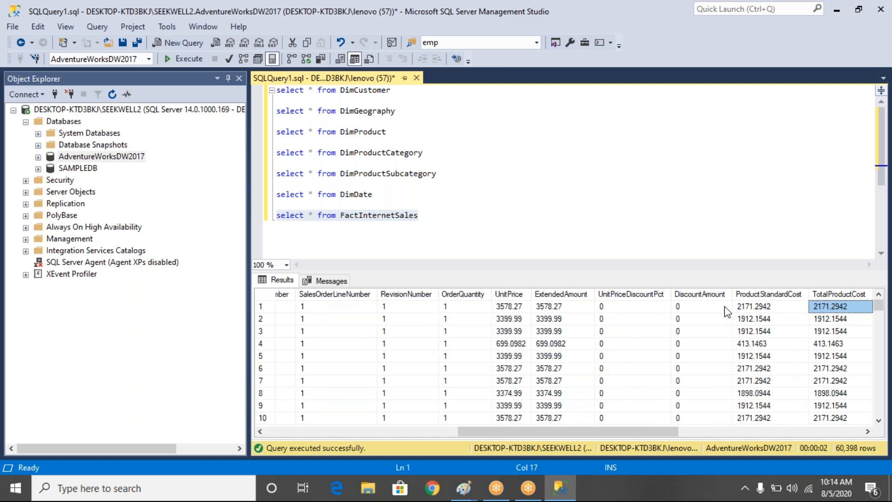
key("Right")
key("Right")
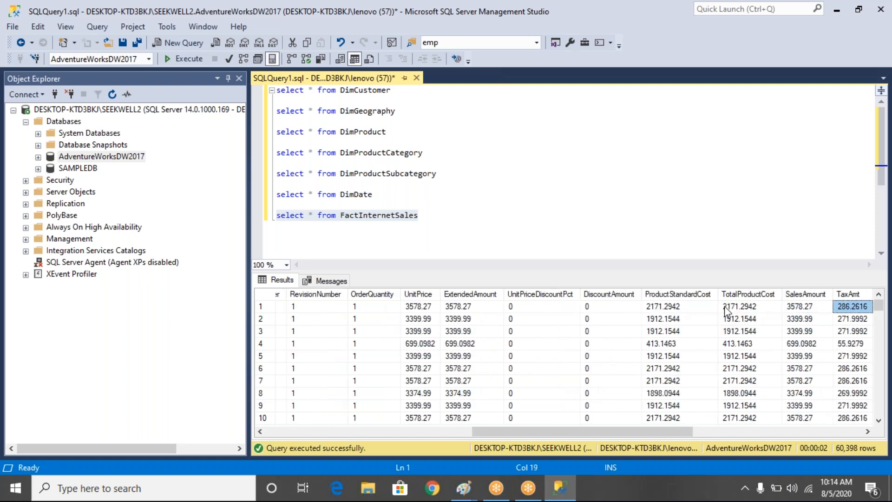
key("Right")
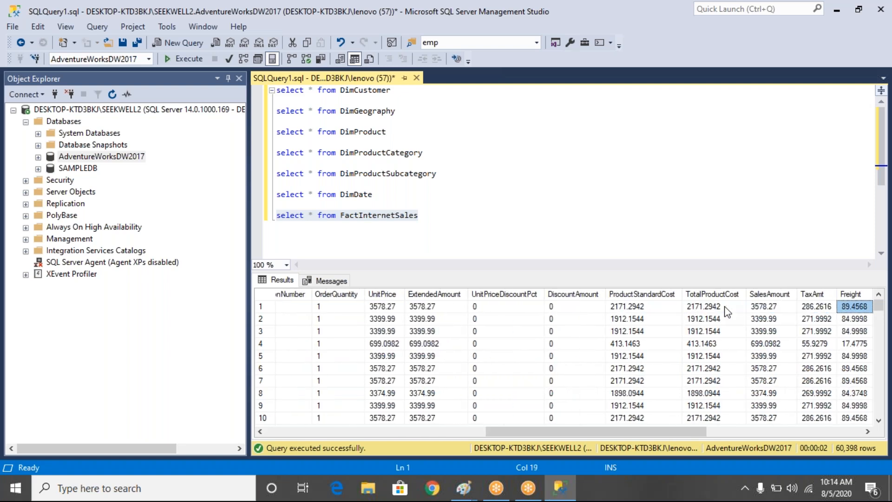
key("Right")
key("Left")
key("Left")
key("Left")
key("Left")
key("Left")
key("Left")
key("Left")
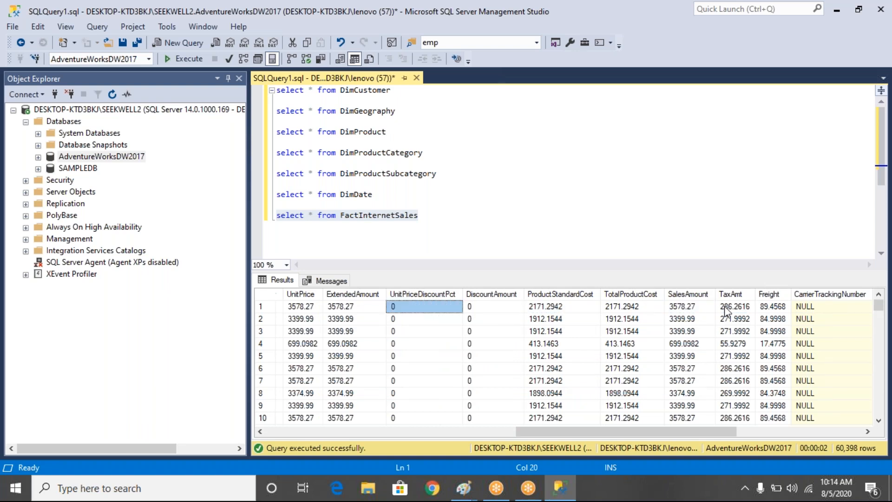
key("Left")
key("Left")
key("Left")
key("Left")
key("Left")
key("Left")
key("Left")
key("Left")
key("Left")
key("Left")
key("Left")
key("Left")
key("Left")
key("Left")
key("Left")
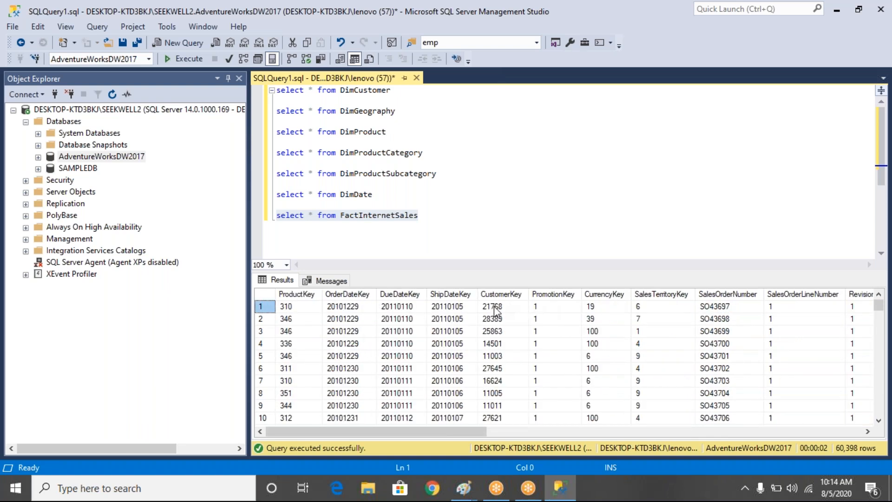
- Examine the CustomerKey and ProductKey values in the first eight FactInternetSales rows
left_click(494, 306)
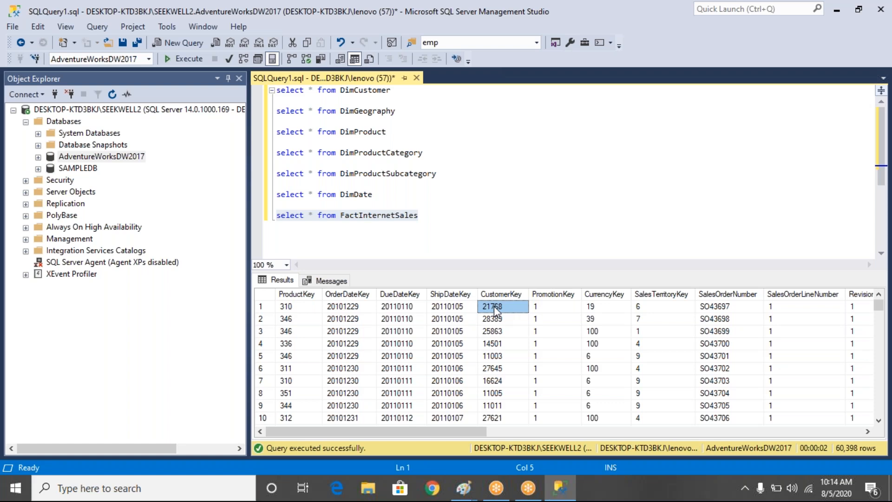
left_click_drag(502, 307, 496, 396)
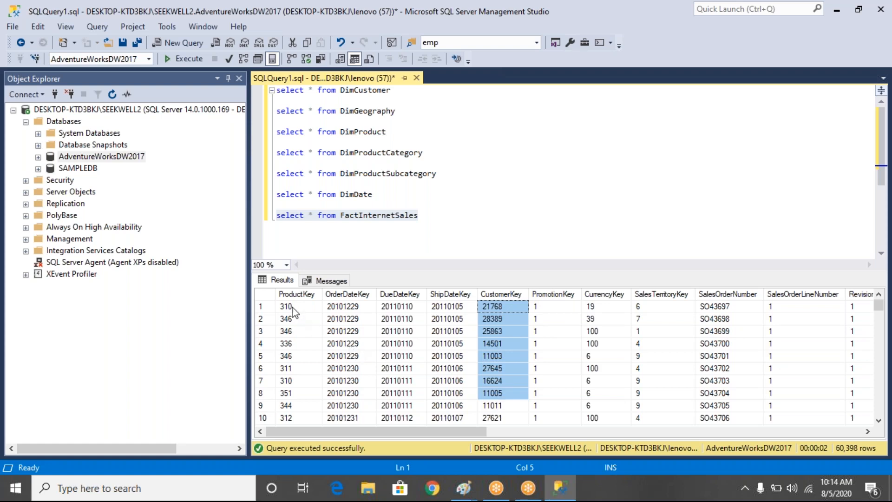
left_click_drag(293, 308, 289, 392)
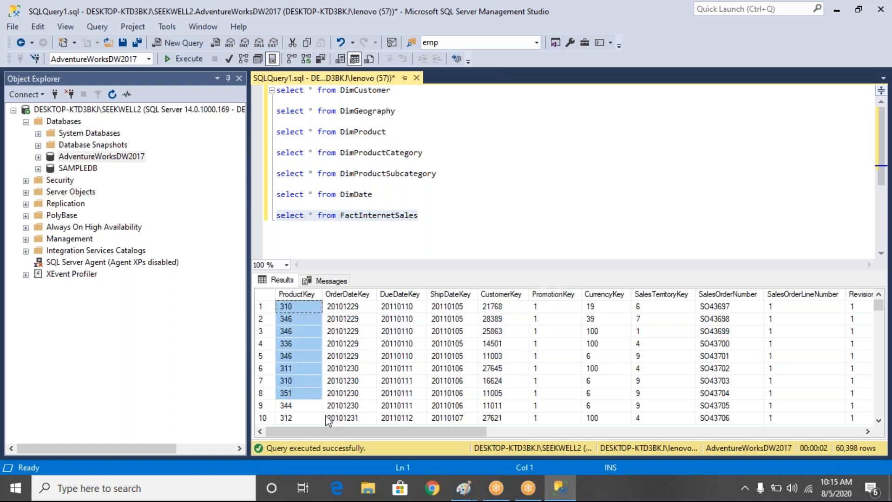
- Switch to Excel, create a blank workbook and dismiss the activation wizard
left_click(15, 495)
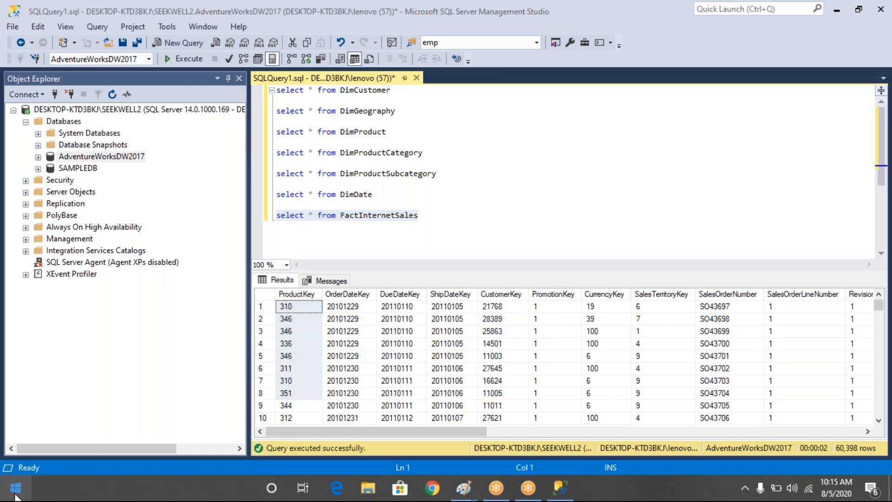
type("excel")
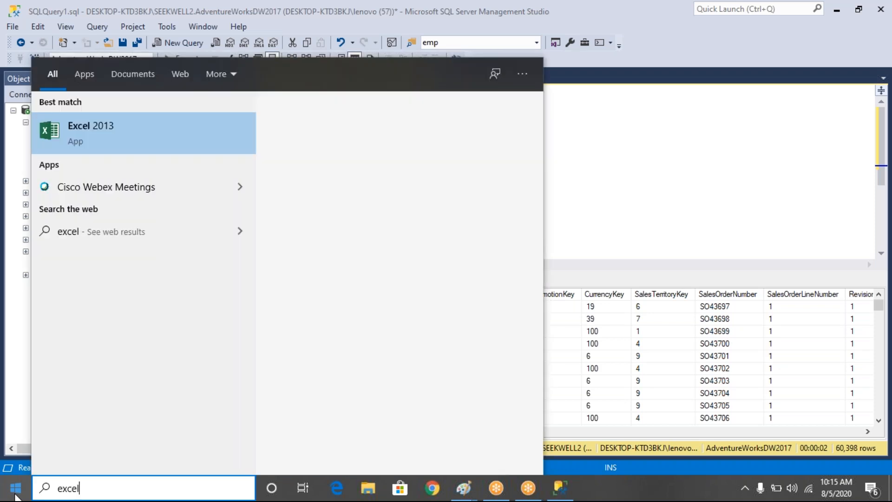
key("Return")
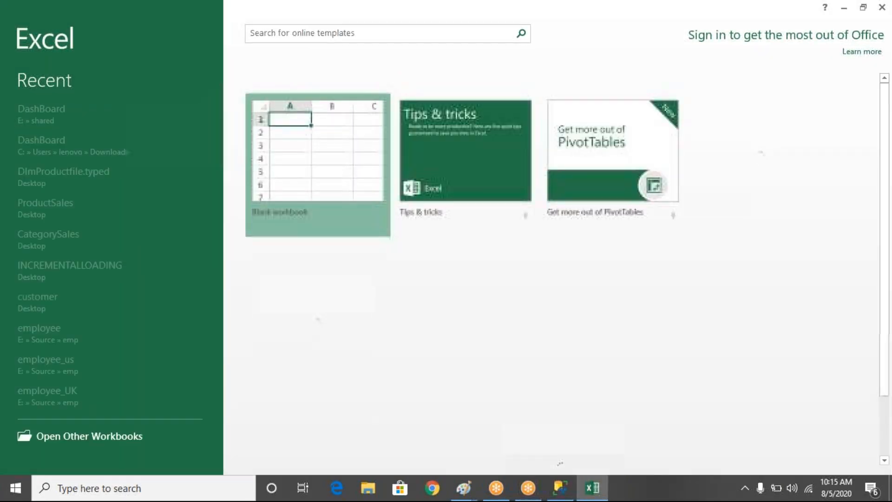
left_click(333, 140)
left_click_drag(332, 131, 321, 185)
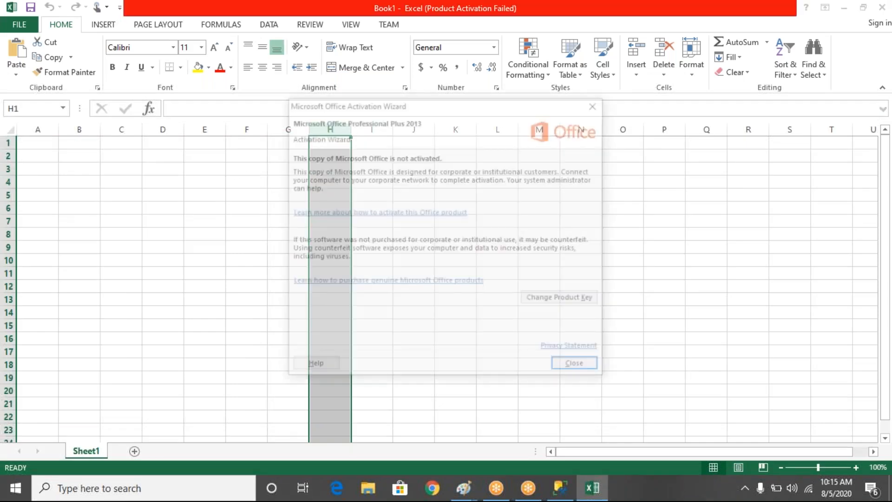
key("Escape")
- Enter the title FactInternetSales in cell F3 and fit column F to its text
left_click(253, 170)
type("Dim")
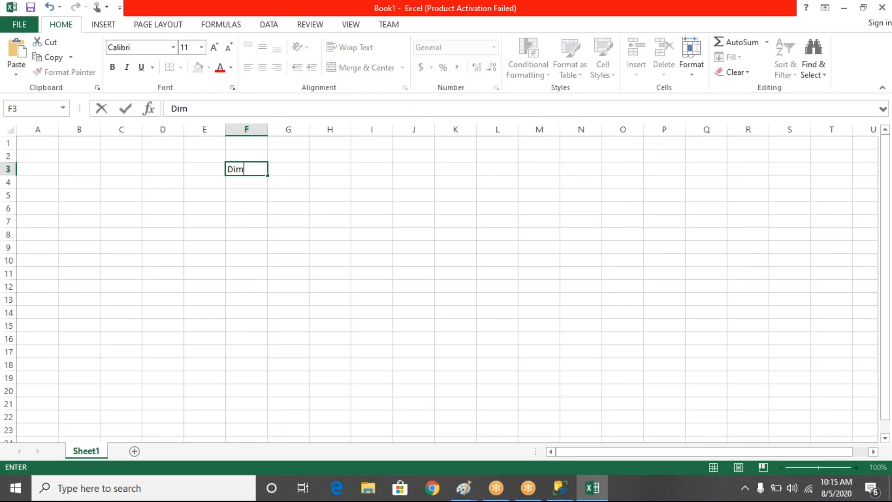
key("BackSpace")
key("BackSpace")
key("BackSpace")
type("FactInter")
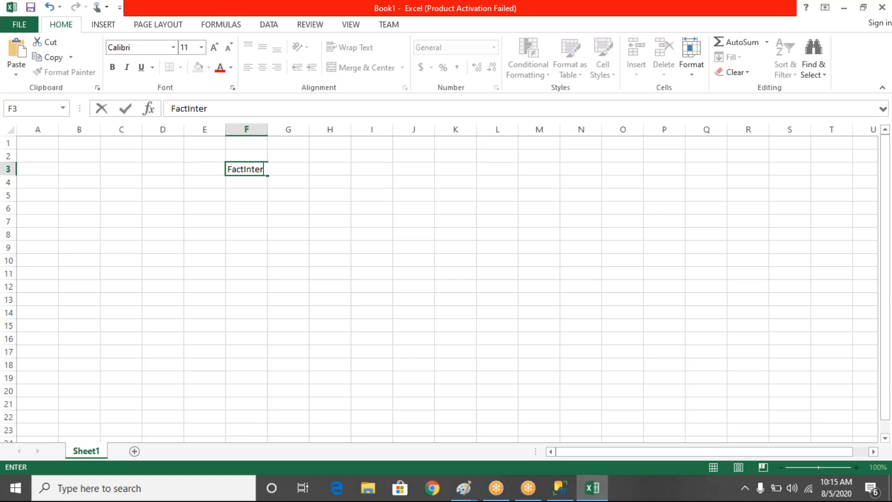
type("netSales")
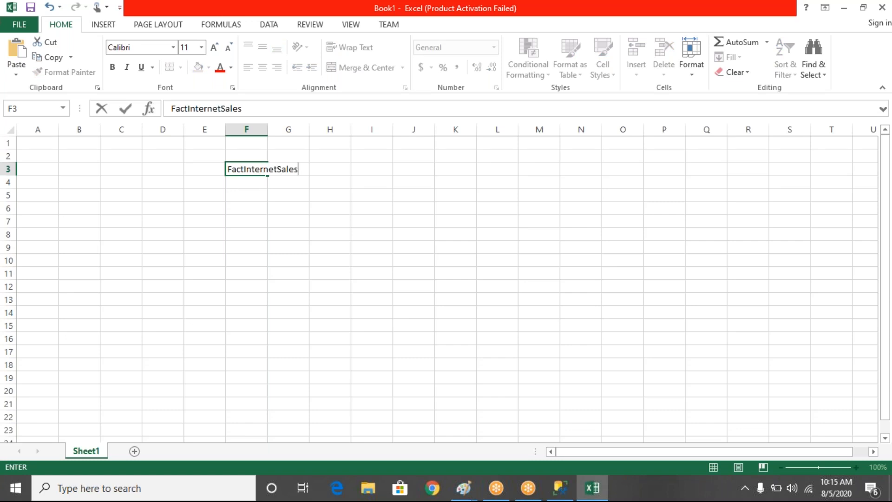
left_click(288, 209)
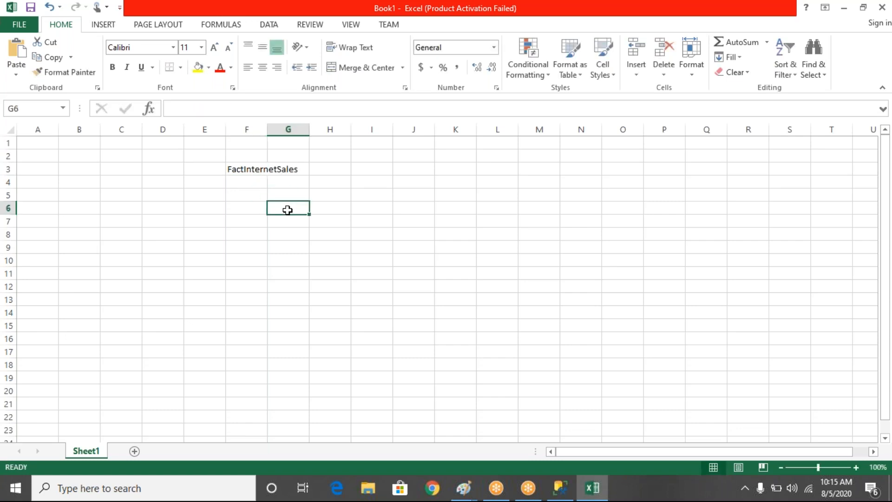
double_click(268, 129)
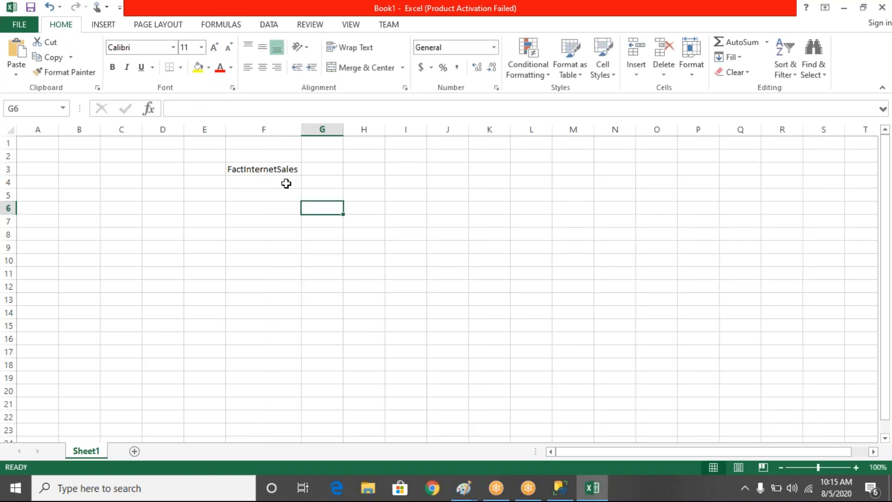
- Enter the column headings productkey, Customerkey, qty and salesamount in cells G4 to J4
left_click(320, 182)
type("p")
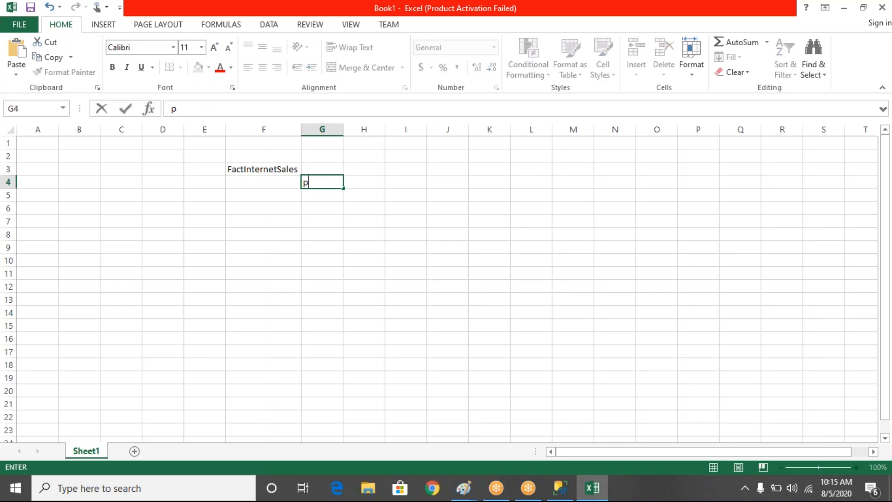
type("roductkey")
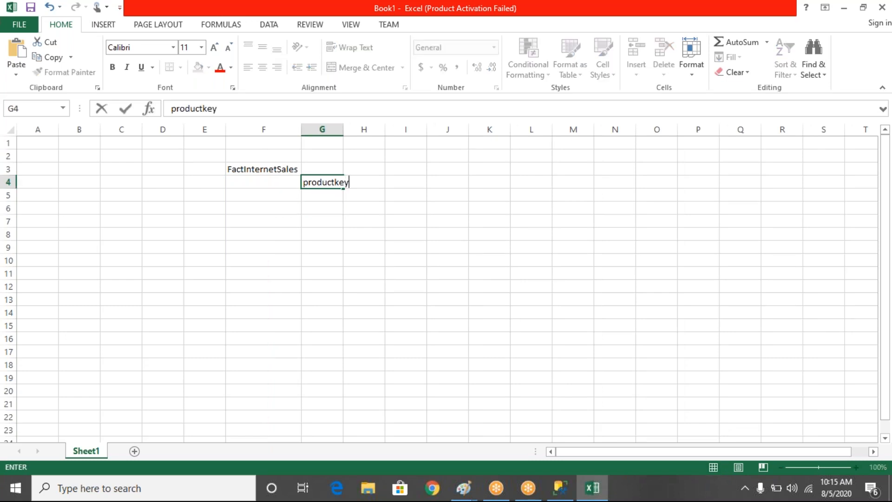
key("Tab")
type("Customerkey")
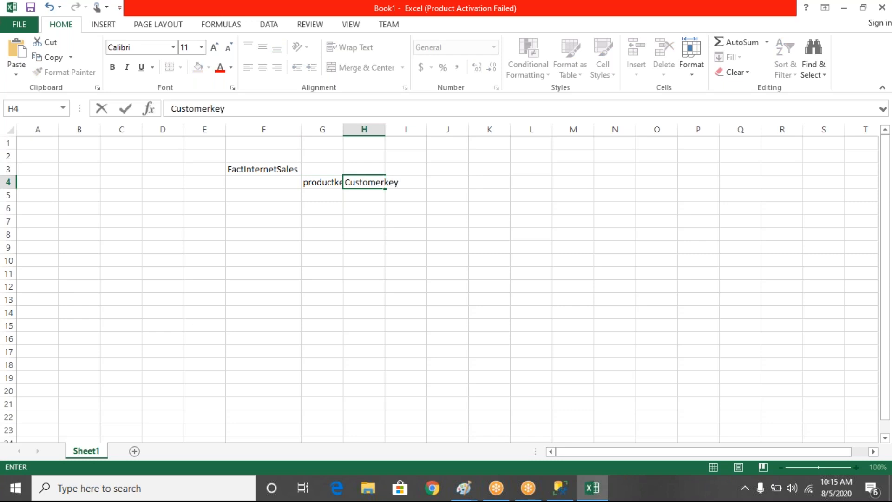
key("Tab")
type("qty")
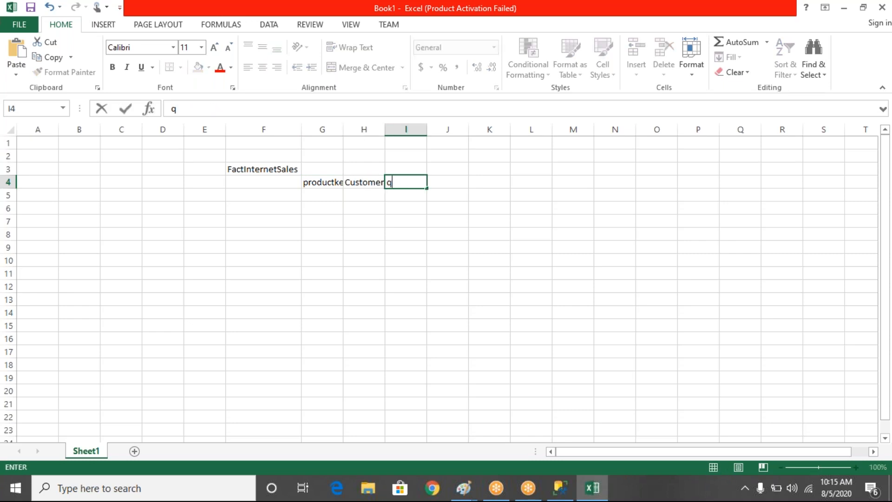
key("Tab")
type("sale")
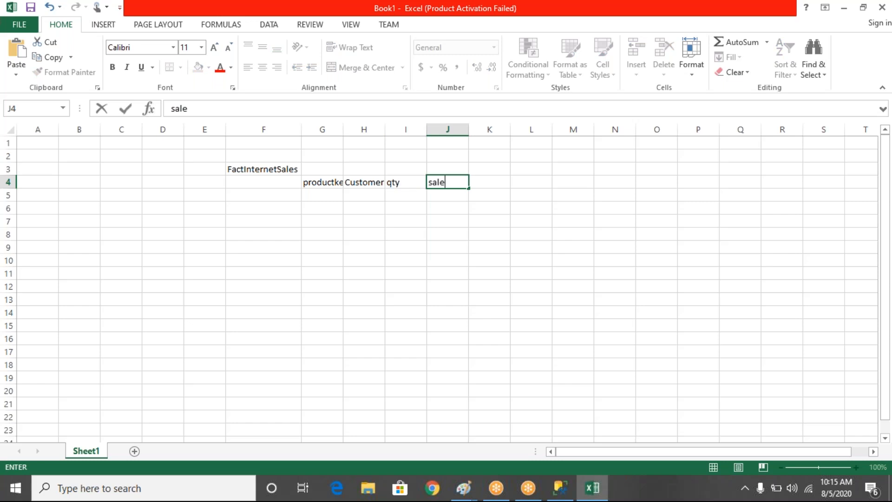
type("samount")
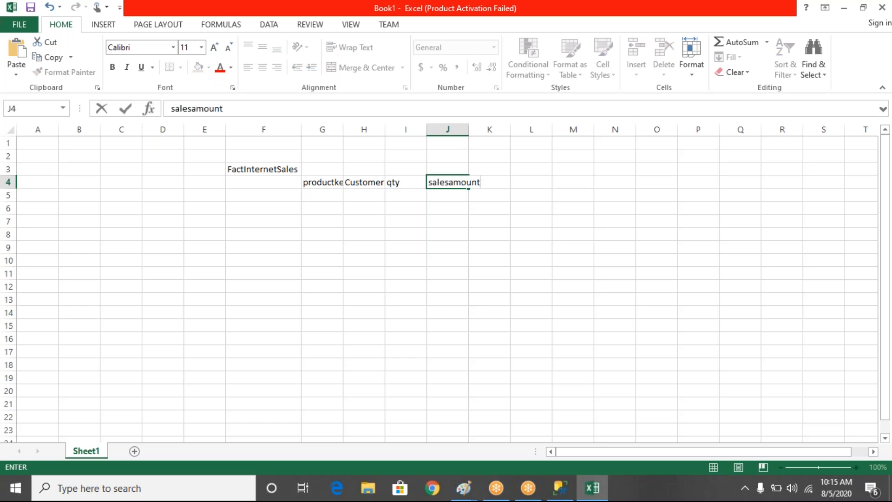
- Fit the widths of the productkey, Customerkey and qty columns to their headings
left_click(407, 241)
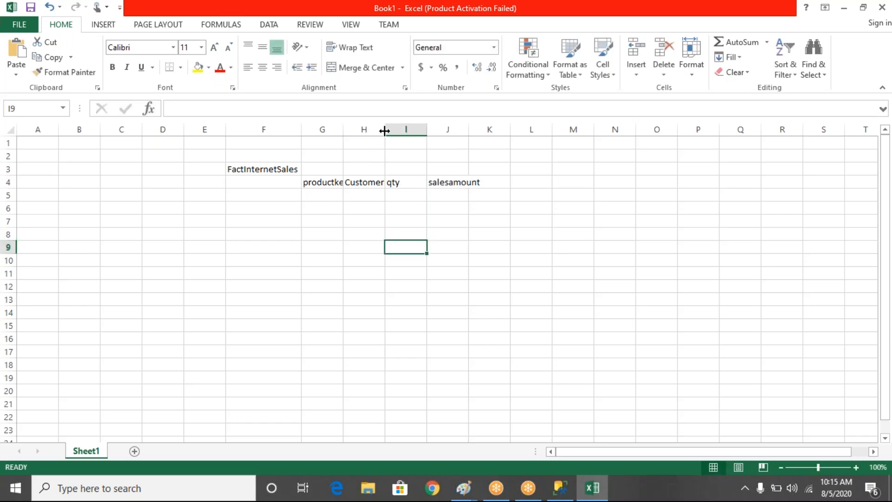
double_click(386, 130)
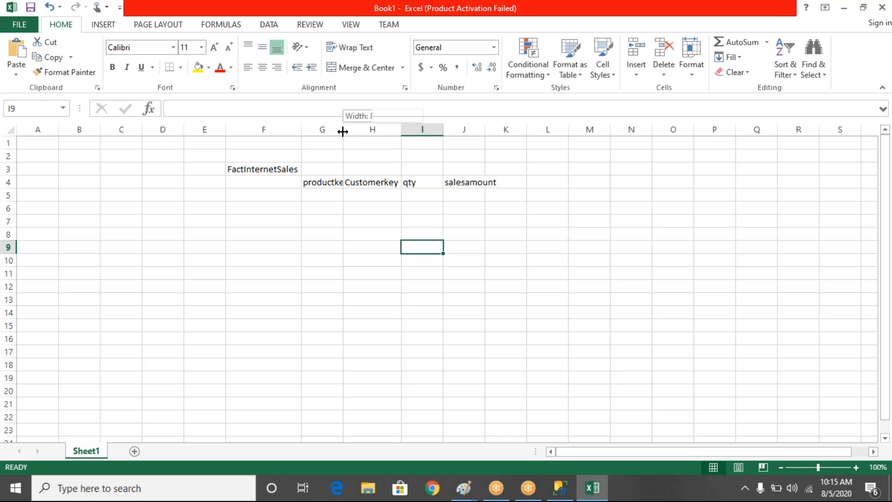
double_click(344, 129)
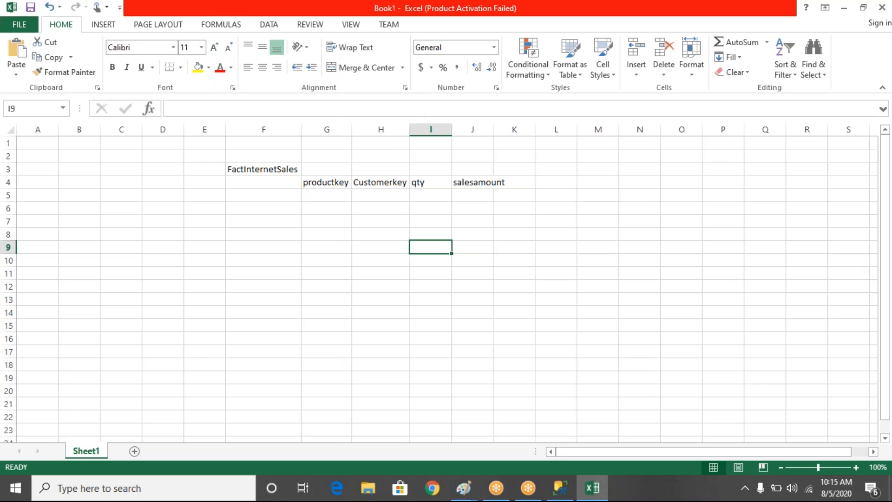
double_click(451, 130)
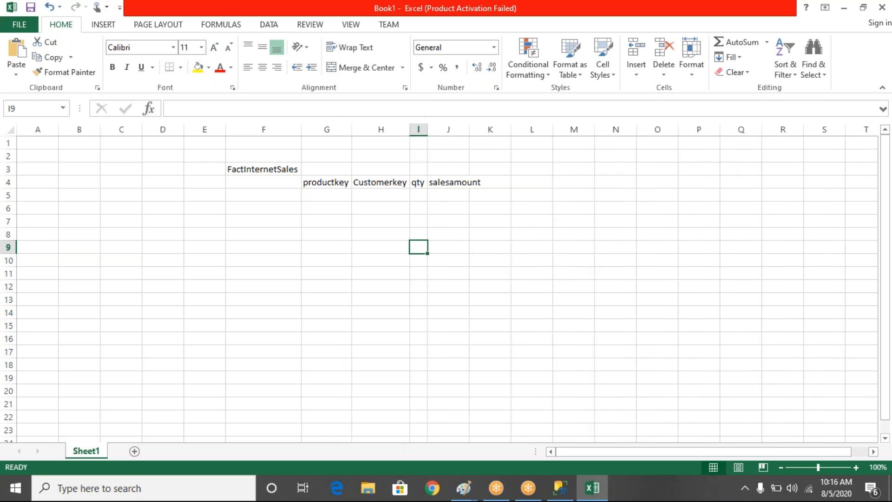
- Fill two sample rows with product key 1 and customer key 2, and product key 2 and customer key 1
left_click(325, 195)
type("1")
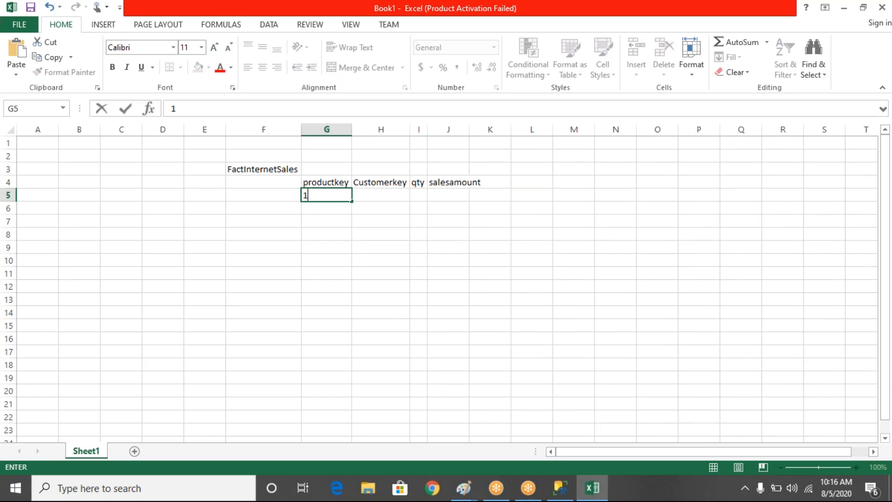
key("Tab")
type("2")
key("Return")
type("2")
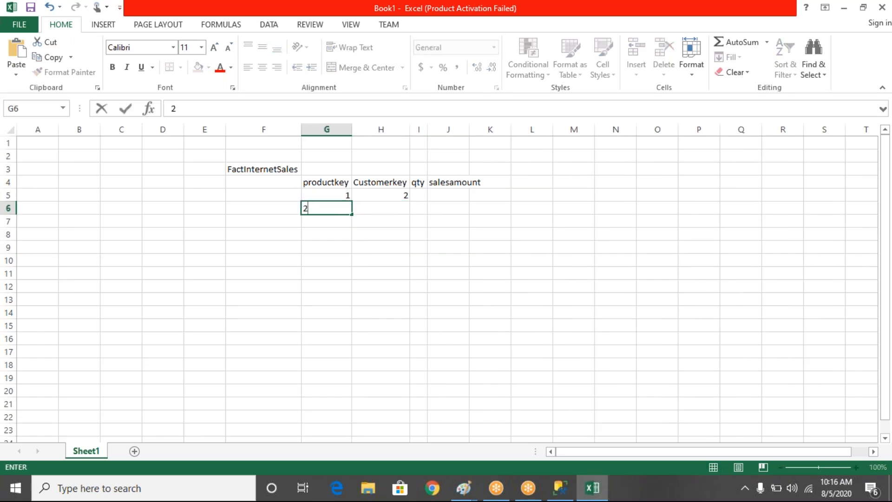
key("Tab")
type("1")
key("Tab")
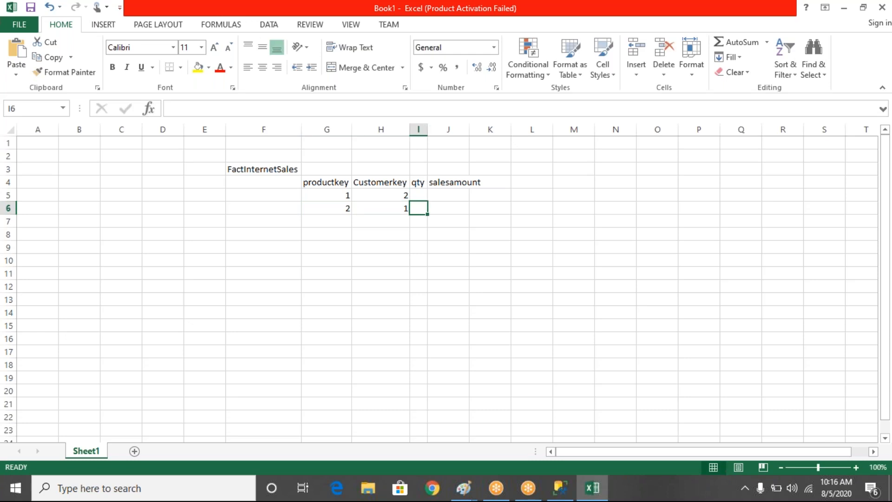
- Enter the quantities 10 and 20 for the first and second sample rows
key("Up")
type("10")
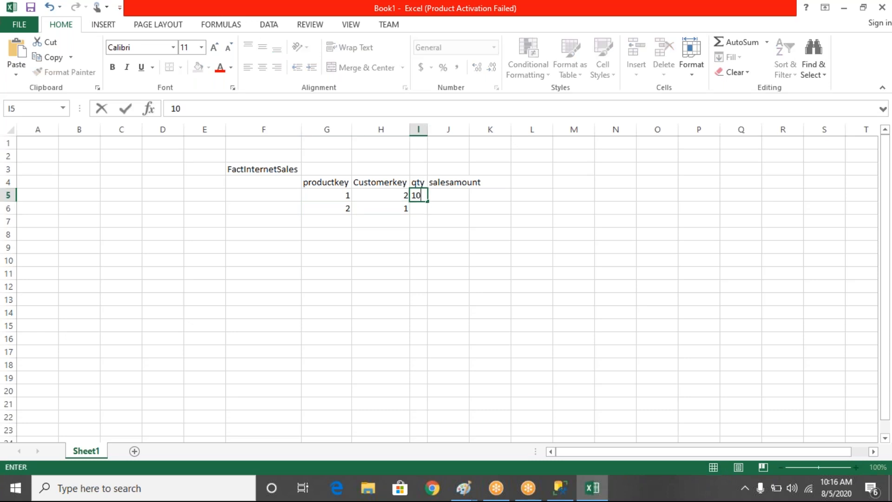
key("Return")
type("20")
key("Tab")
- Enter the sales amounts 400 and 300 for the first and second FactInternetSales sample rows
key("Up")
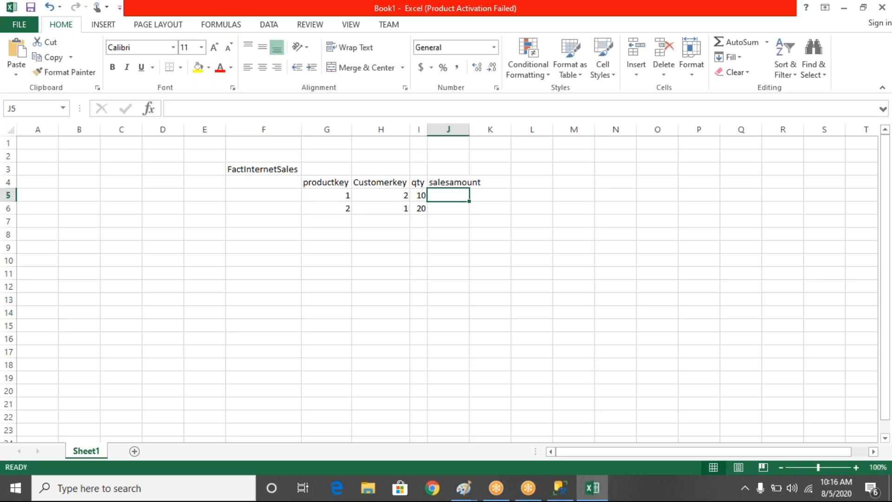
type("400")
key("Return")
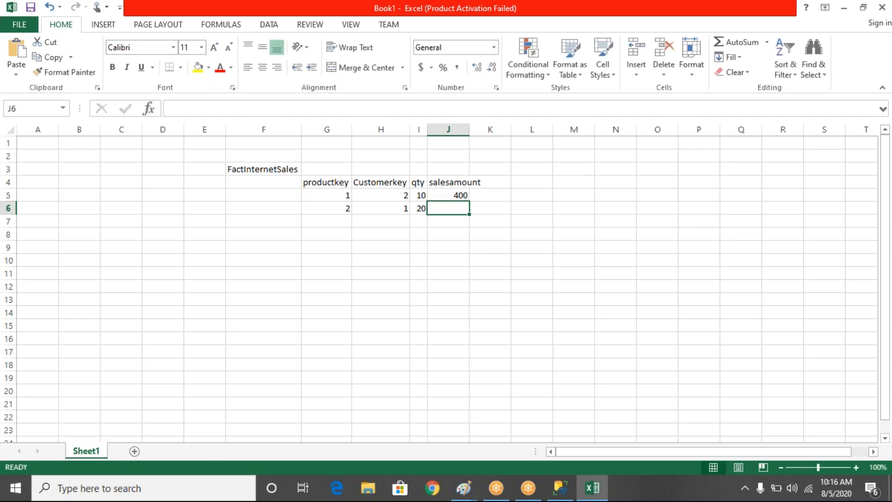
type("300")
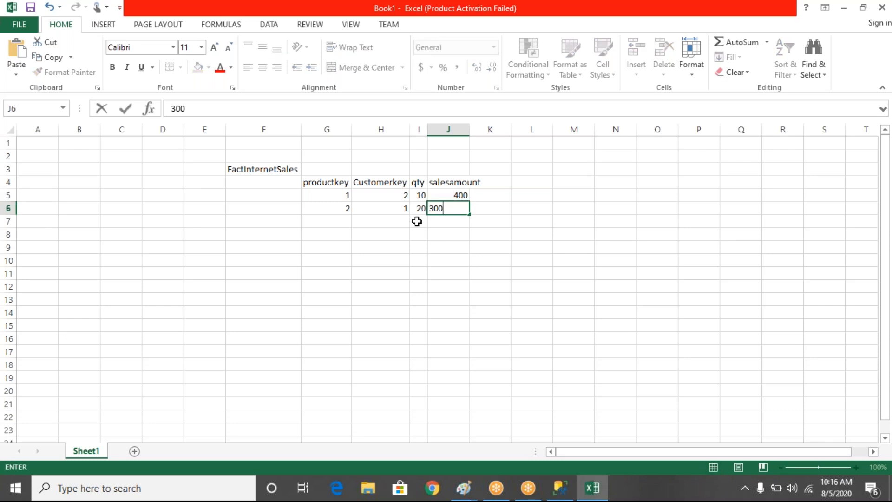
left_click(344, 253)
- Convert the FactInternetSales sample range G4:J6 into a table with headers
left_click_drag(322, 183, 459, 210)
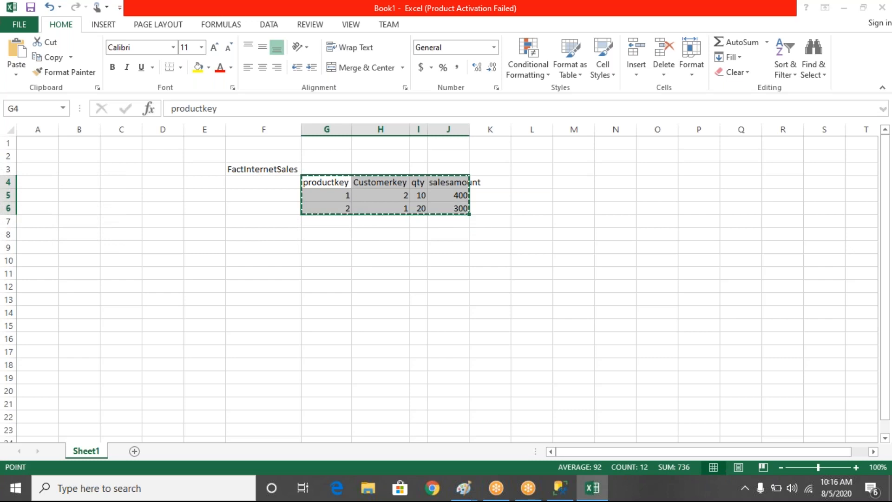
key("ctrl+t")
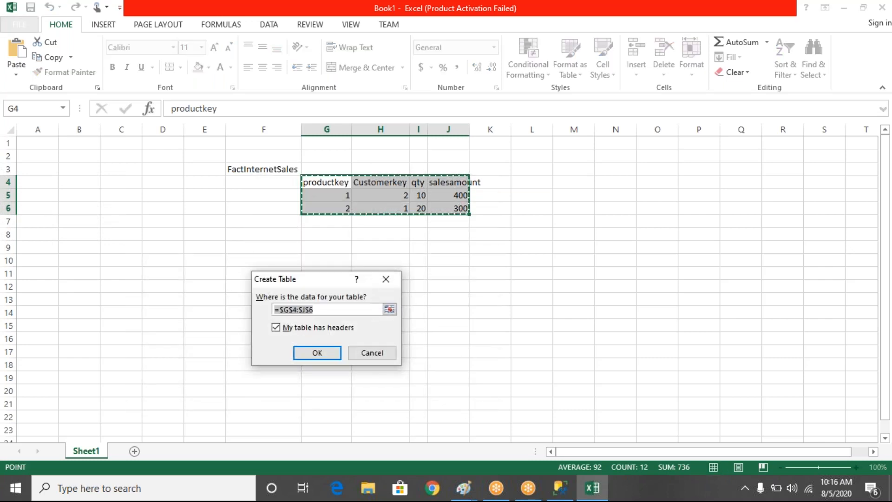
key("Return")
left_click(544, 260)
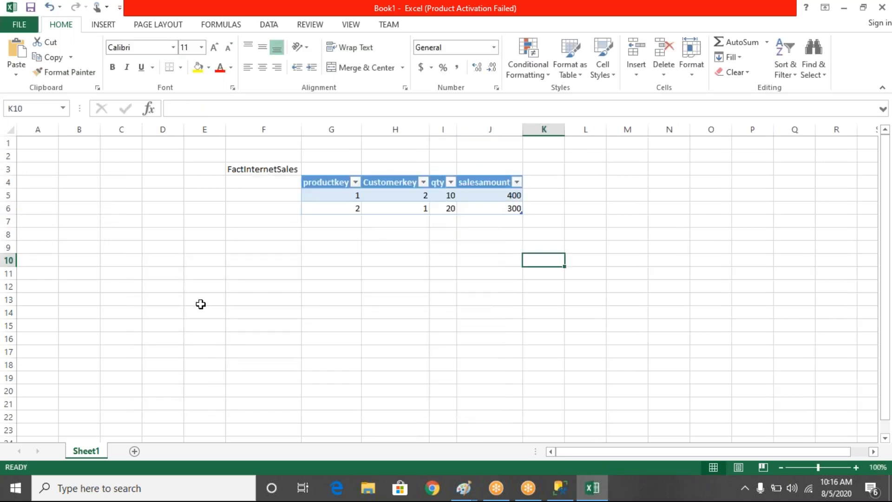
- Enter the label dimproduct in cell D10 for a second sample table
left_click(169, 262)
type("d")
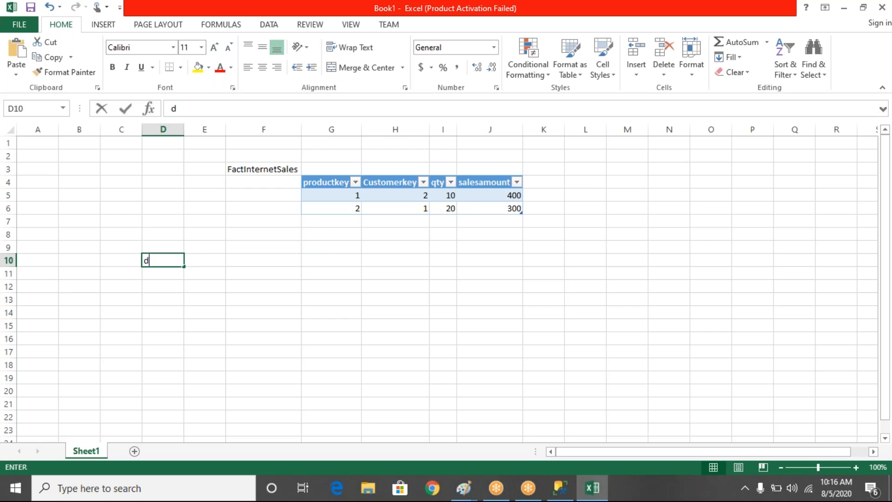
type("improduct")
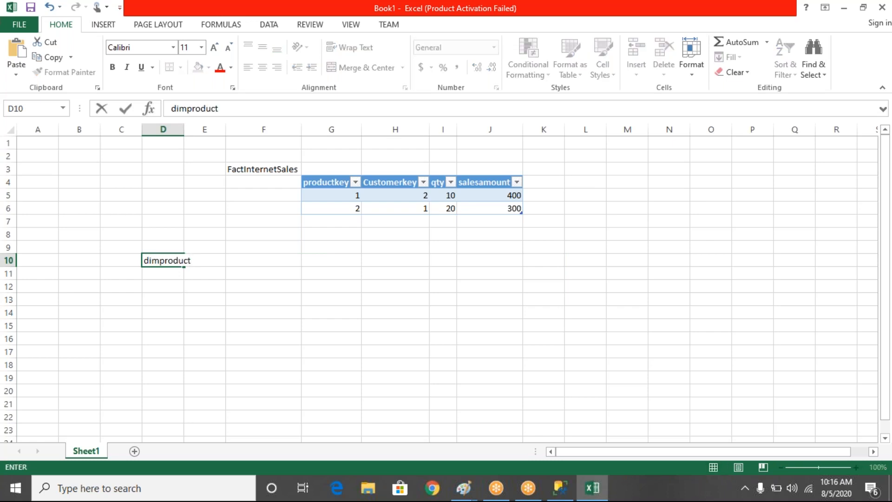
left_click(185, 260)
key("Return")
- Enter the dimproduct column headings productkey and pname in cells E11 and F11
type("pro")
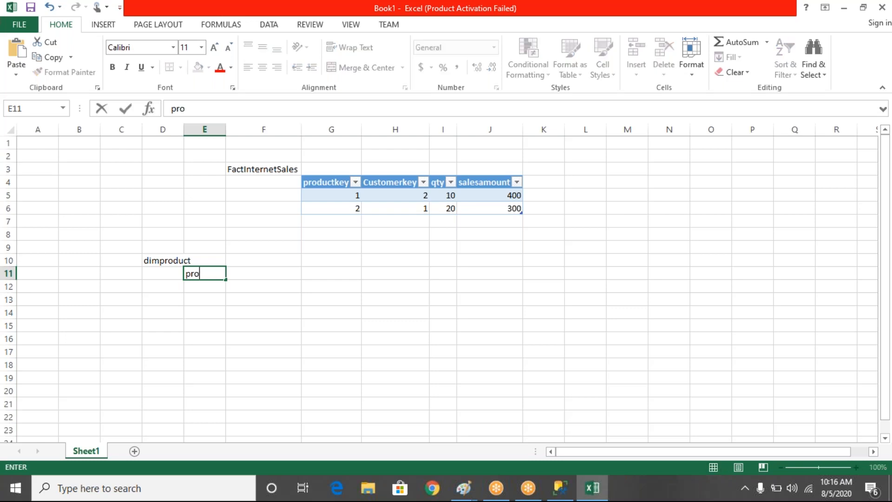
type("ductkey")
key("Tab")
type("pname")
key("Tab")
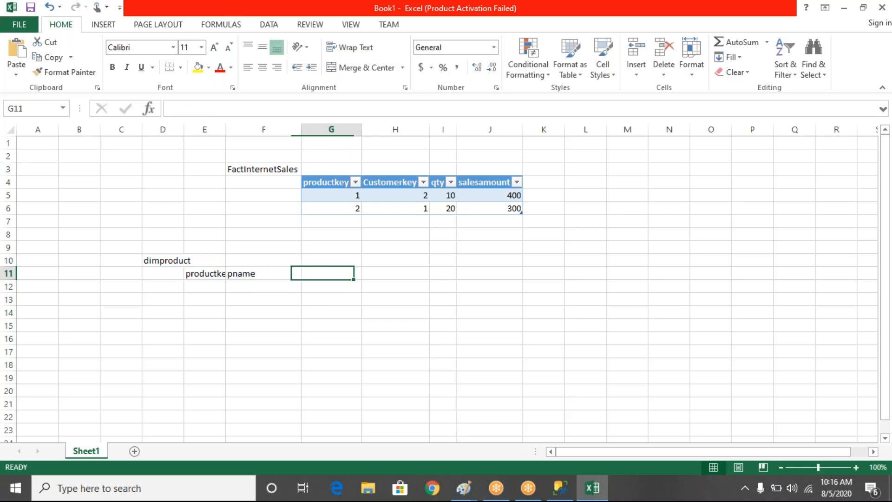
- Enter the label dimcustomer in cell H10 for a third sample table
key("Tab")
key("Tab")
key("Left")
type("d")
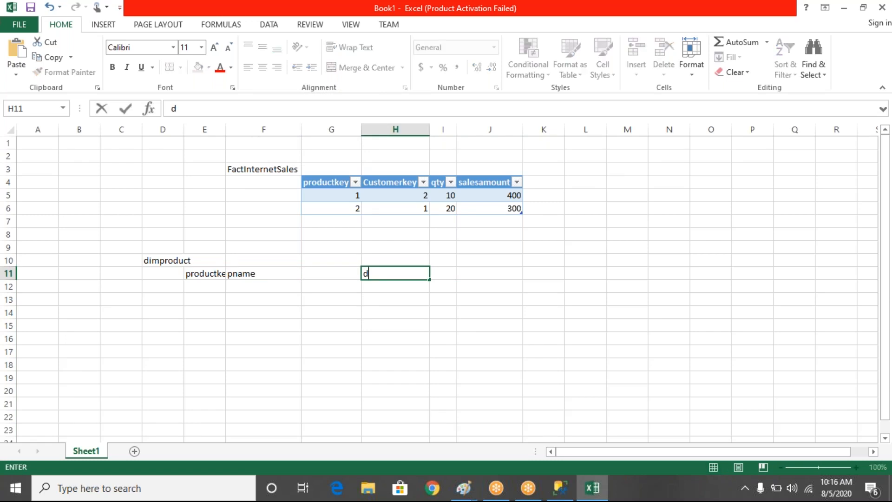
type("im")
key("BackSpace")
key("BackSpace")
key("BackSpace")
key("Up")
type("dimcustomer")
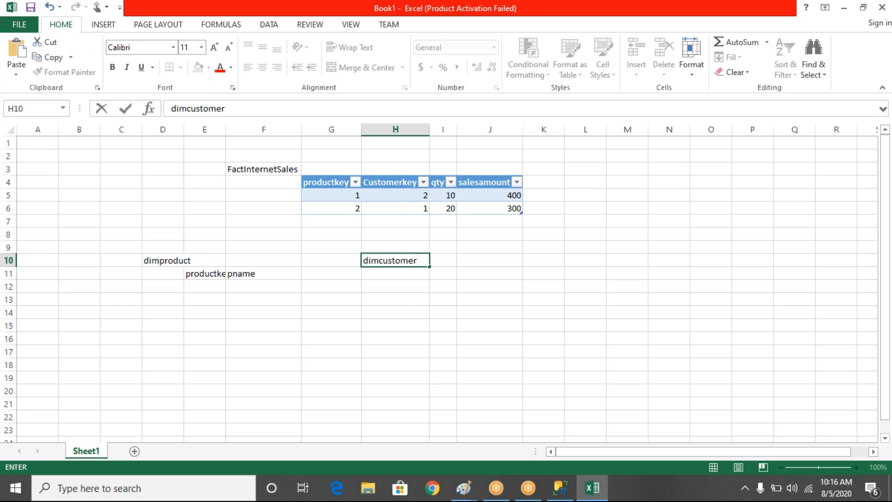
key("Return")
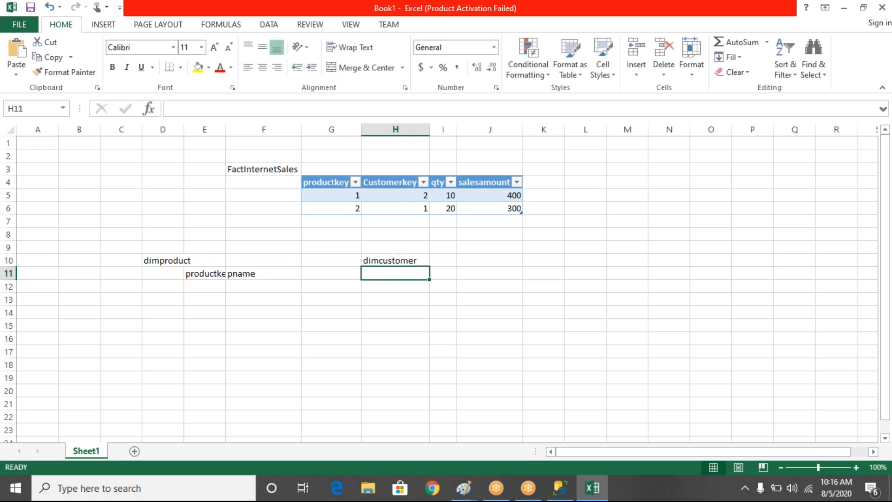
- Enter the dimcustomer column headings customerkey and cname in cells H11 and I11
type("cust")
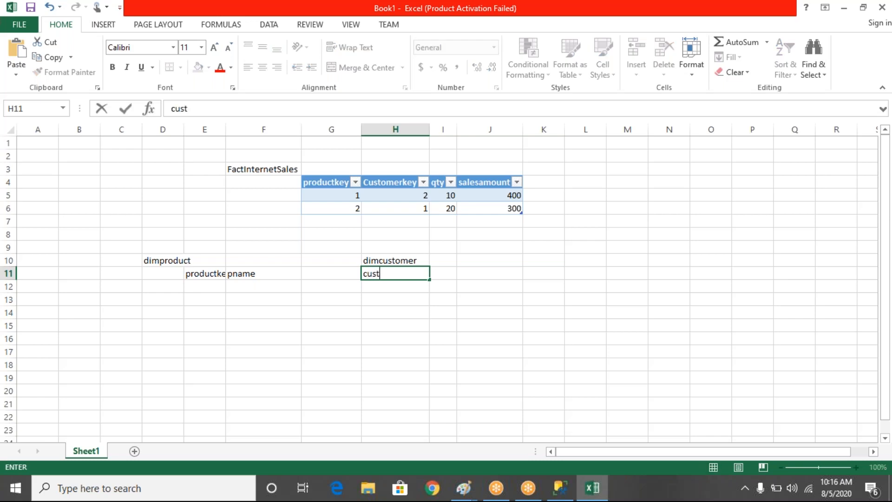
type("omerkey")
key("Tab")
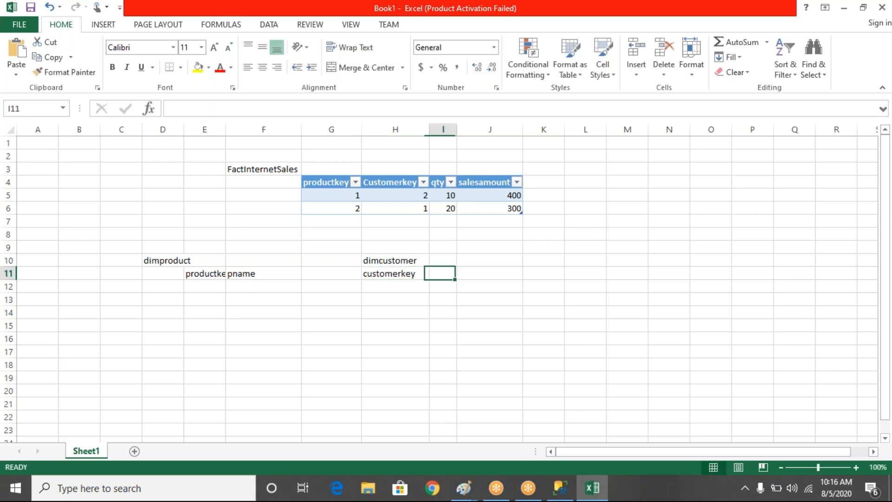
type("cname")
key("Return")
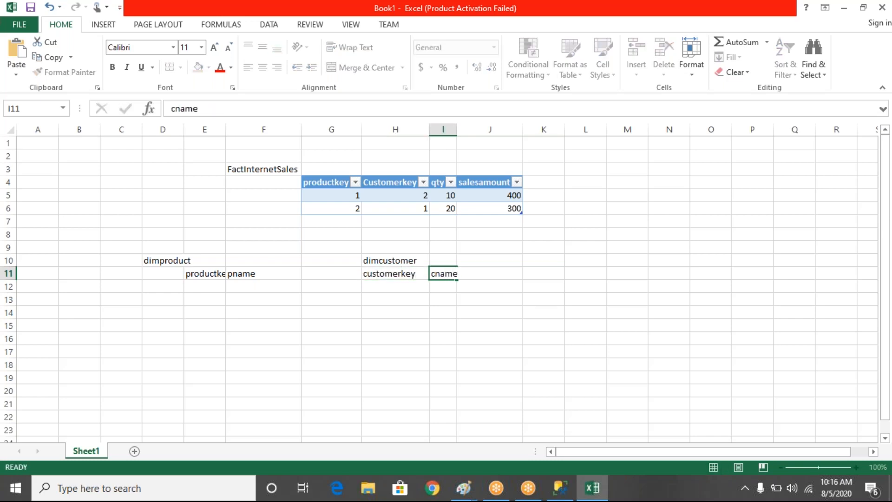
- Fill two dimproduct rows with product key 1 named santhoor and product key 2 named lux
key("Left")
key("Left")
key("Left")
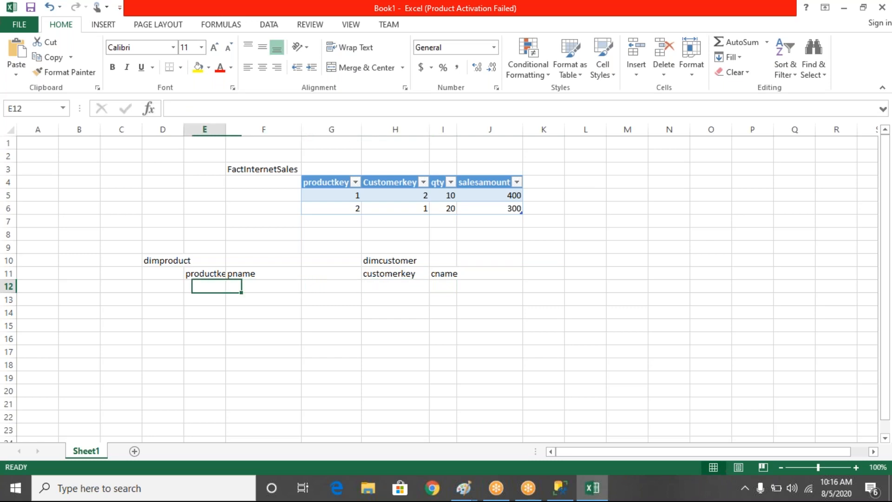
type("1")
key("Return")
type("2")
key("Right")
key("Up")
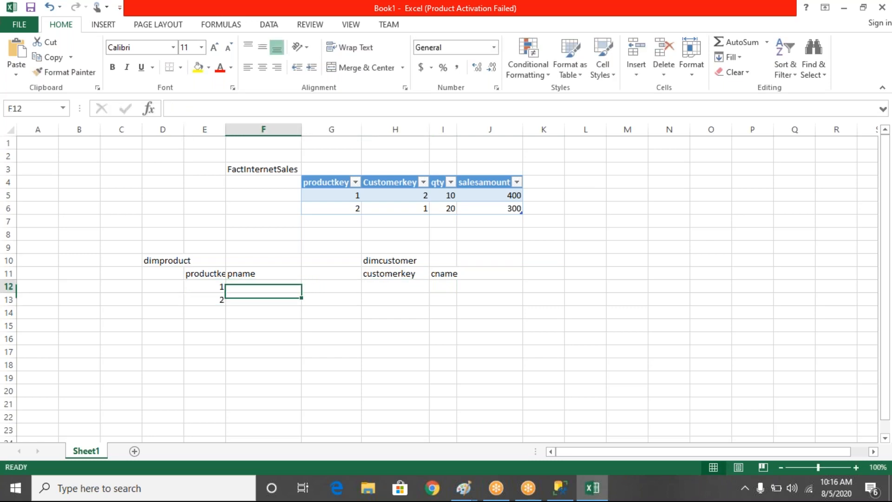
type("santhoor")
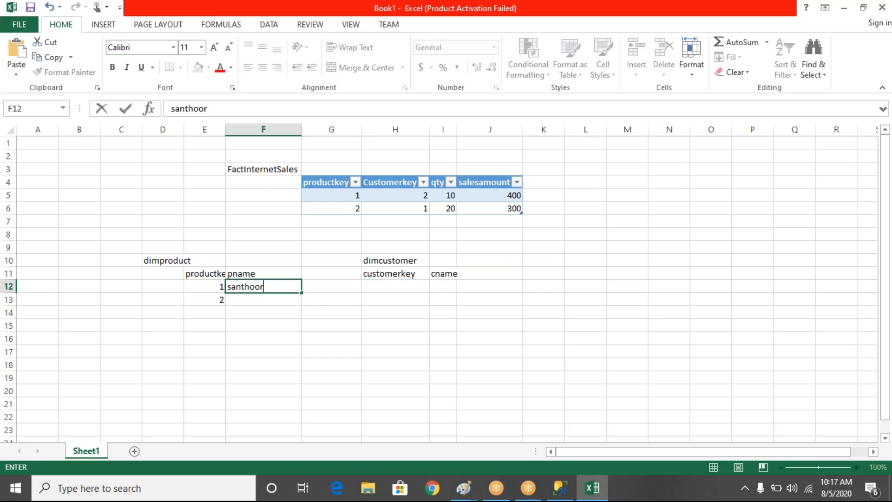
key("Return")
type("lux")
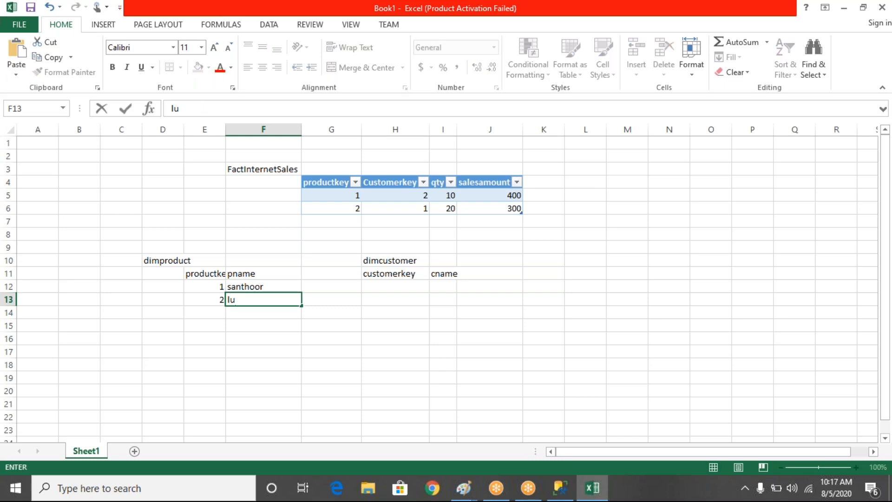
- Enter customer keys 1 and 2 in cells H12 and H13 under dimcustomer
key("Tab")
key("Right")
key("Right")
key("Up")
key("Left")
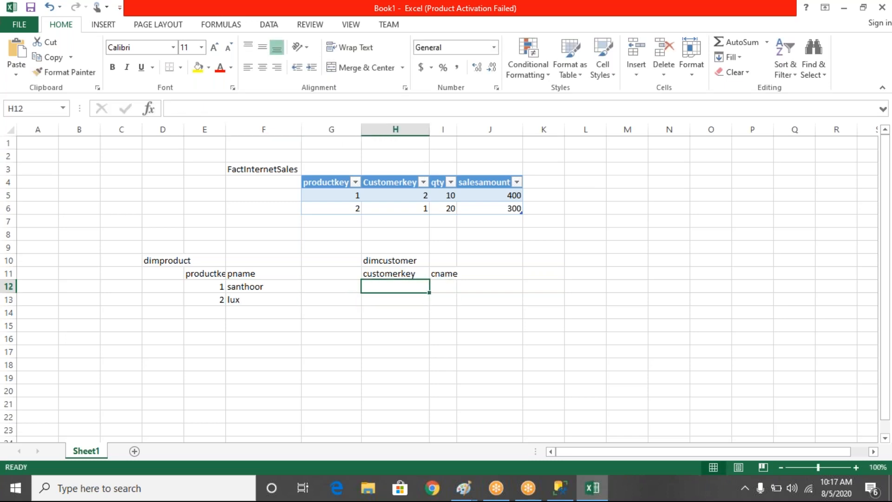
type("1")
key("Return")
type("2")
key("Tab")
- Enter a sample customer first name for each of the two customer keys in the cname column
key("Up")
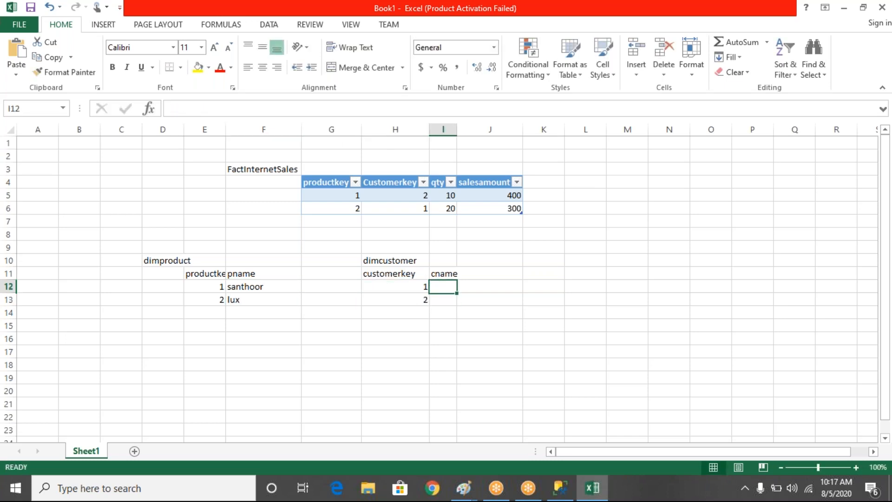
type("am")
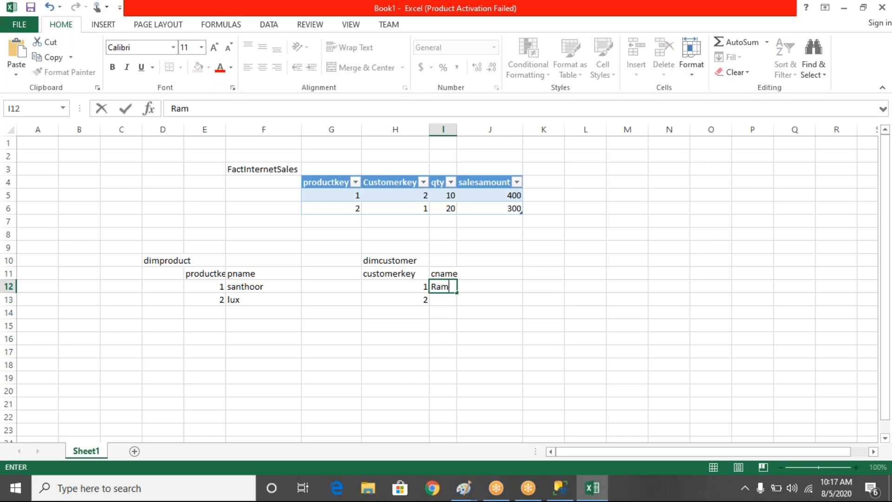
key("Return")
type("Vihaan")
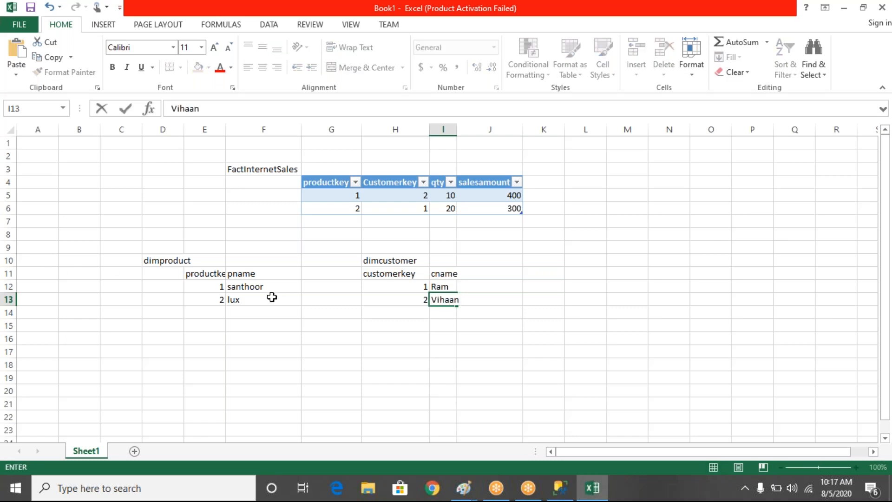
- Convert the dimproduct sample range E11:F13 into a table with headers
left_click_drag(271, 295, 220, 277)
key("ctrl+t")
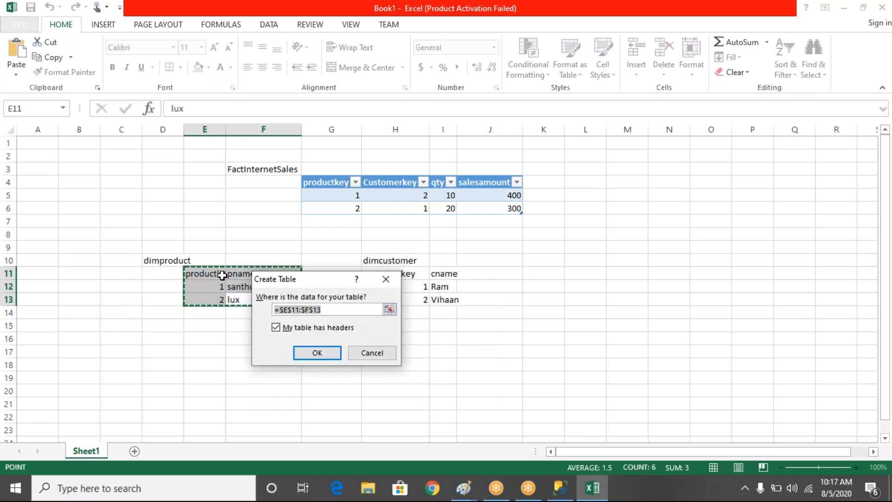
key("Return")
- Convert the dimcustomer sample range H11:I13 into a table with headers
left_click_drag(464, 299, 418, 276)
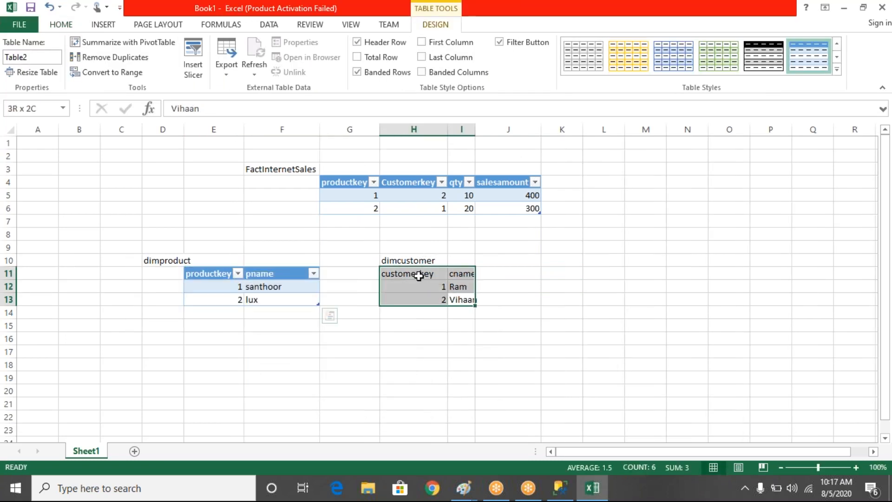
key("ctrl+t")
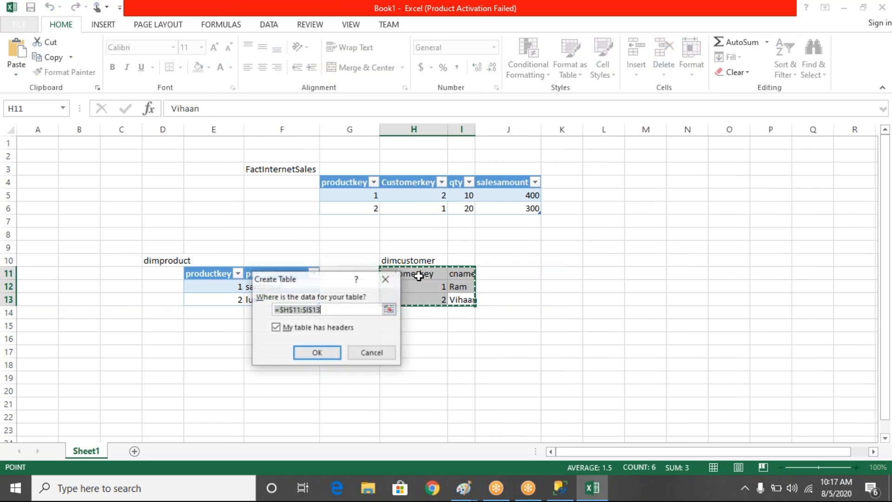
key("Return")
left_click(605, 235)
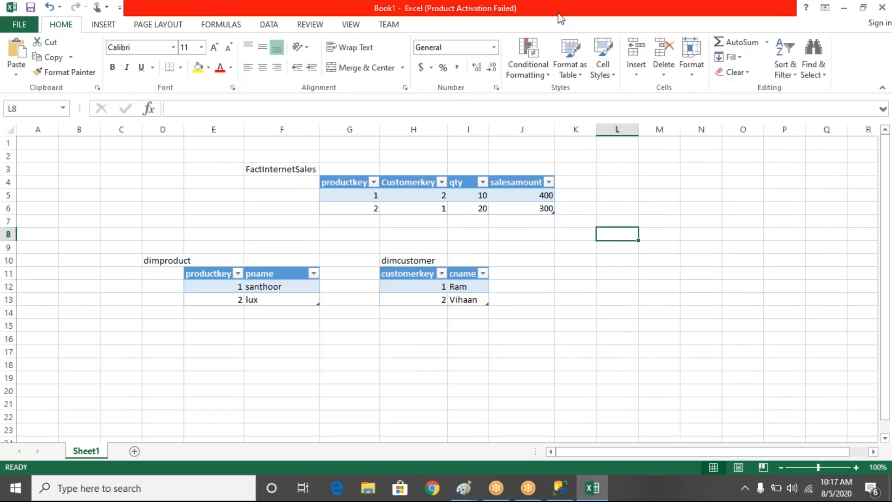
- Mark dimproduct's key 1, the first FactInternetSales row, its quantity and its sales amount with red pen annotations and clear them
left_click(565, 10)
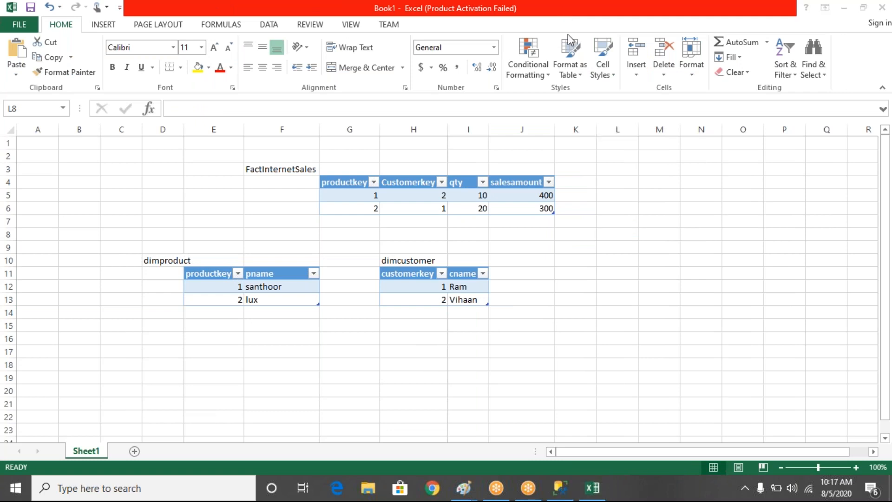
left_click_drag(236, 277, 234, 291)
mouse_move(268, 197)
left_mouse_down()
mouse_move(317, 196)
mouse_move(308, 207)
left_mouse_up()
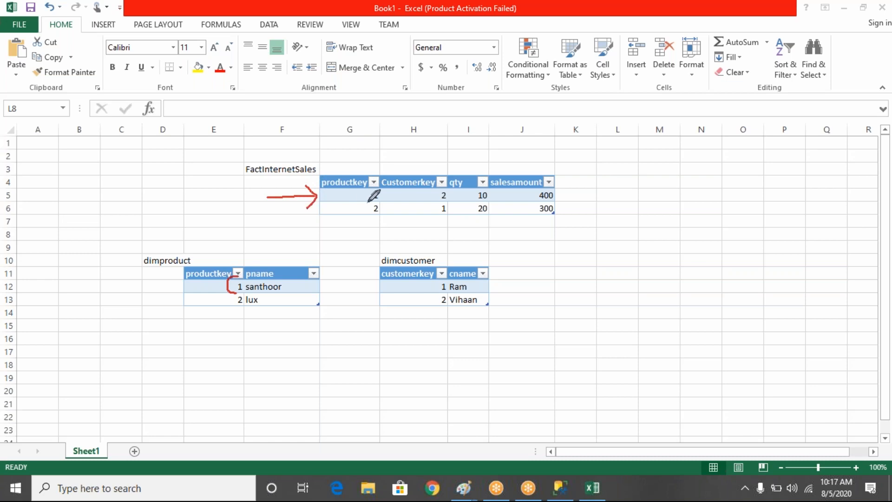
mouse_move(480, 187)
left_mouse_down()
mouse_move(472, 195)
mouse_move(486, 199)
mouse_move(485, 189)
left_mouse_up()
mouse_move(552, 180)
left_mouse_down()
mouse_move(534, 196)
mouse_move(558, 191)
mouse_move(549, 185)
left_mouse_up()
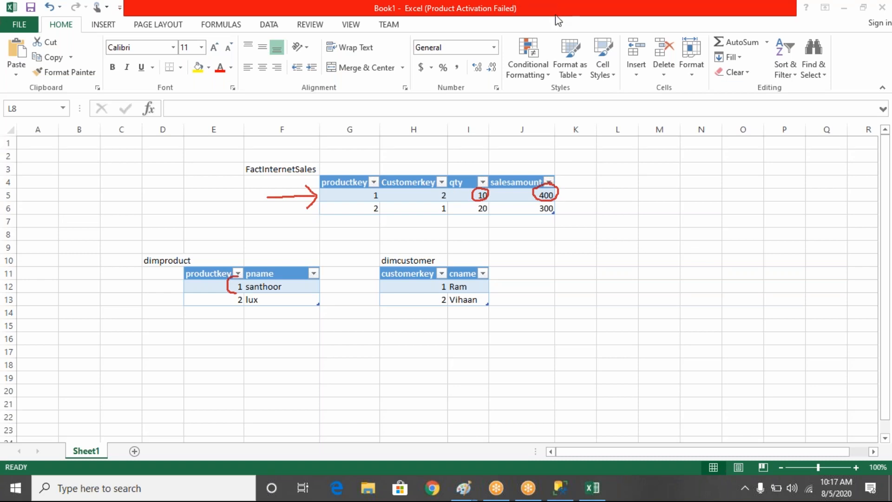
left_click(578, 100)
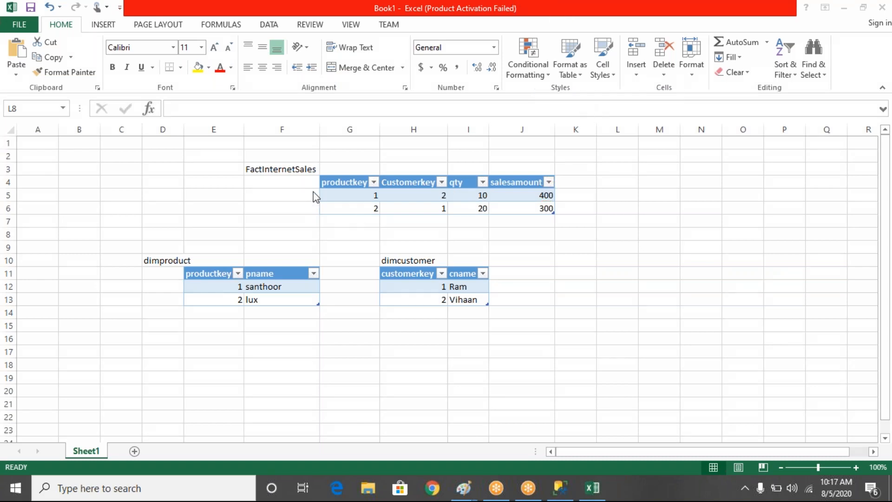
- Label the productkey and Customerkey columns of FactInternetSales as "foreign key" in cells G3 and H3
left_click(344, 169)
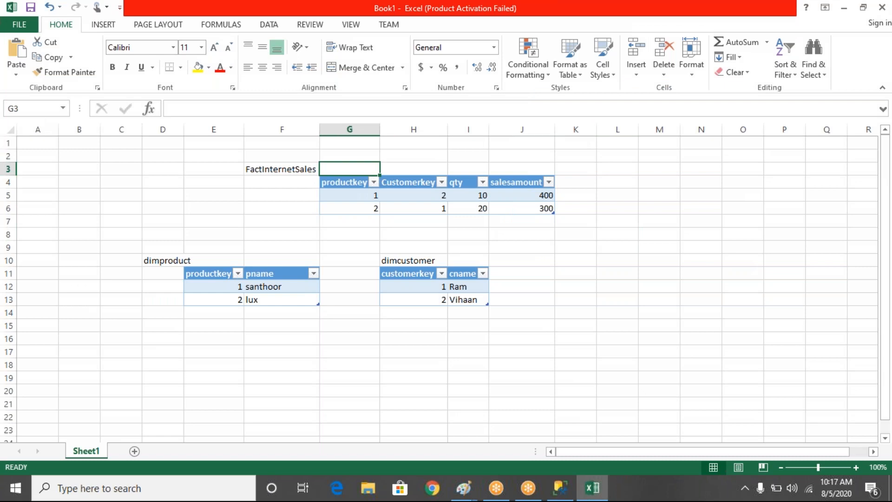
type("foreign key")
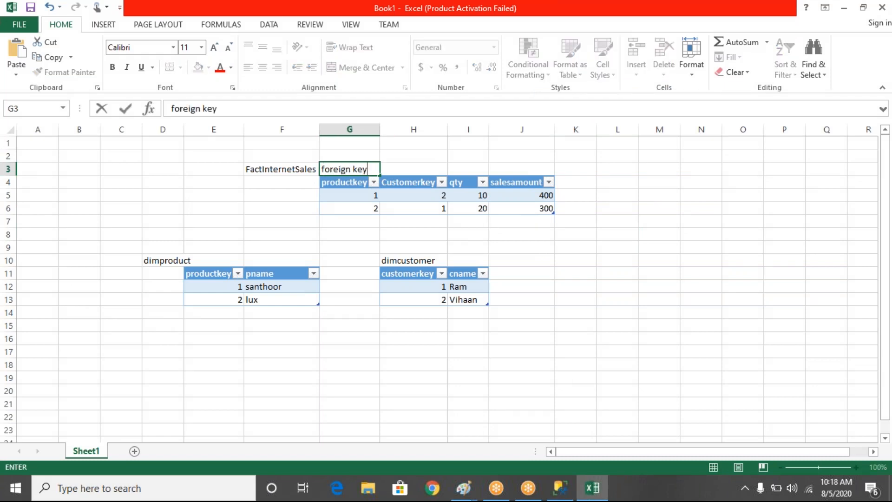
key("Tab")
type("fo")
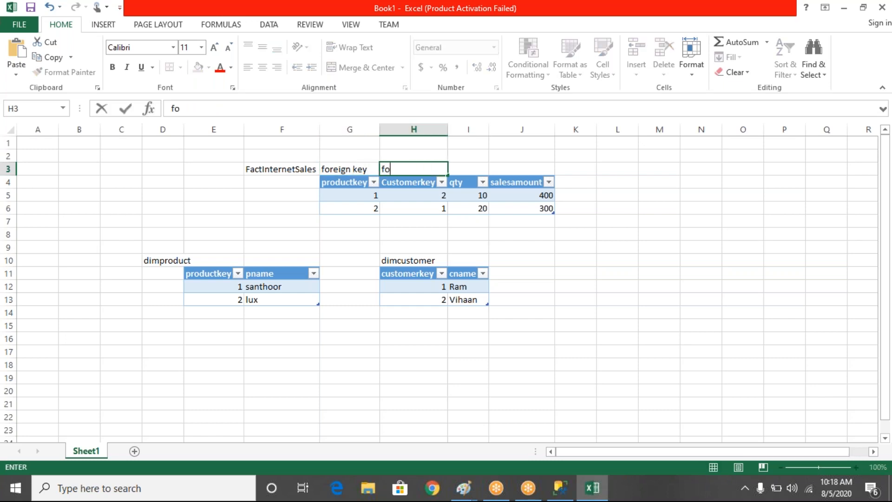
type("reign key")
left_click(540, 250)
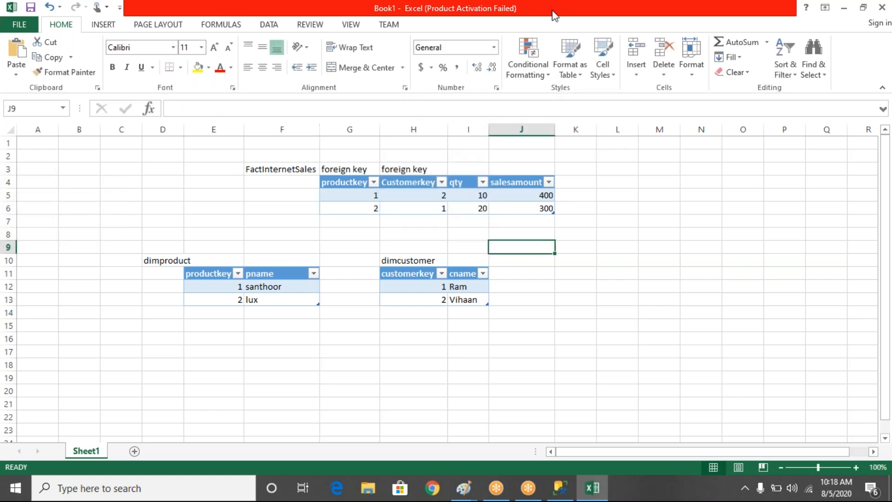
- Draw red pen arrows from the foreign keys to the dimproduct and dimcustomer keys, circle the key columns, mark the measures, and clear the drawings
left_click(573, 10)
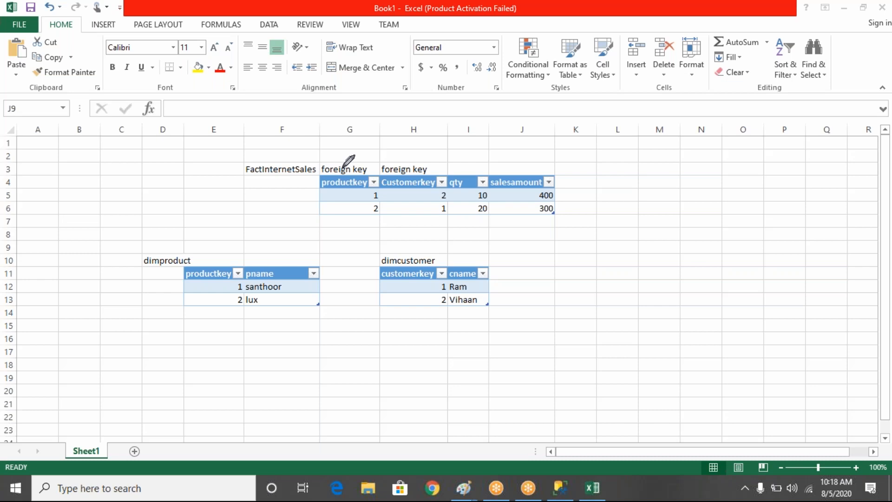
mouse_move(343, 167)
left_mouse_down()
mouse_move(307, 112)
mouse_move(204, 127)
mouse_move(212, 268)
left_mouse_up()
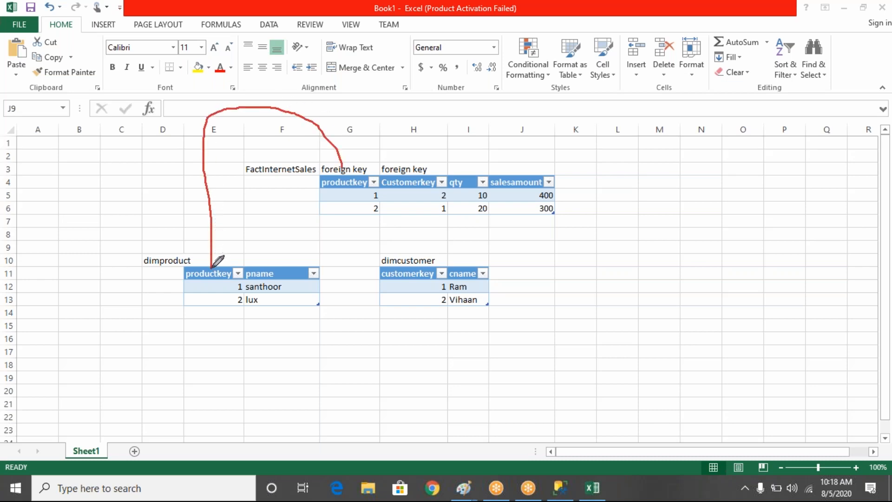
mouse_move(405, 160)
left_mouse_down()
mouse_move(484, 114)
mouse_move(458, 217)
mouse_move(406, 235)
mouse_move(408, 252)
mouse_move(417, 247)
left_mouse_up()
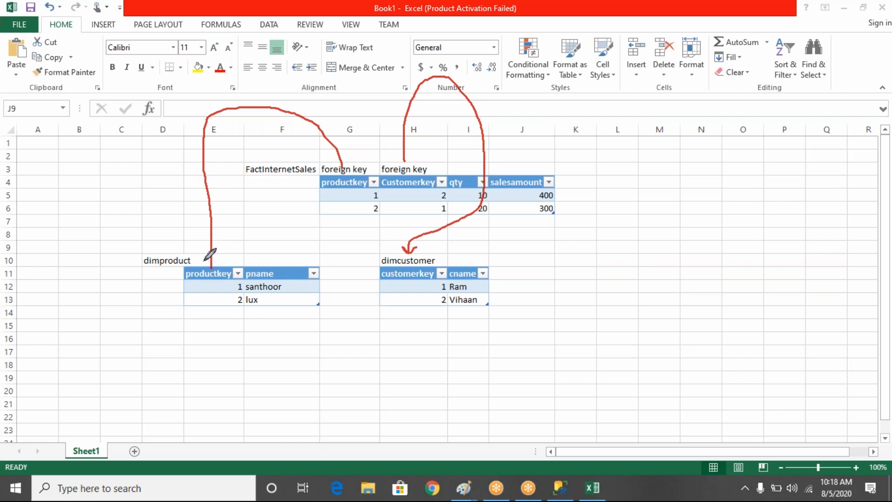
mouse_move(203, 261)
left_mouse_down()
mouse_move(210, 269)
mouse_move(223, 261)
left_mouse_up()
mouse_move(225, 262)
left_mouse_down()
mouse_move(201, 260)
mouse_move(192, 297)
mouse_move(244, 283)
mouse_move(222, 264)
left_mouse_up()
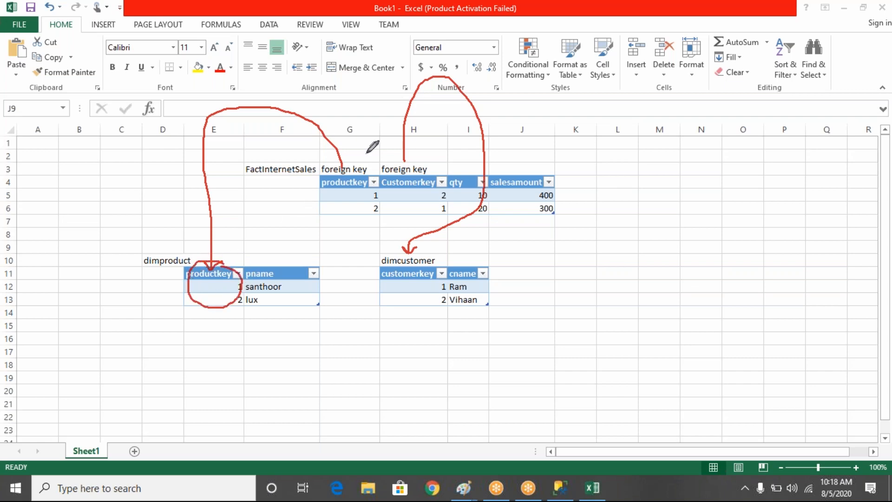
mouse_move(365, 153)
left_mouse_down()
mouse_move(374, 221)
mouse_move(366, 151)
mouse_move(404, 193)
mouse_move(493, 176)
mouse_move(414, 156)
left_mouse_up()
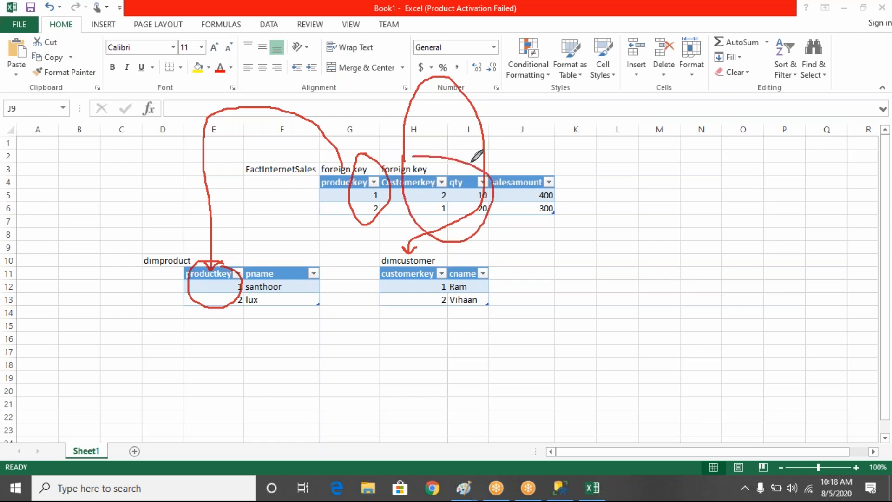
left_click_drag(471, 162, 573, 134)
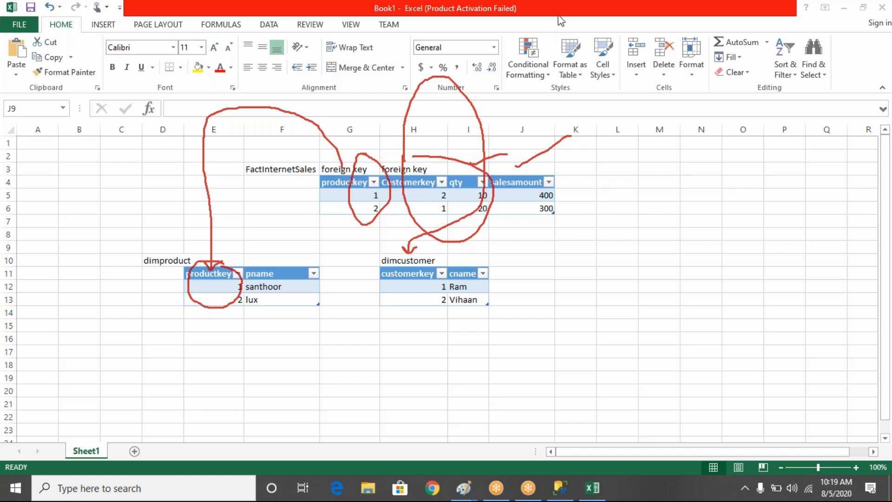
left_click(587, 95)
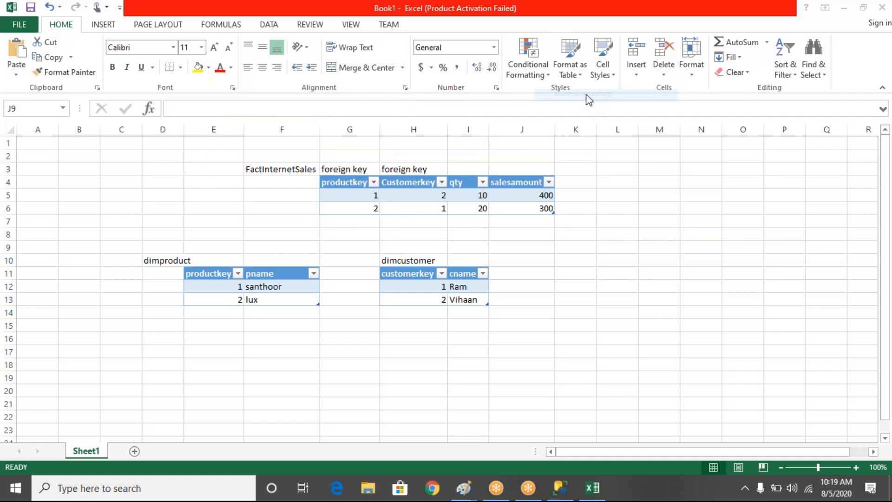
- Highlight the key columns and the qty and salesamount columns of FactInternetSales to compare keys with measures
left_click(481, 186)
left_click_drag(483, 188, 518, 211)
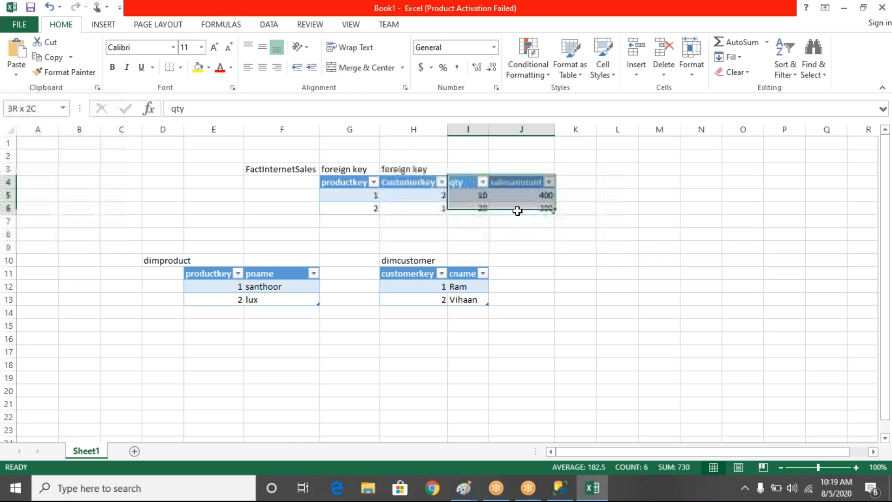
left_click_drag(349, 183, 413, 210)
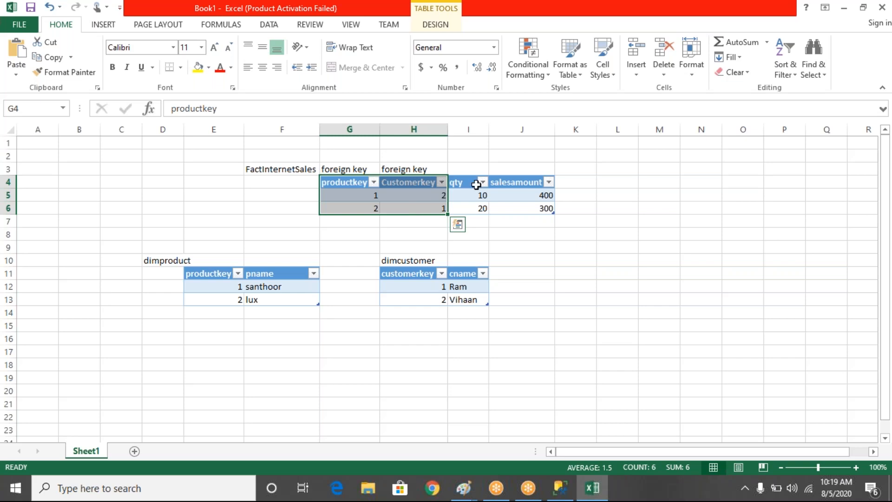
left_click_drag(468, 181, 515, 209)
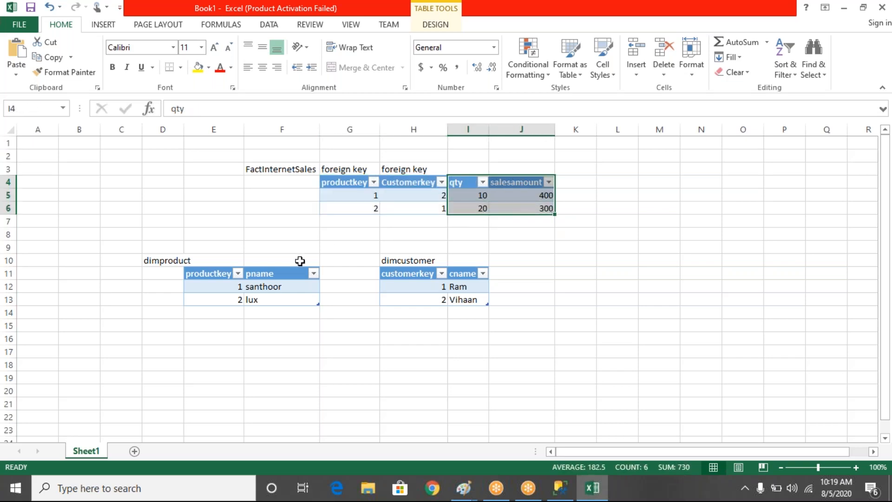
- Label dimproduct's productkey column as "primarykey" in cell E10
left_click(205, 259)
type("primarykey")
key("Tab")
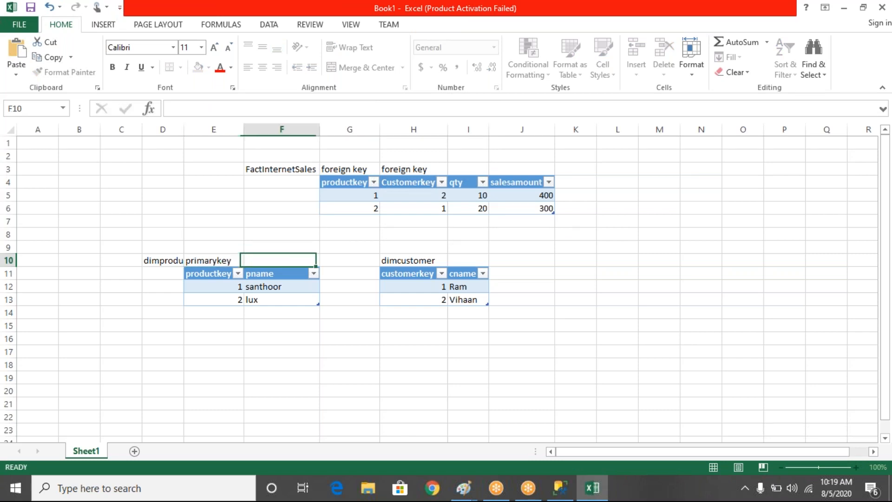
- Label dimcustomer's customerkey column as "primary key" in cell H10 and enter the table name "dimcustomer" in G10
key("Right")
key("Right")
type("primary key")
key("Left")
type("dimcustomer")
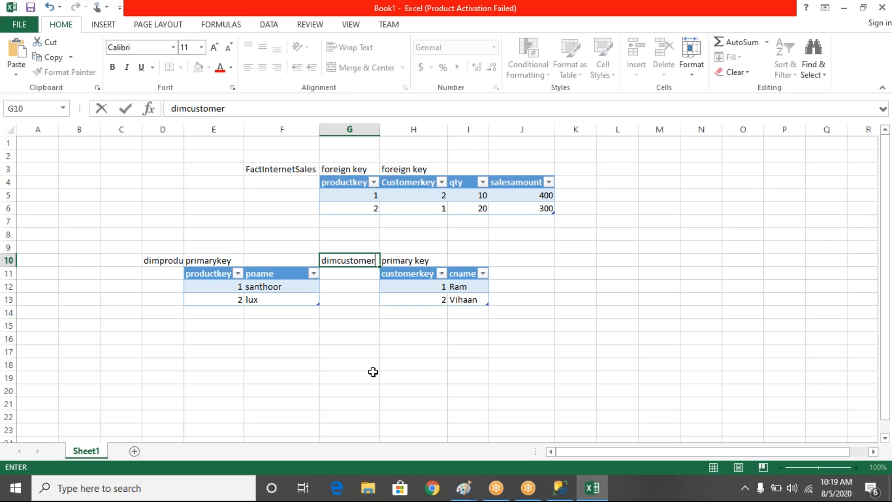
left_click(374, 372)
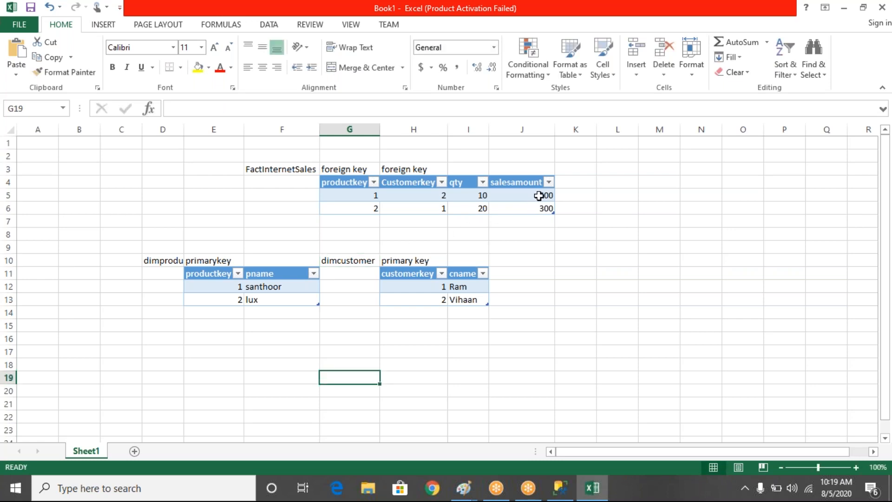
- Trace the first FactInternetSales row through its product and customer keys to the dimension tables and examine its qty and salesamount
left_click_drag(538, 196, 373, 194)
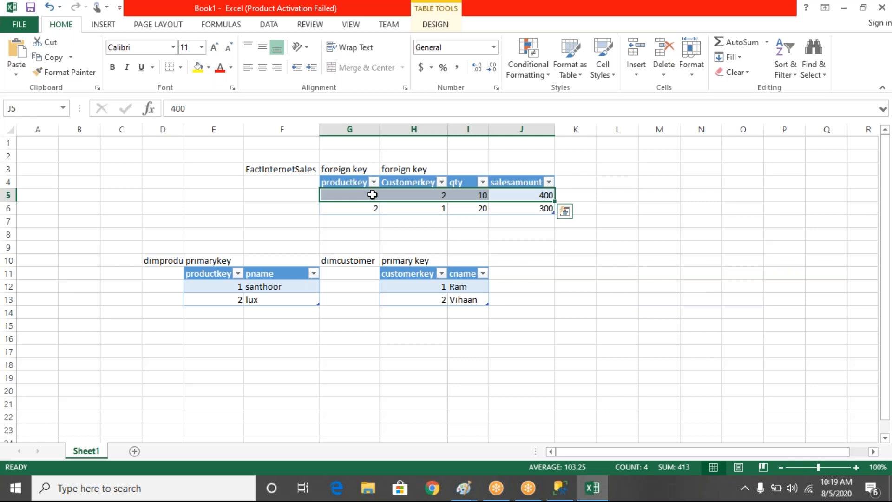
left_click(345, 193)
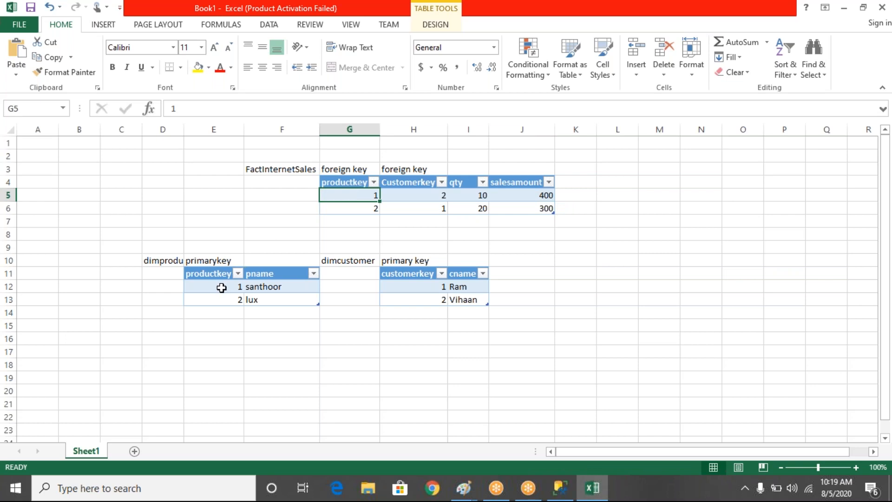
left_click(220, 287)
left_click(268, 287)
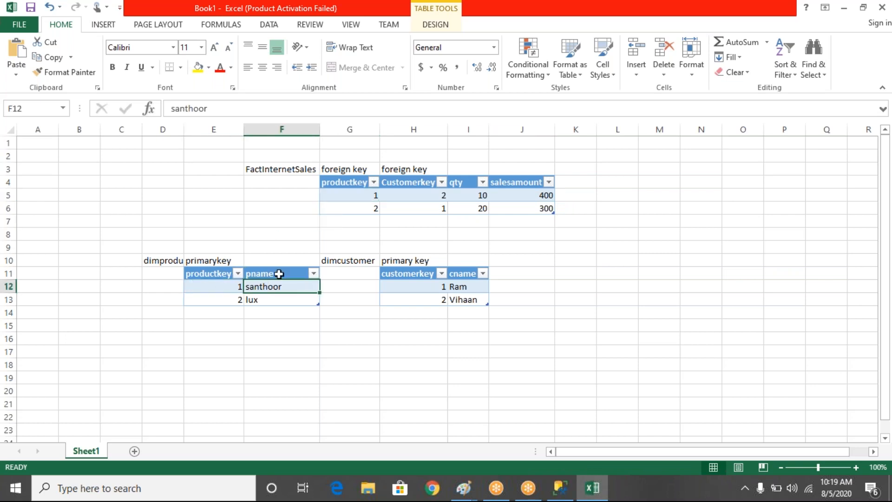
left_click(372, 194)
left_click(415, 194)
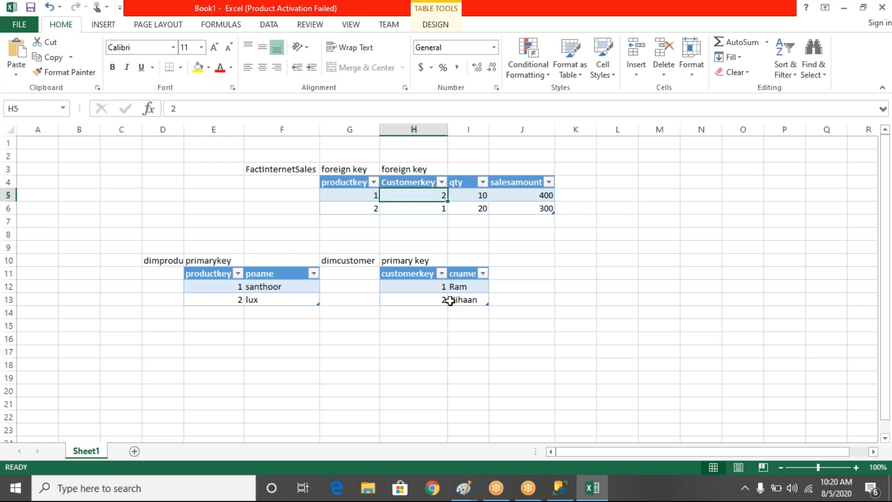
left_click(260, 288)
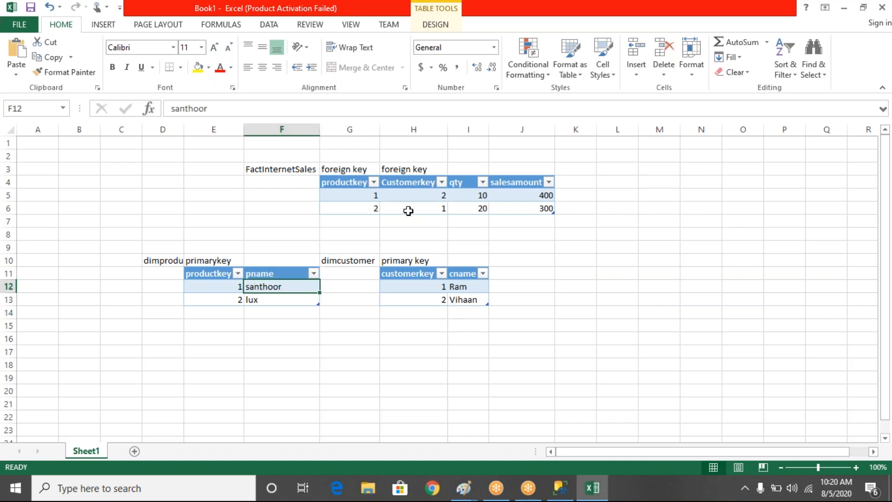
left_click(481, 194)
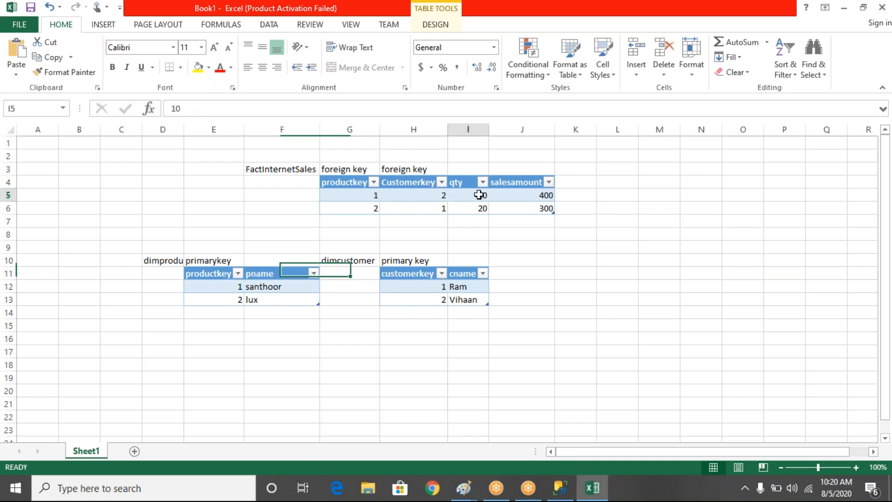
left_click(531, 194)
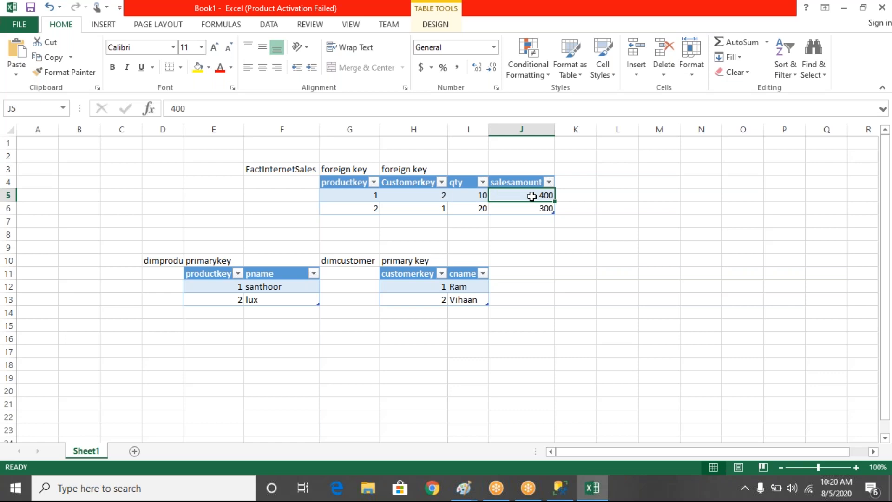
- Trace the second FactInternetSales row to its matching dimproduct and dimcustomer entries and examine its qty and salesamount
left_click(365, 210)
left_click(231, 300)
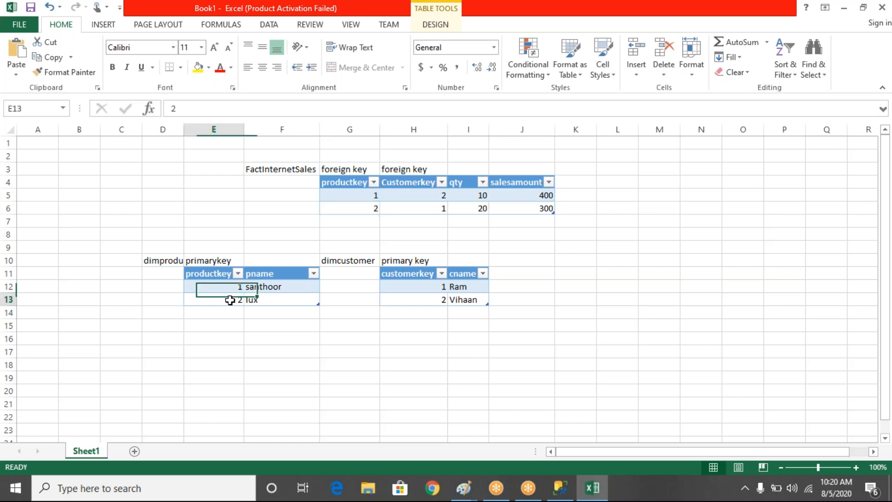
left_click(470, 289)
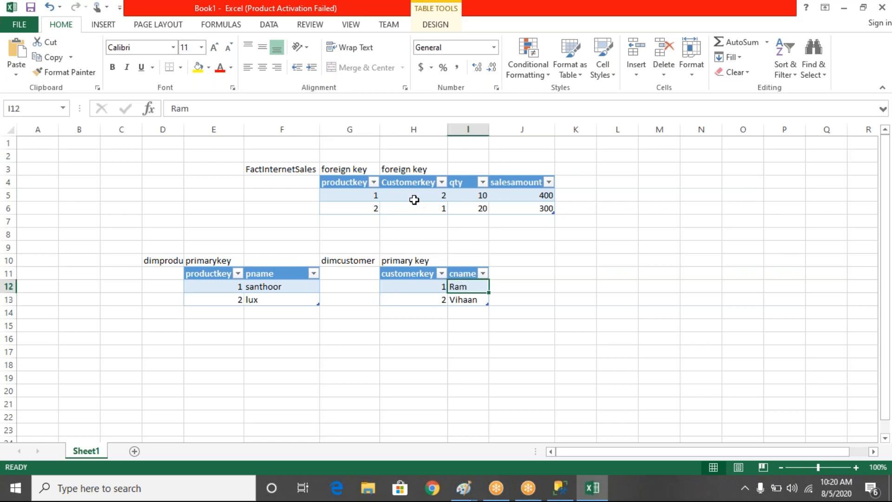
left_click(482, 209)
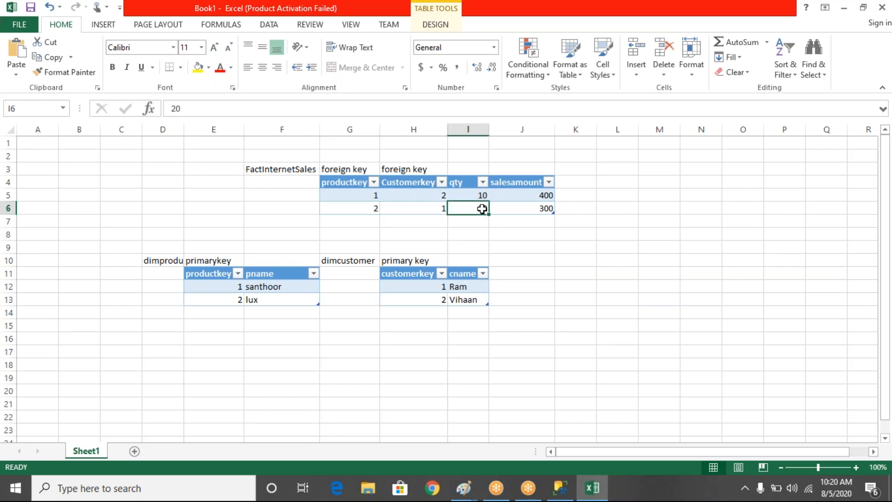
left_click(512, 213)
left_click(522, 208)
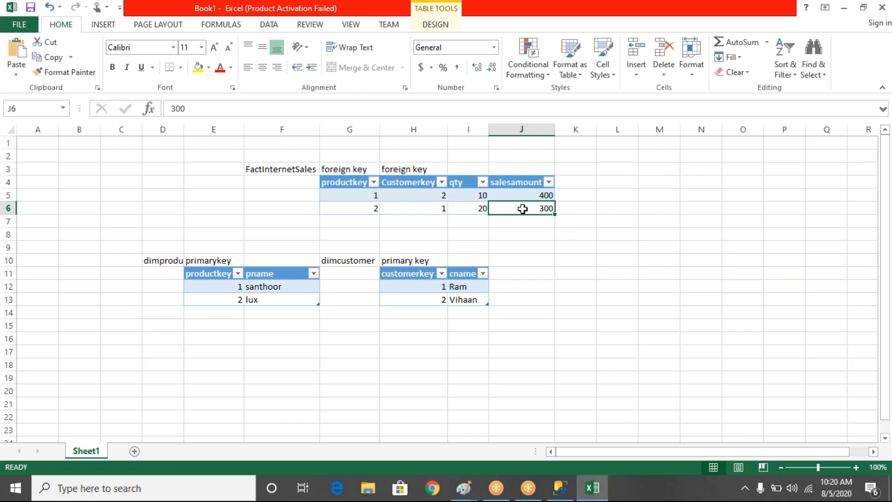
- Switch to SQL Server Management Studio, rerun select * from FactInternetSales, and examine the CustomerKey column and the first row's ProductKey
left_click(559, 488)
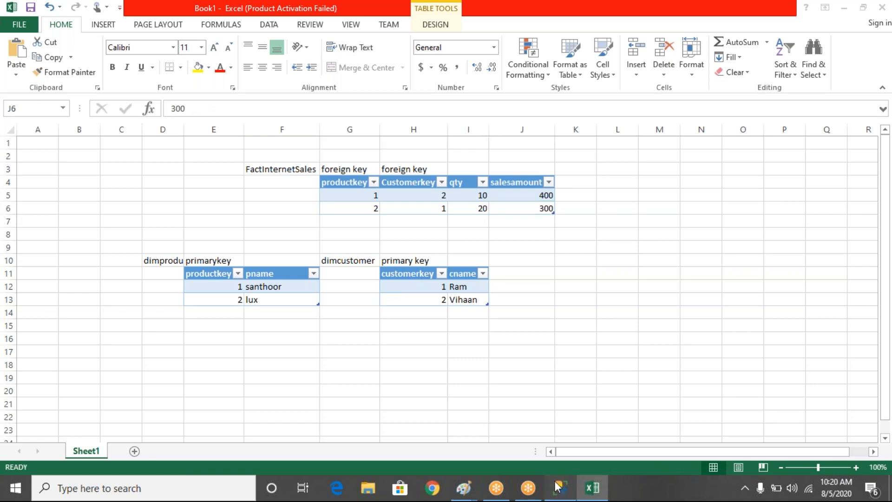
left_click(559, 486)
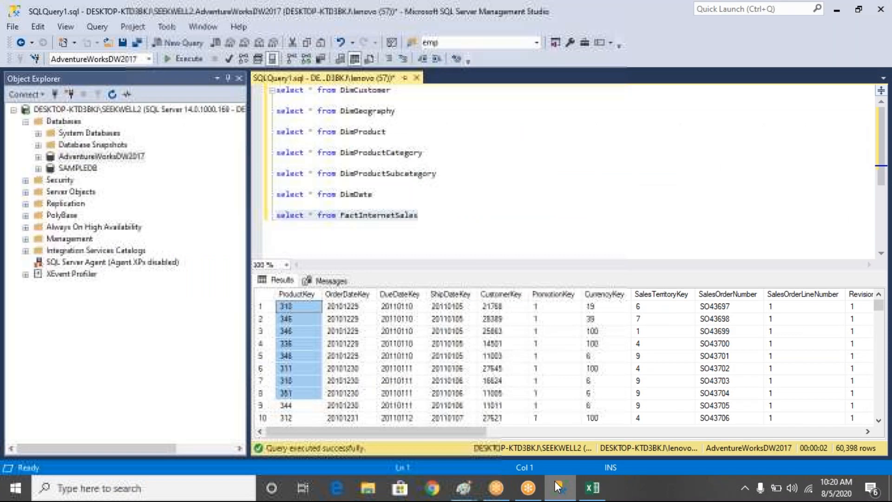
left_click_drag(421, 216, 276, 215)
left_click(183, 59)
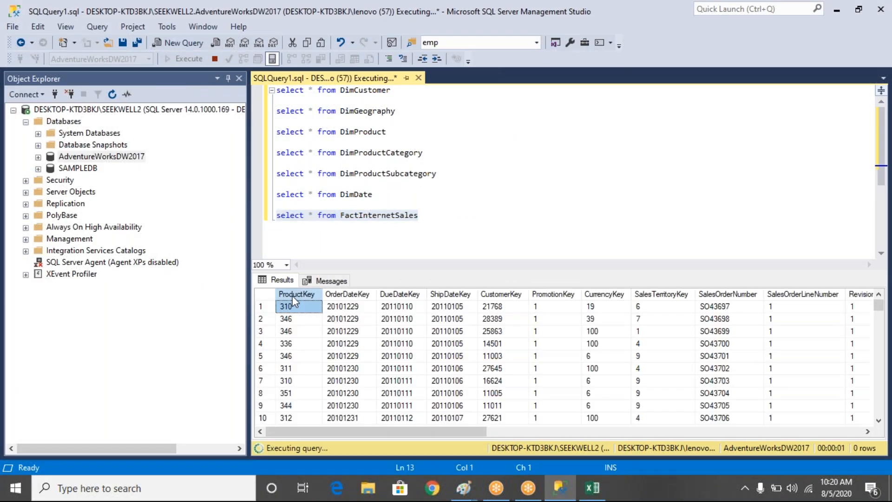
left_click(513, 298)
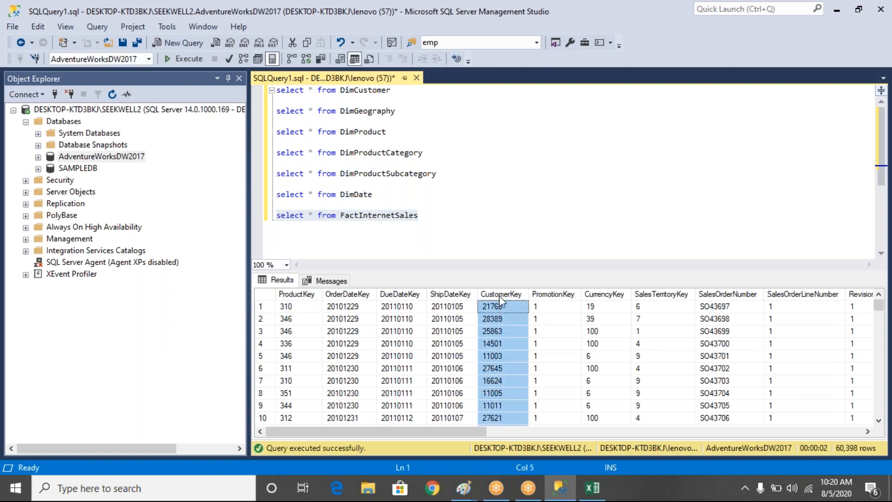
left_click(290, 310)
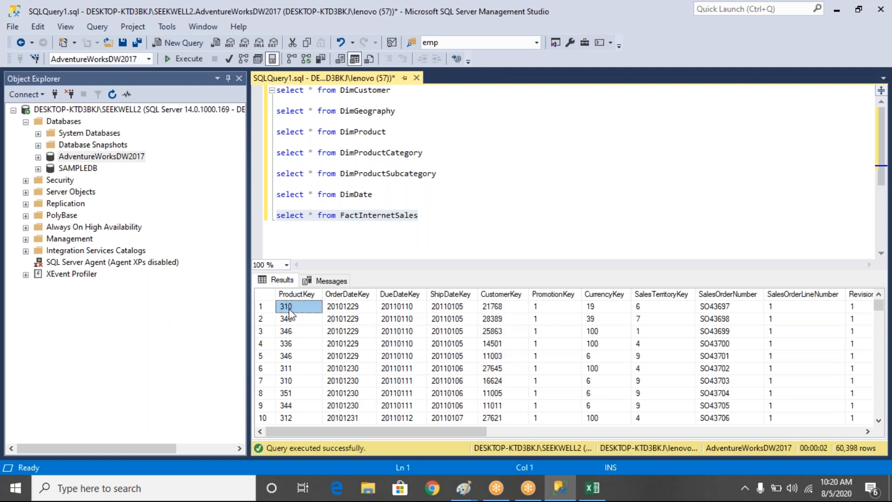
- Run the select * from DimProduct query on its own
left_click(395, 130)
left_click_drag(396, 130, 380, 122)
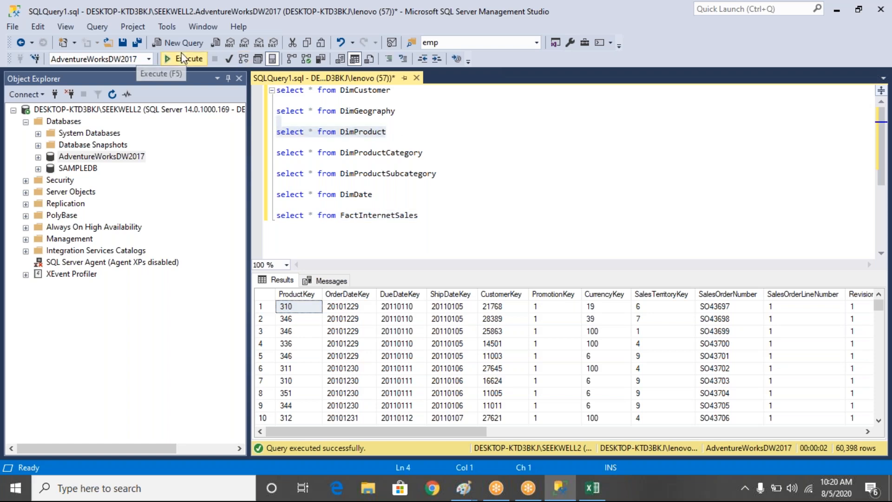
left_click(183, 58)
- Filter the DimProduct query with where ProductKey=310, run it, and examine the matching EnglishProductName
left_click(391, 131)
type("where productkey")
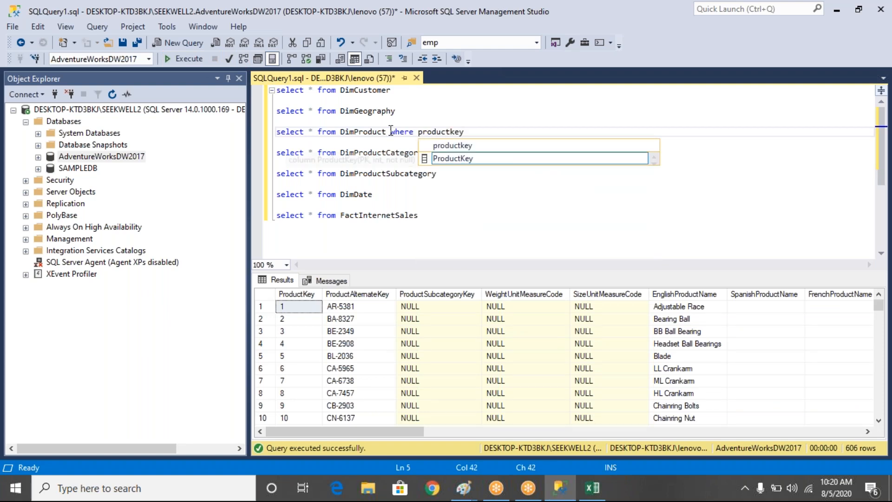
key("Tab")
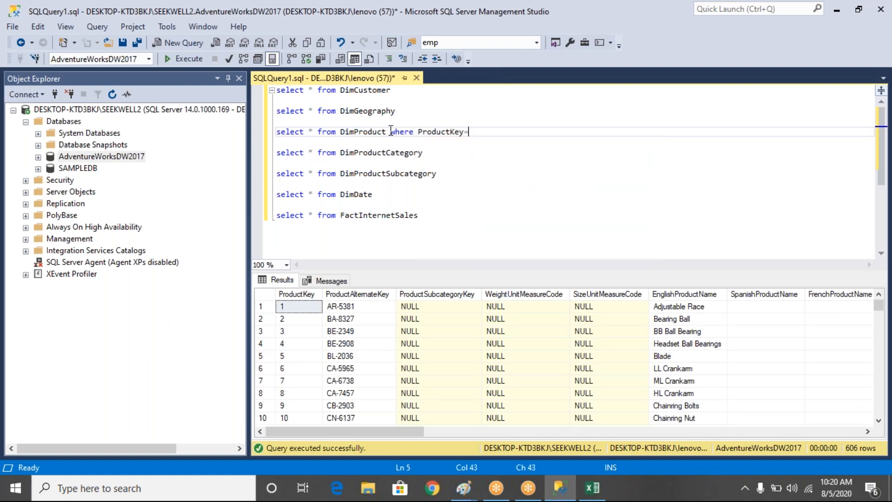
type("=310")
key("shift+Up")
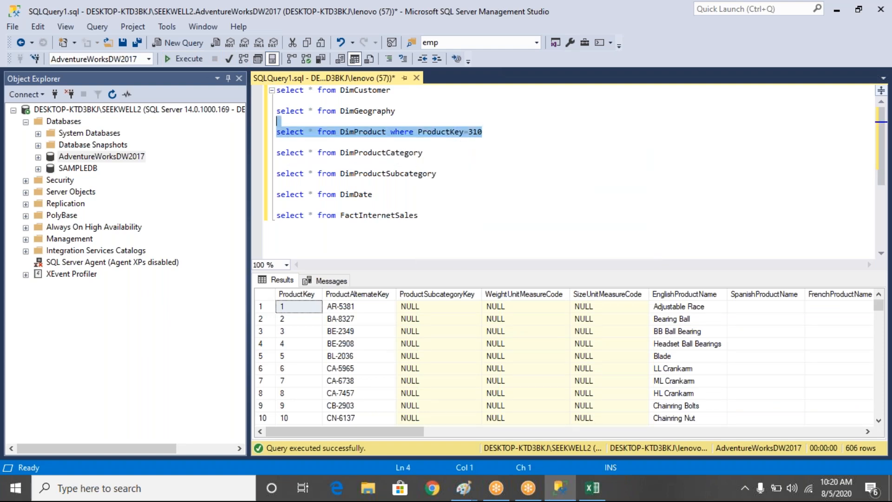
left_click(200, 61)
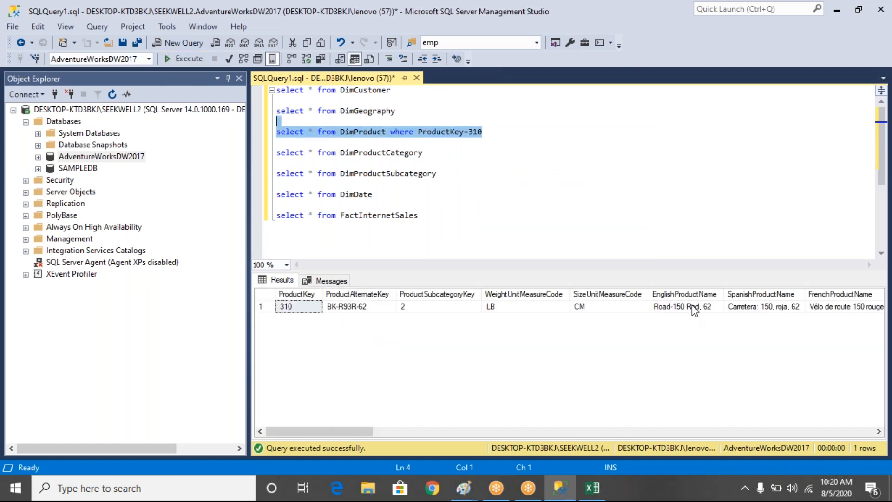
left_click(694, 309)
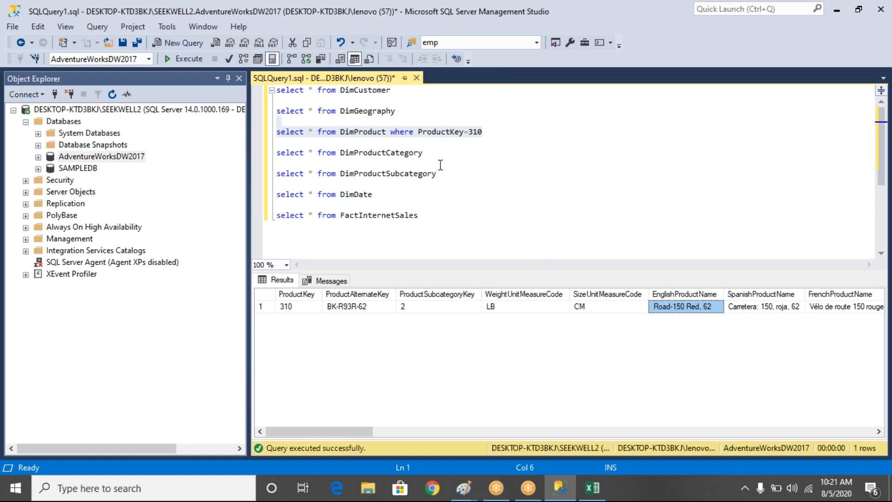
- Rerun select * from FactInternetSales and examine the first row's ProductKey and CustomerKey
left_click_drag(427, 216, 271, 211)
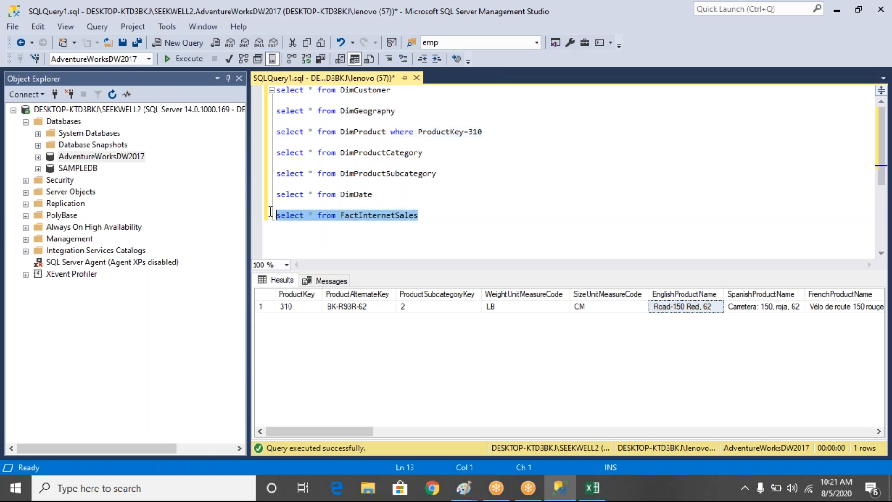
left_click(191, 59)
left_click(286, 307)
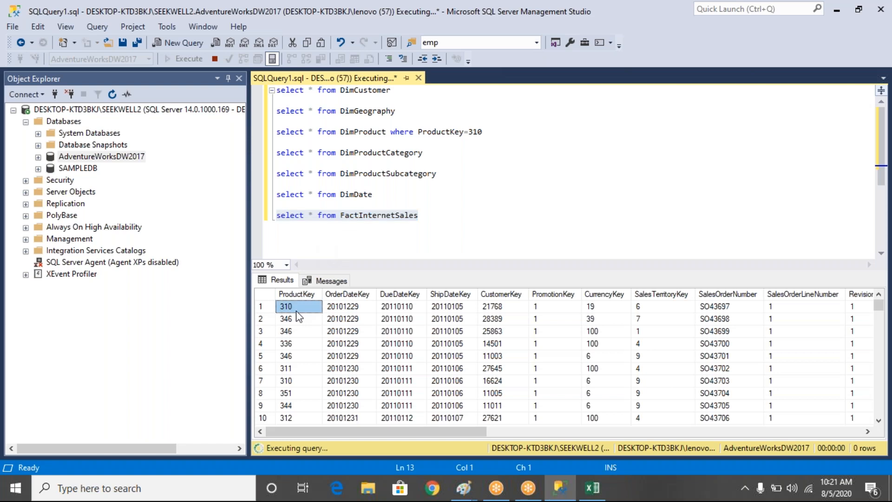
left_click(504, 308)
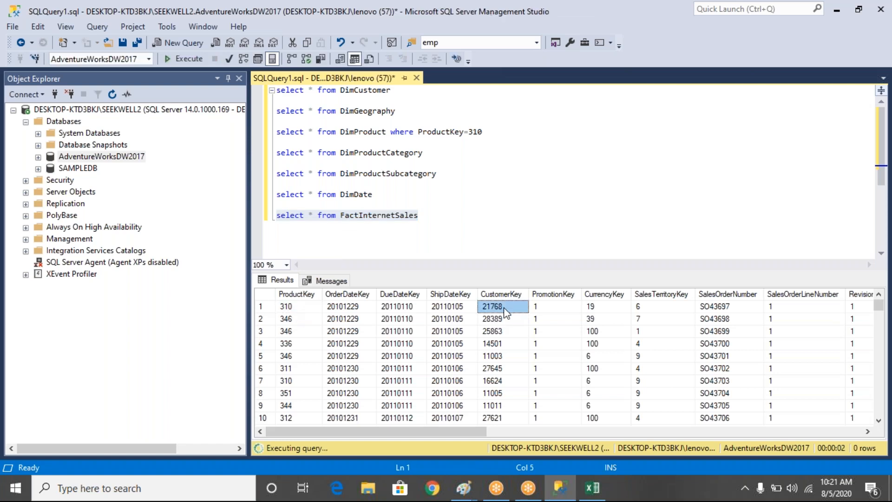
- Add a where CustomerKey= condition to the DimCustomer query using the first FactInternetSales row's customer key
left_click(400, 94)
type("where c")
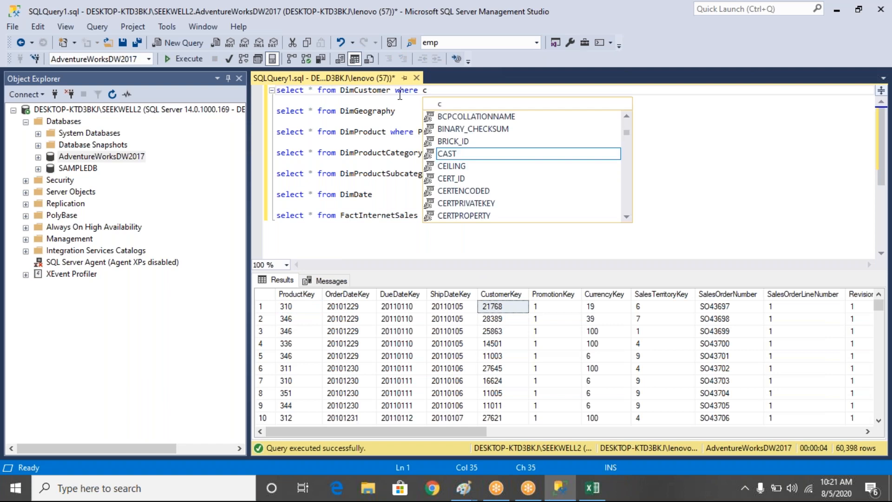
type("ustomerKey=")
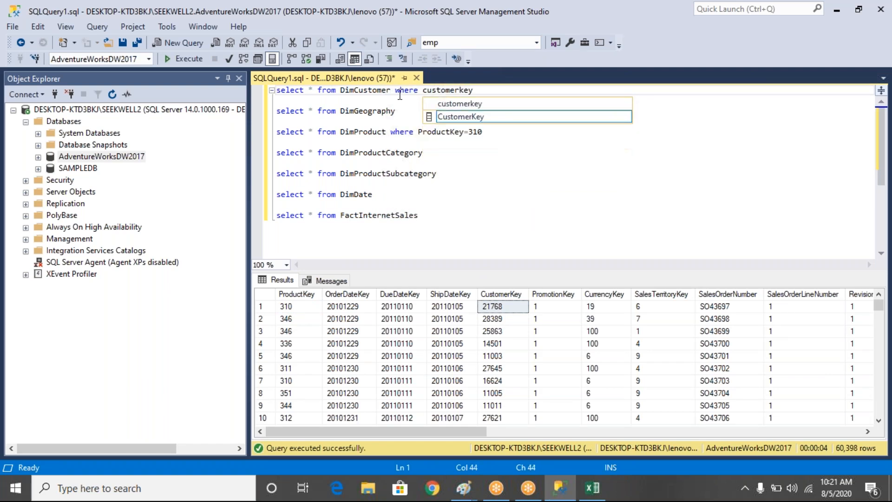
type("21768")
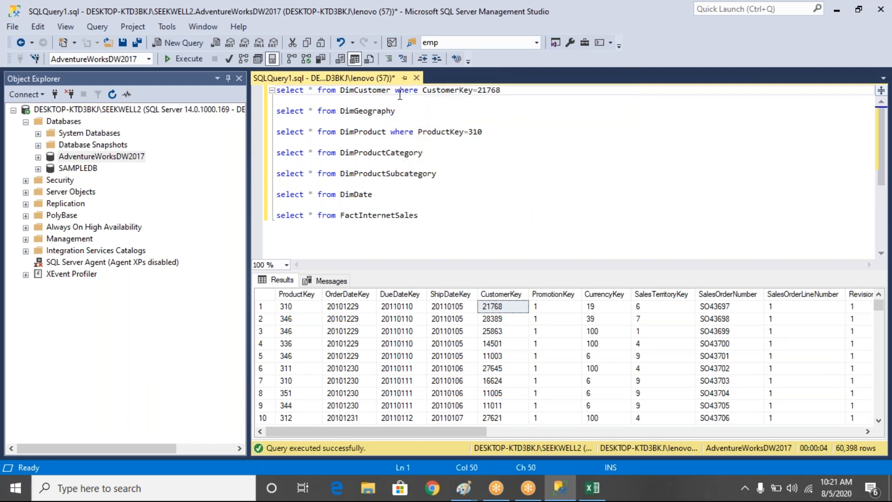
- Comment out the DimGeography query and run the filtered DimCustomer and DimProduct queries together
left_click(280, 113)
type("--")
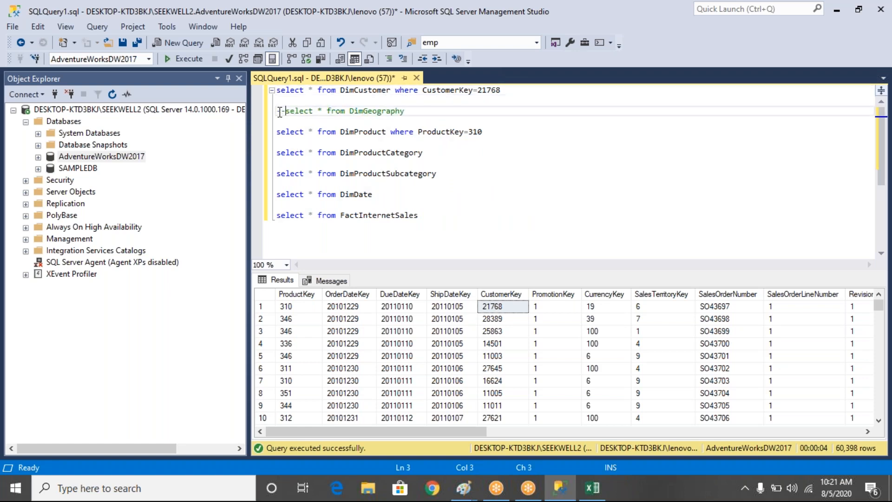
left_click_drag(504, 133, 276, 90)
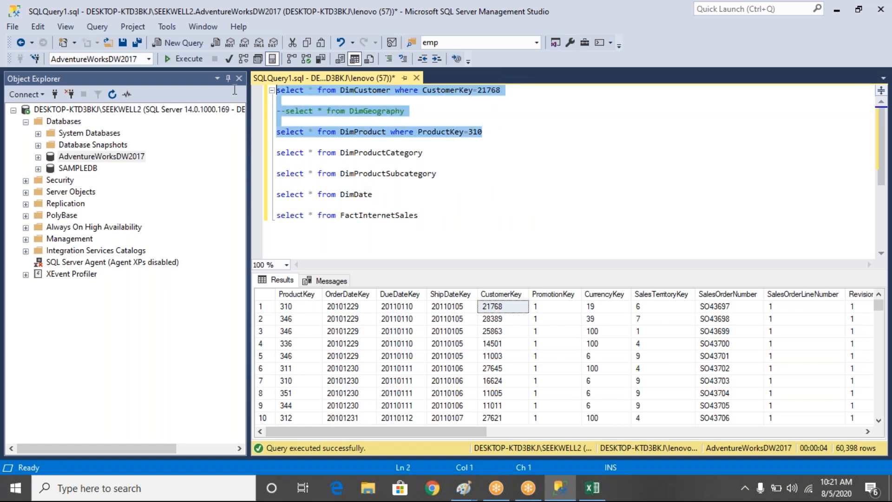
left_click(180, 59)
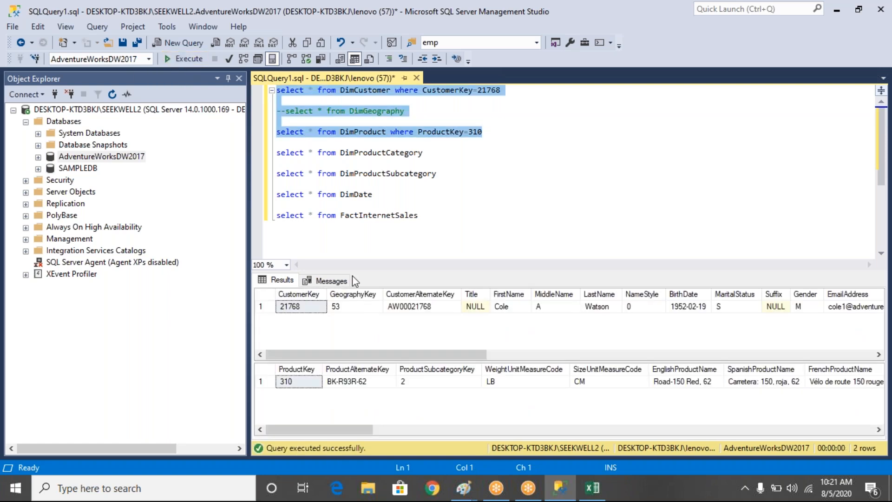
- Examine the CustomerKey and LastName in the customer result and the EnglishProductName in the product result
left_click(302, 309)
left_click(599, 307)
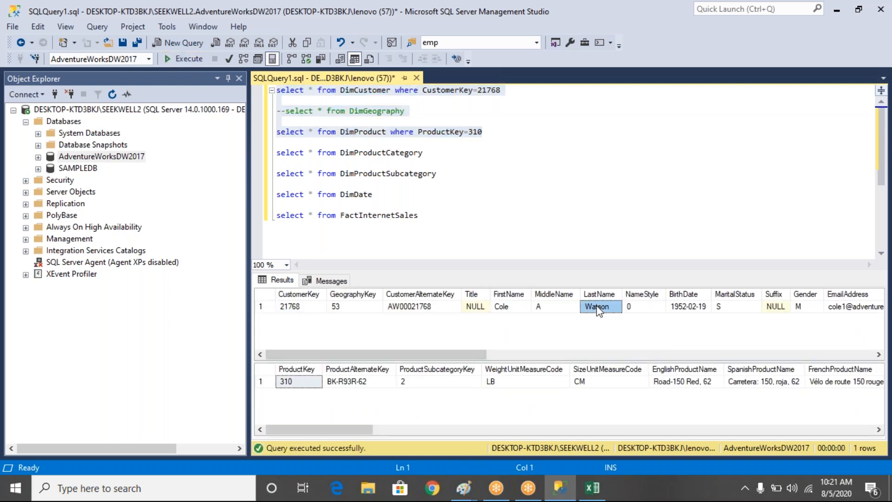
left_click(687, 386)
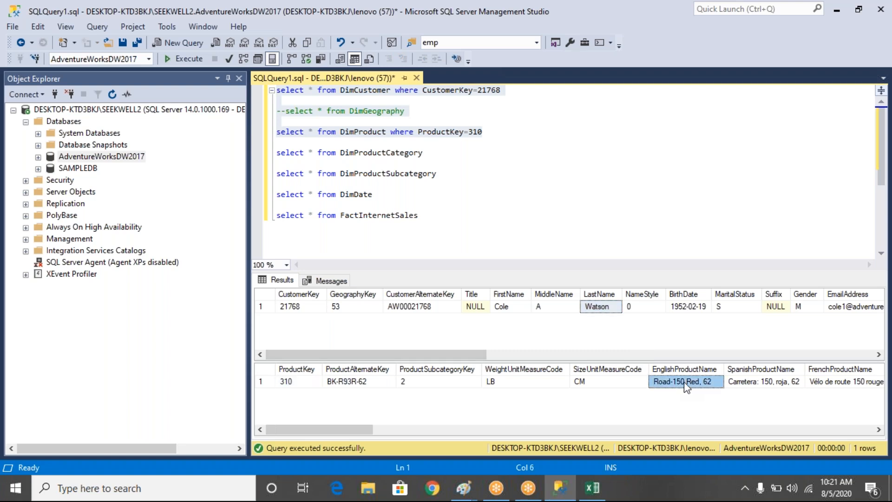
- Switch to Excel and draw double-headed pen arrows linking FactInternetSales' productkey and Customerkey foreign keys to the dimension tables' primary keys
left_click(599, 490)
left_click(509, 259)
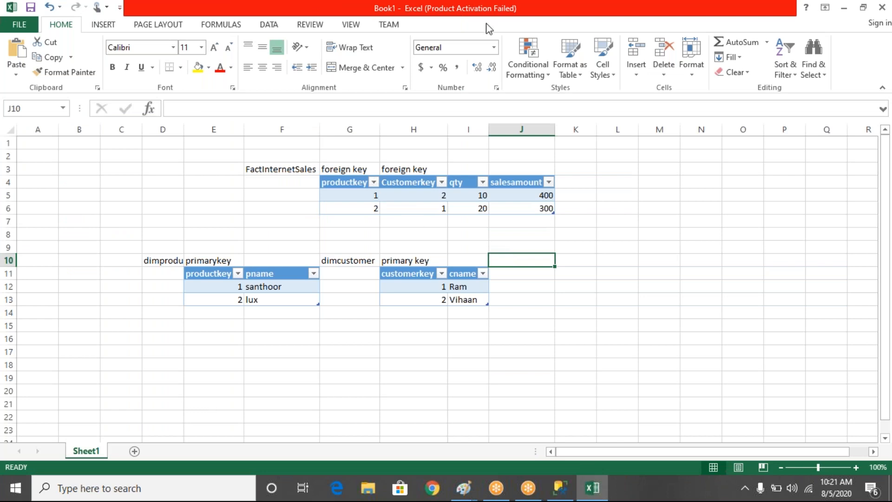
left_click(551, 10)
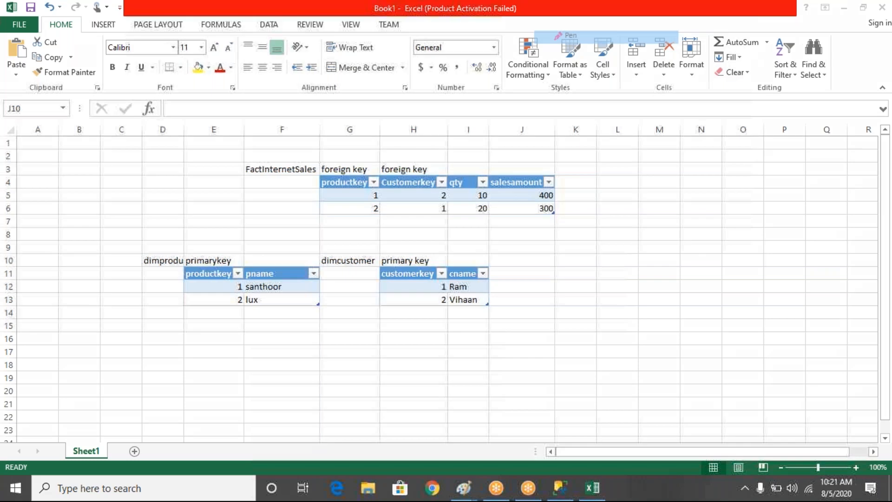
mouse_move(343, 180)
left_mouse_down()
mouse_move(214, 210)
mouse_move(214, 272)
left_mouse_up()
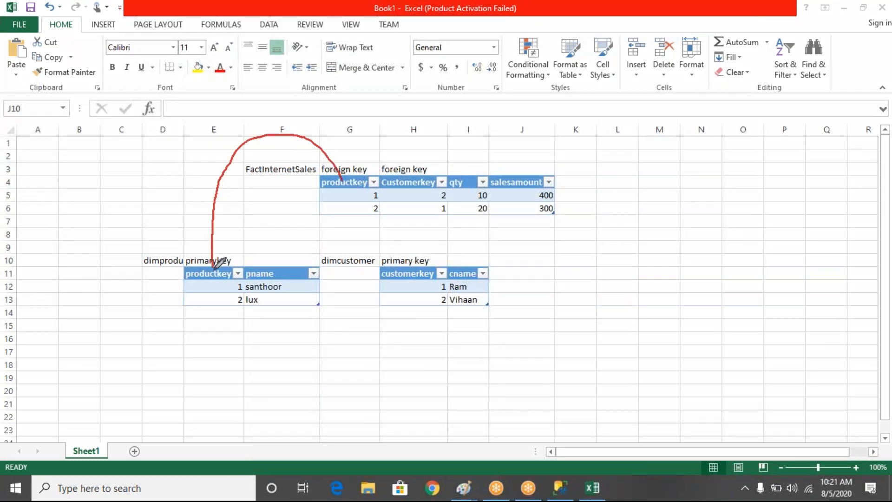
mouse_move(405, 171)
left_mouse_down()
mouse_move(461, 117)
mouse_move(579, 214)
mouse_move(399, 231)
mouse_move(400, 260)
mouse_move(412, 269)
mouse_move(414, 251)
left_mouse_up()
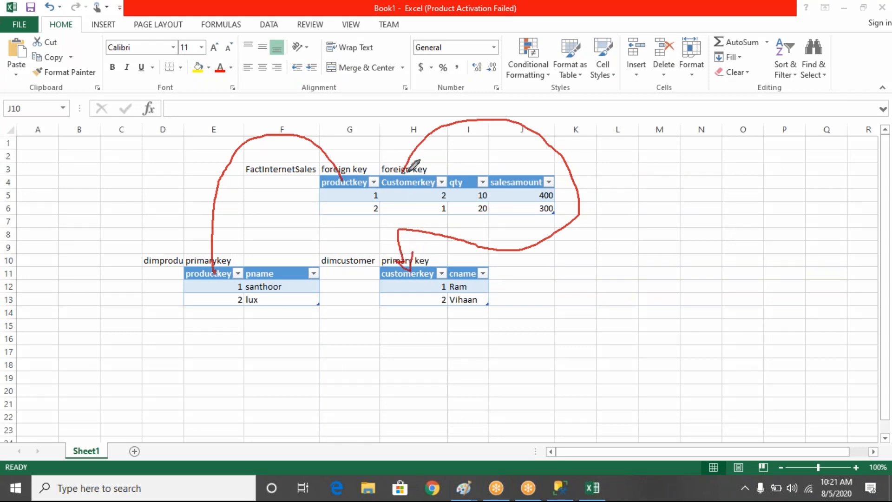
mouse_move(400, 162)
left_mouse_down()
mouse_move(402, 178)
mouse_move(415, 167)
left_mouse_up()
mouse_move(343, 168)
left_mouse_down()
mouse_move(345, 181)
mouse_move(353, 159)
left_mouse_up()
mouse_move(208, 259)
left_mouse_down()
mouse_move(213, 274)
mouse_move(226, 260)
left_mouse_up()
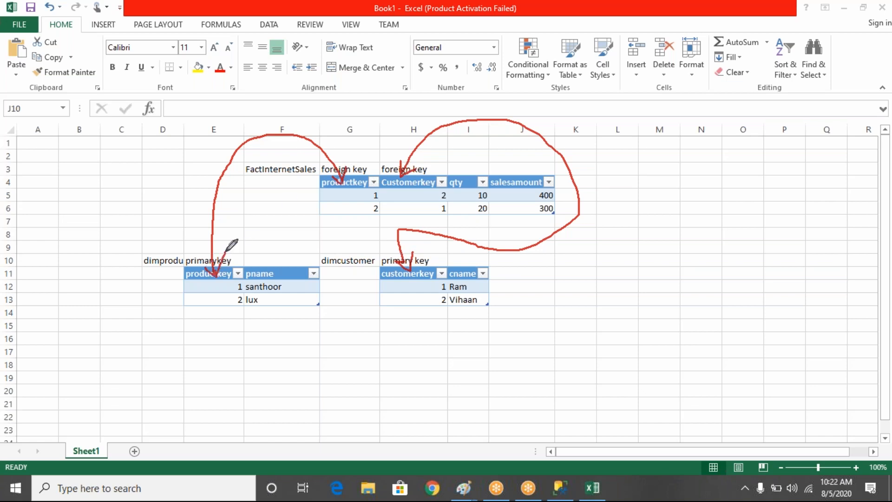
- Circle the dimension table names, the pname and cname values, and the fact table's productkey, qty and salesamount values, and clear all annotations
mouse_move(175, 252)
left_mouse_down()
mouse_move(138, 256)
mouse_move(184, 274)
mouse_move(160, 253)
left_mouse_up()
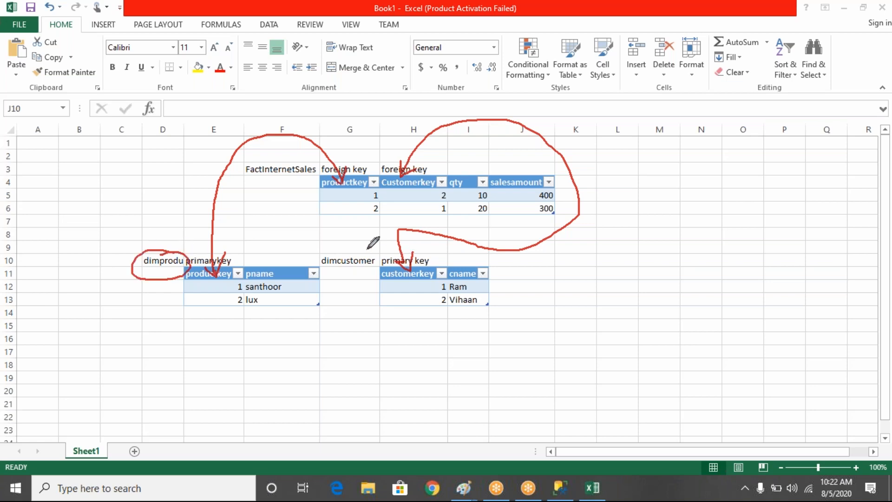
mouse_move(359, 248)
left_mouse_down()
mouse_move(377, 267)
mouse_move(364, 250)
left_mouse_up()
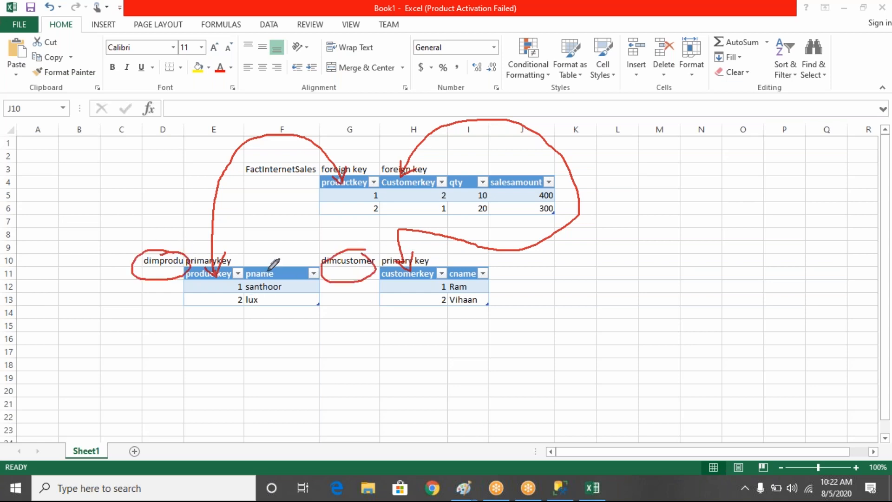
mouse_move(268, 270)
left_mouse_down()
mouse_move(251, 295)
mouse_move(255, 273)
left_mouse_up()
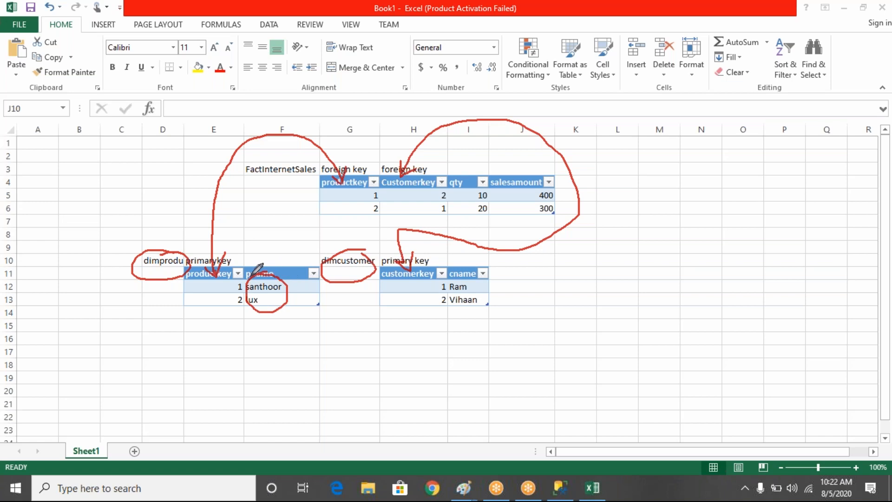
mouse_move(450, 269)
left_mouse_down()
mouse_move(445, 300)
mouse_move(442, 271)
left_mouse_up()
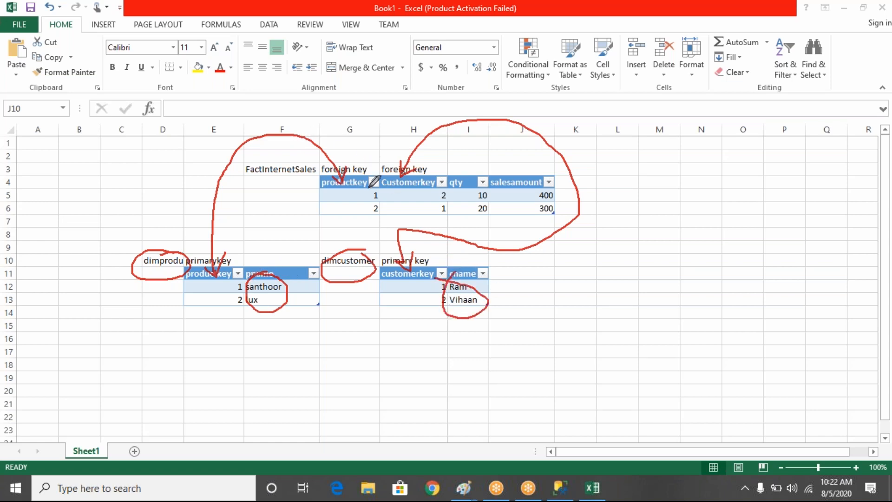
mouse_move(369, 188)
left_mouse_down()
mouse_move(388, 199)
mouse_move(367, 194)
left_mouse_up()
mouse_move(516, 177)
left_mouse_down()
mouse_move(488, 177)
mouse_move(593, 211)
mouse_move(516, 178)
left_mouse_up()
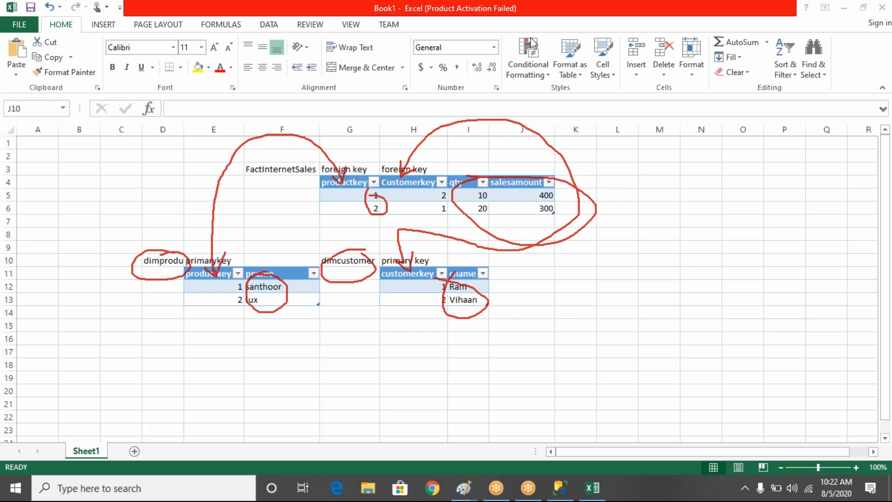
left_click(591, 91)
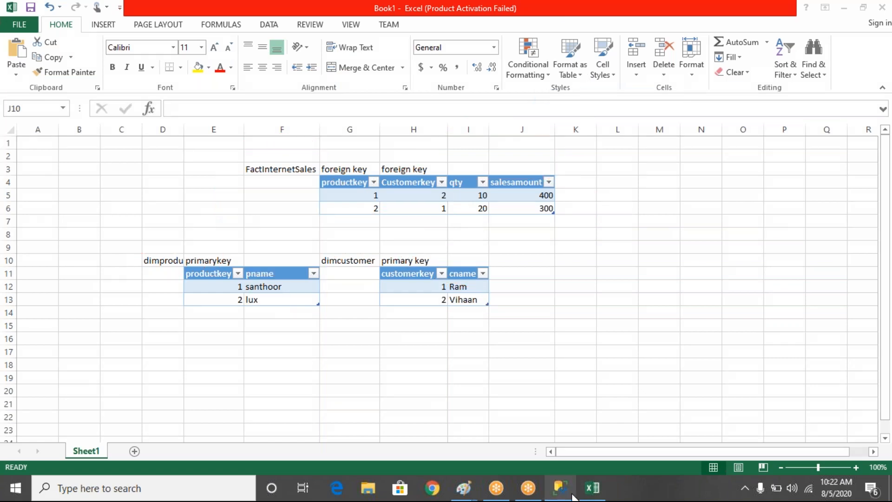
- Switch to SQL Server Management Studio, uncomment the DimGeography query, and select all the queries from DimCustomer through FactInternetSales
mouse_move(573, 495)
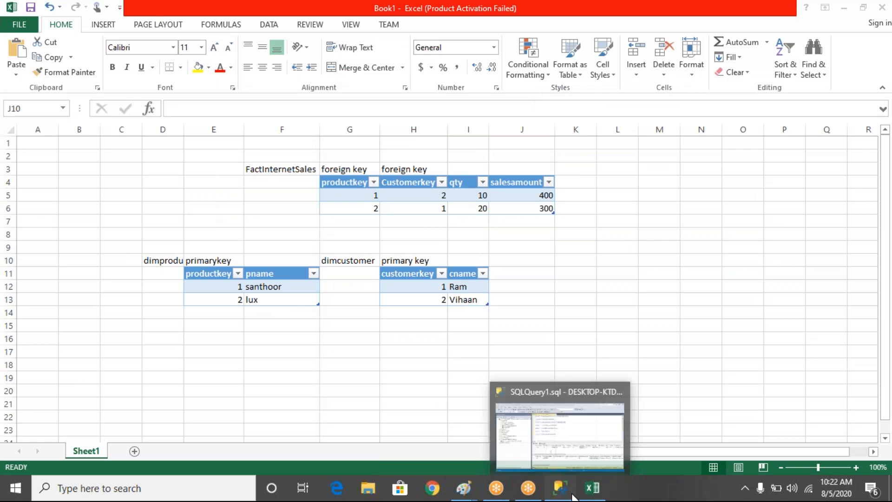
left_click(573, 495)
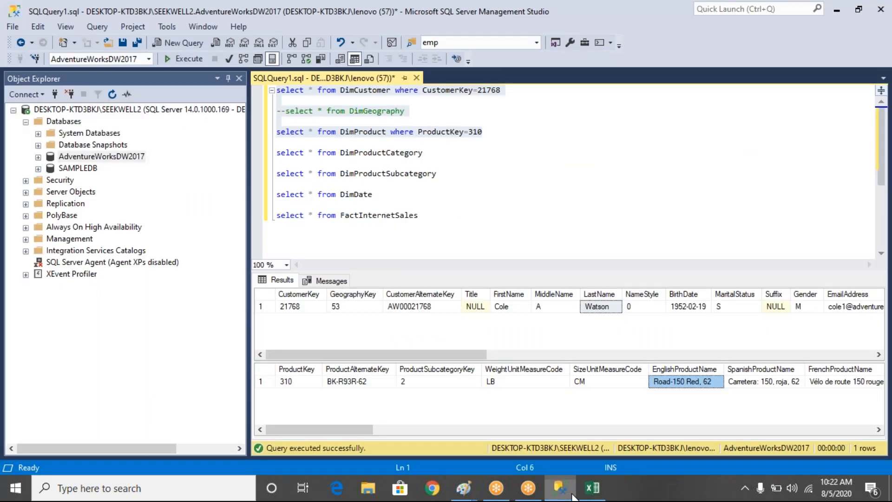
left_click(444, 227)
left_click_drag(444, 227, 277, 90)
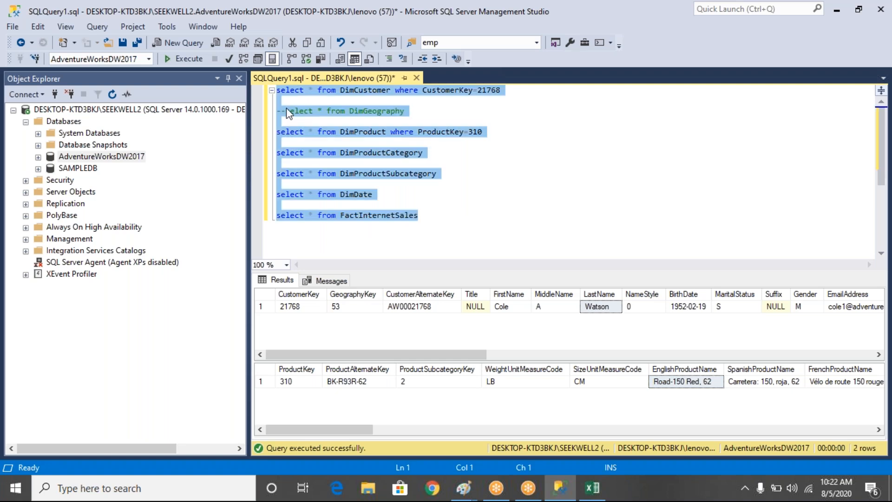
left_click(286, 108)
key("BackSpace")
key("BackSpace")
left_click_drag(425, 217, 276, 90)
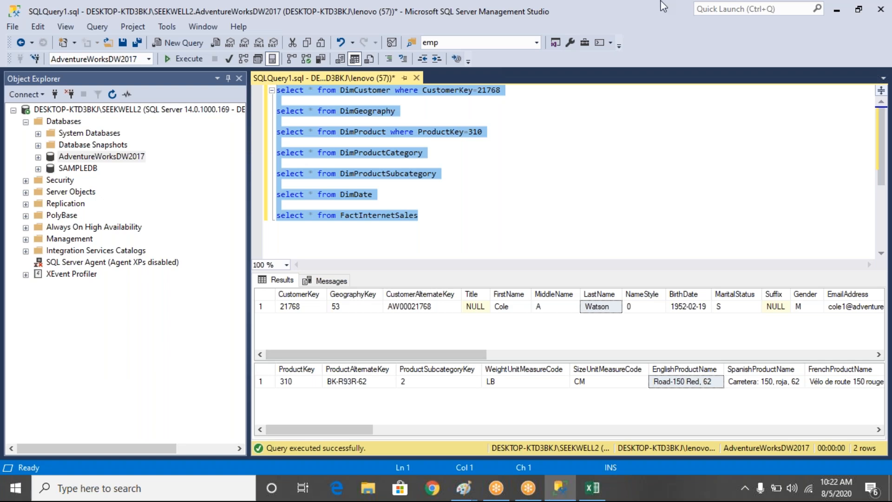
- Switch to the Paint window with the diagram linking the SQL Server database to Power BI Desktop
left_click(472, 495)
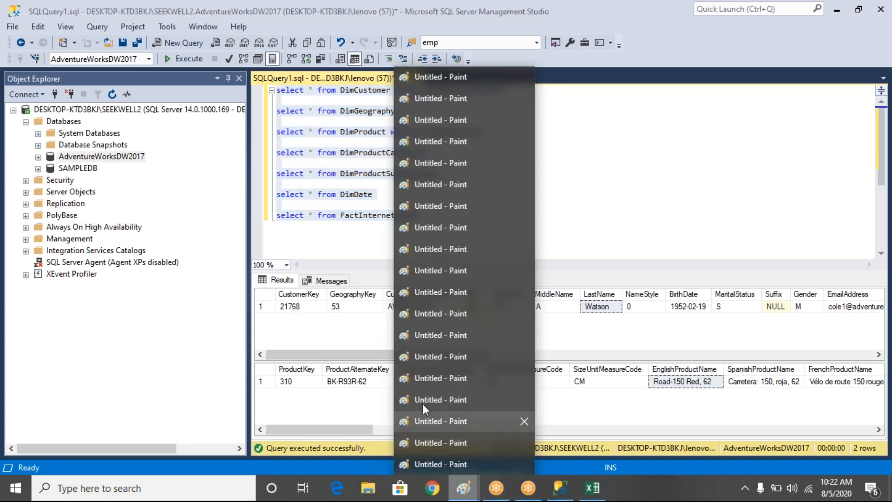
mouse_move(422, 401)
mouse_move(427, 368)
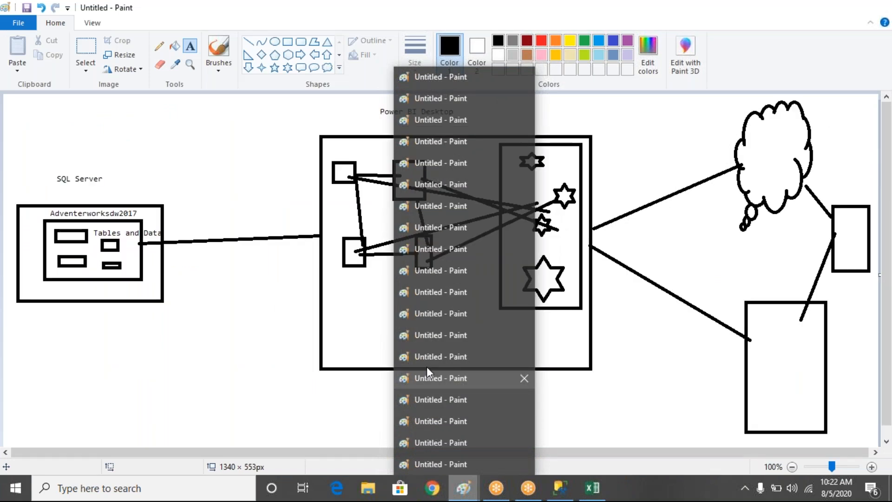
left_click(426, 368)
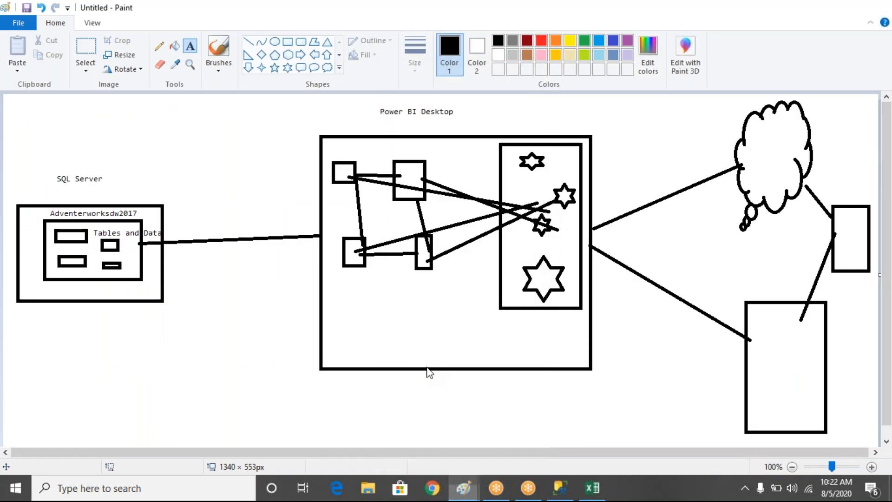
- Circle the Adventerworksdw2017 label, its tables and the Power BI Desktop title, and draw a pen line linking the SQL Server and Power BI boxes
left_click(469, 496)
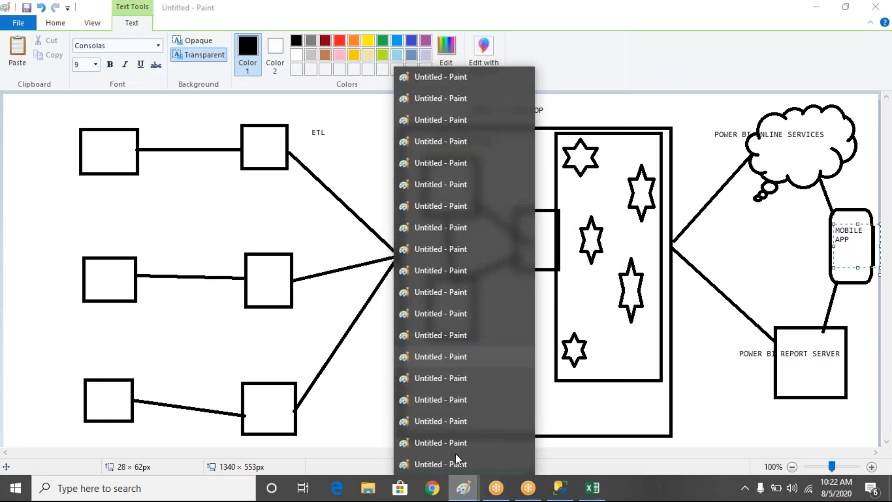
left_click(422, 372)
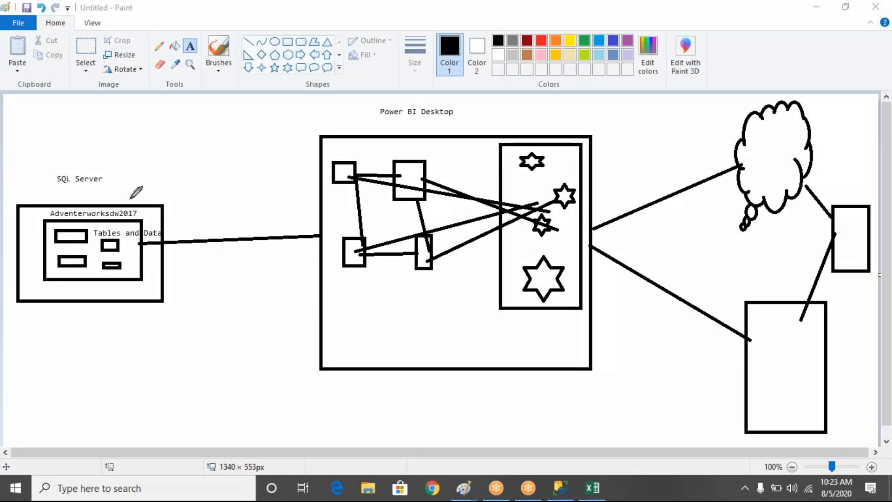
mouse_move(131, 198)
left_mouse_down()
mouse_move(40, 204)
mouse_move(100, 227)
mouse_move(130, 199)
mouse_move(90, 289)
mouse_move(133, 209)
mouse_move(108, 219)
left_mouse_up()
mouse_move(377, 131)
left_mouse_down()
mouse_move(430, 132)
mouse_move(374, 112)
mouse_move(390, 127)
left_mouse_up()
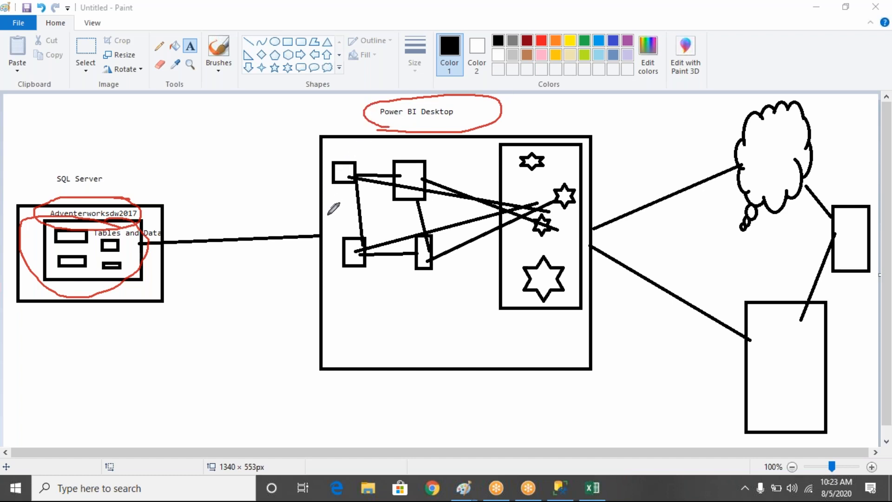
mouse_move(326, 215)
left_mouse_down()
mouse_move(243, 206)
mouse_move(174, 235)
left_mouse_up()
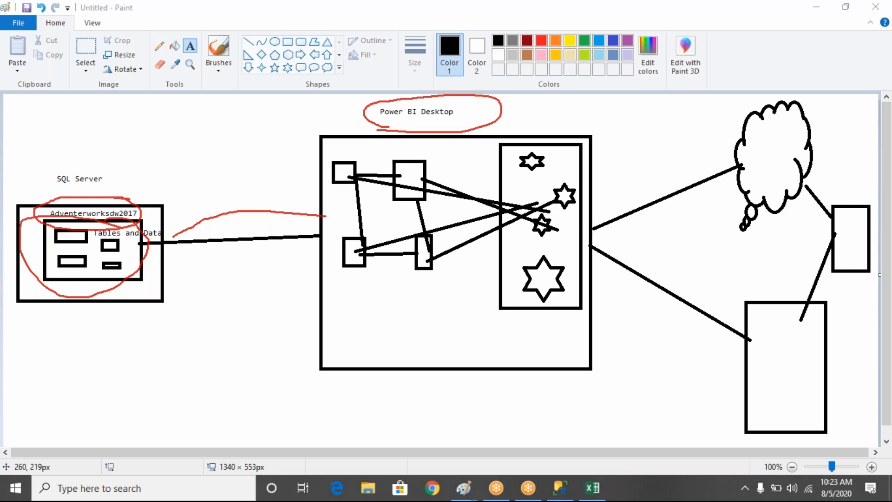
- Add the text label "servername,dbname, username,password" on two lines above the connector between the SQL Server and Power BI Desktop boxes
left_click(234, 271)
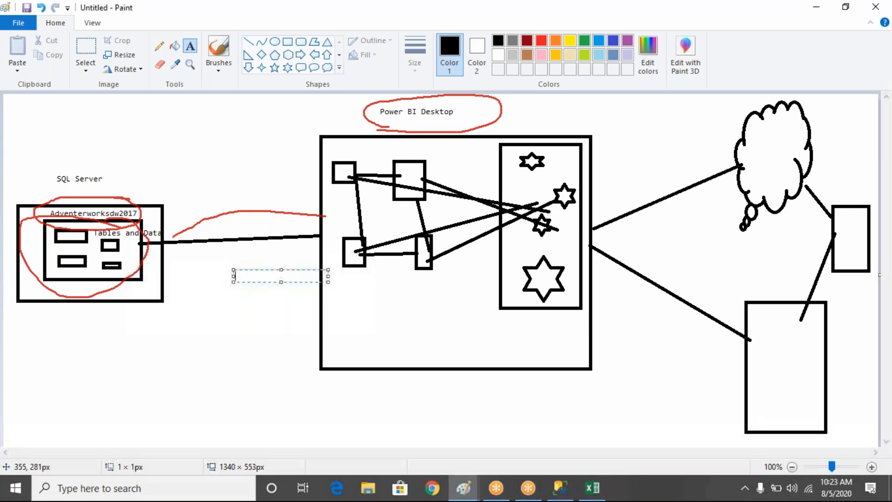
left_click_drag(182, 194, 276, 227)
type("servername,dbname,username,password")
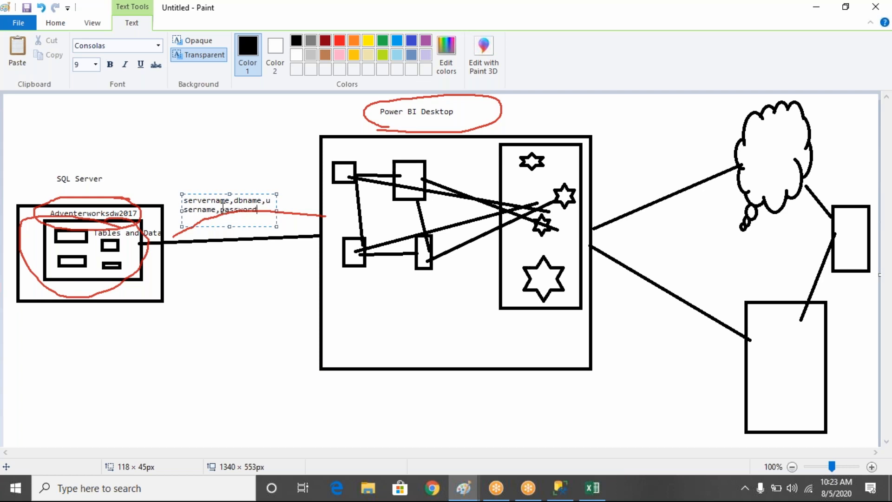
key("Return")
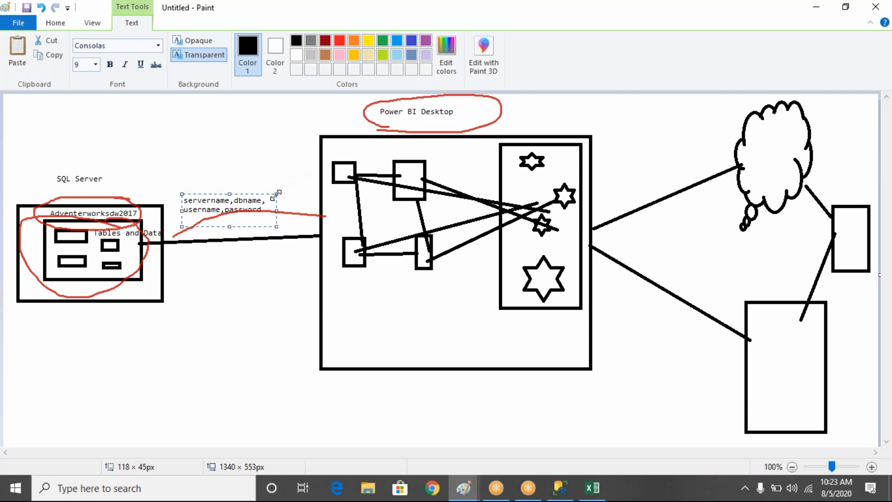
mouse_move(277, 224)
left_mouse_down()
mouse_move(273, 210)
mouse_move(288, 202)
mouse_move(303, 212)
mouse_move(300, 219)
mouse_move(273, 214)
left_mouse_up()
left_click(340, 348)
- Switch to SQL Server Management Studio, clear the pen annotations, and open the Connect to Server dialog to get the server name
left_click(559, 492)
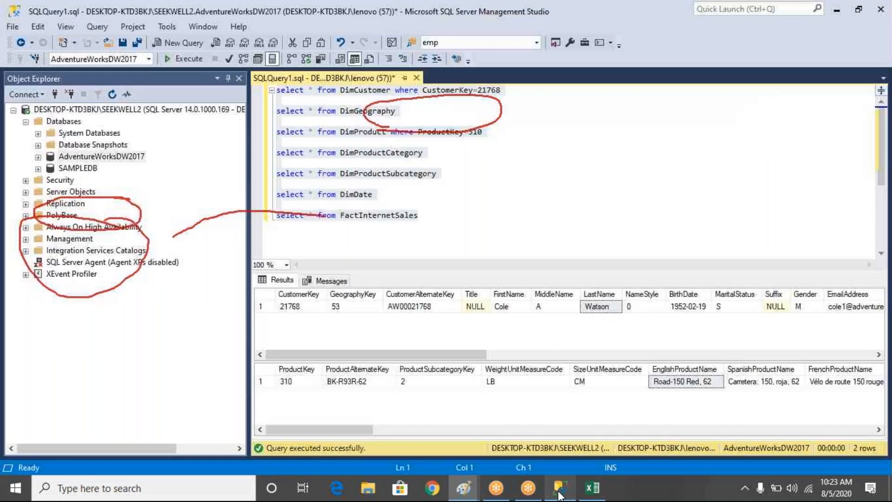
key("ctrl+a")
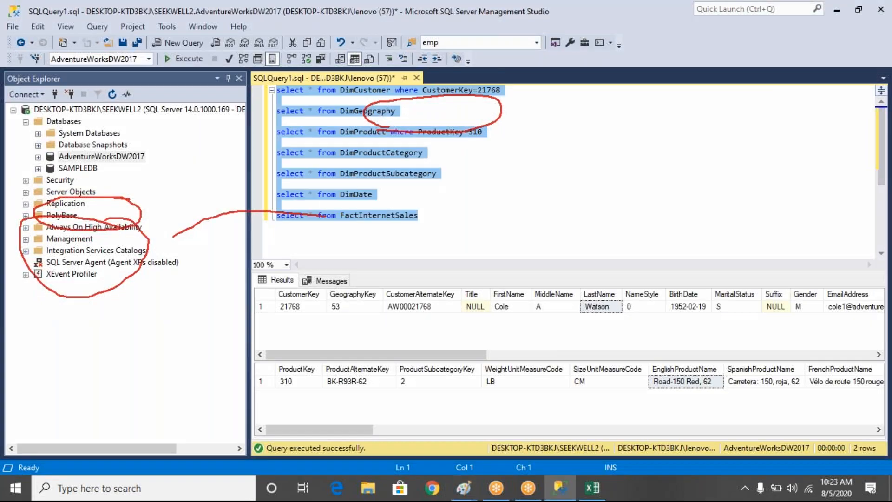
key("Escape")
left_click(55, 96)
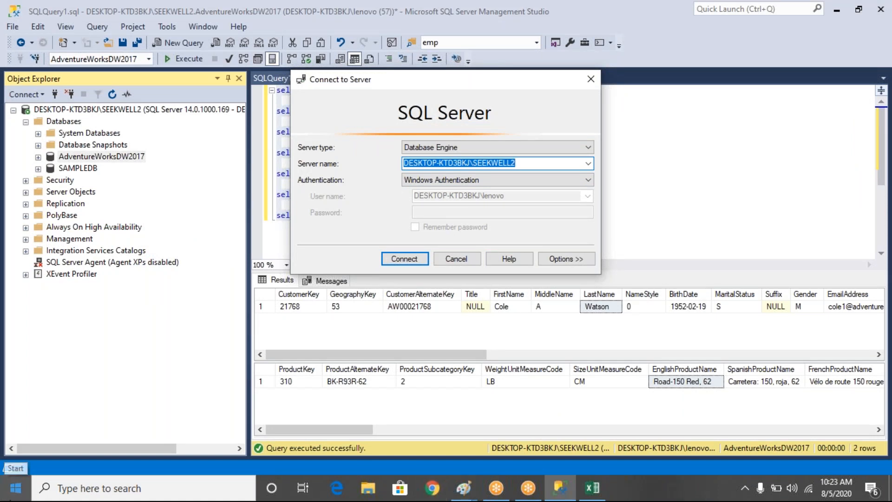
left_click(2, 497)
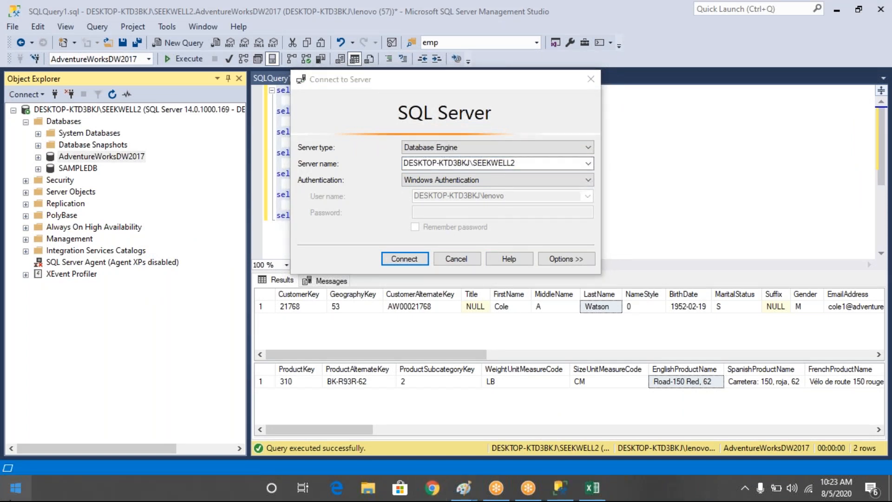
type("aug")
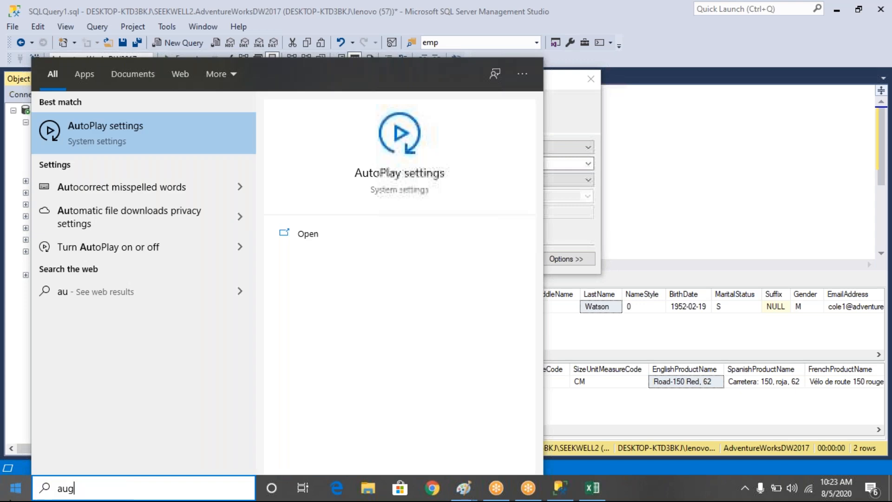
key("BackSpace")
key("BackSpace")
key("BackSpace")
type("msbino")
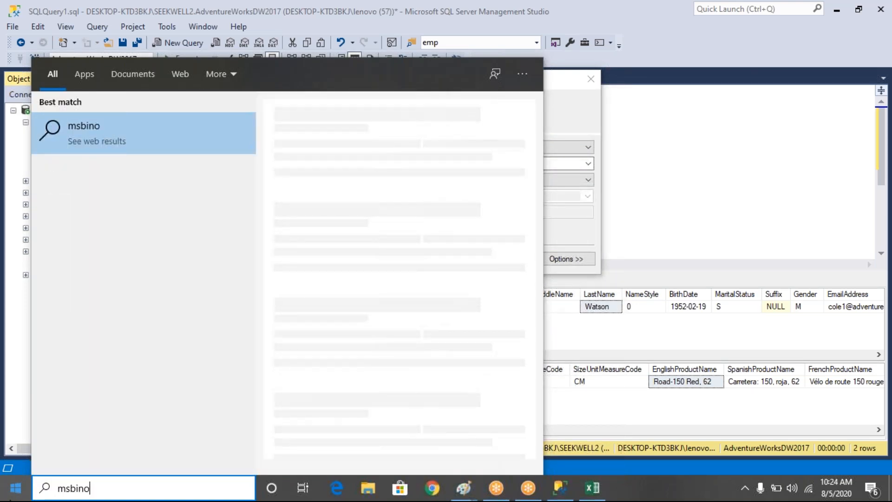
type("te")
- Open the MSBI Notes file from Local Disk (E:) in Notepad, close File Explorer, and maximize the notes window
left_click(369, 489)
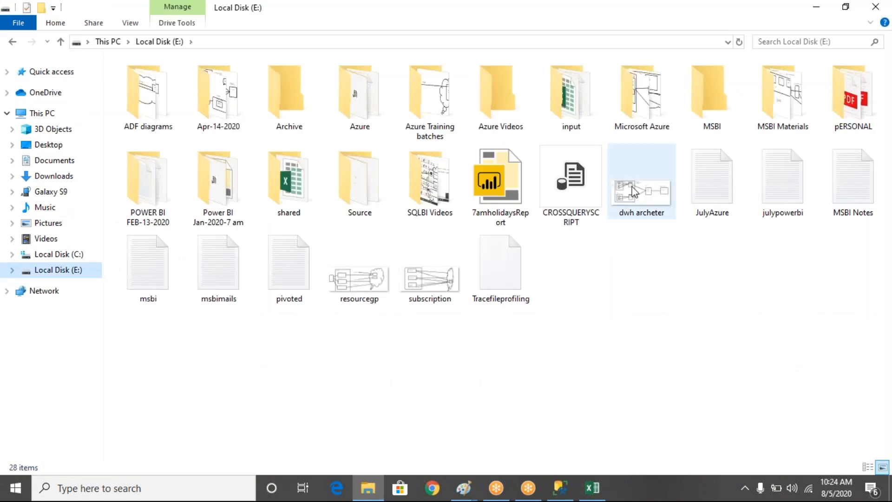
left_click(851, 182)
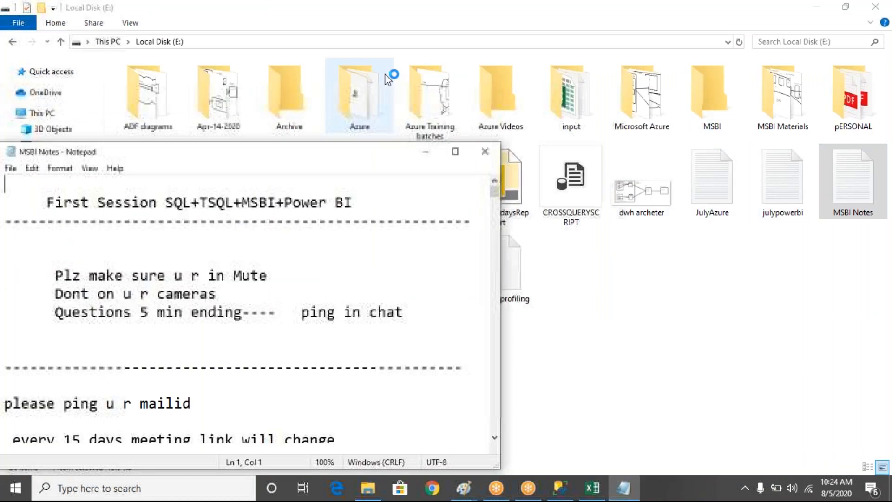
left_click(135, 105)
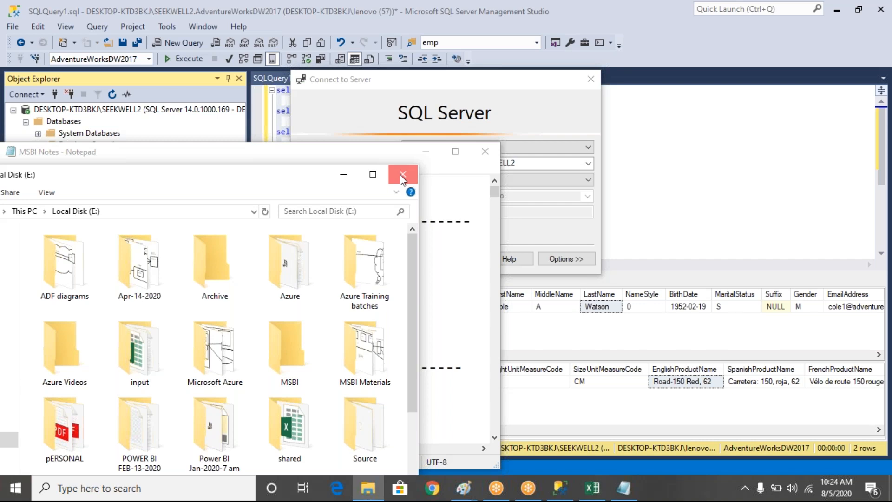
left_click(402, 177)
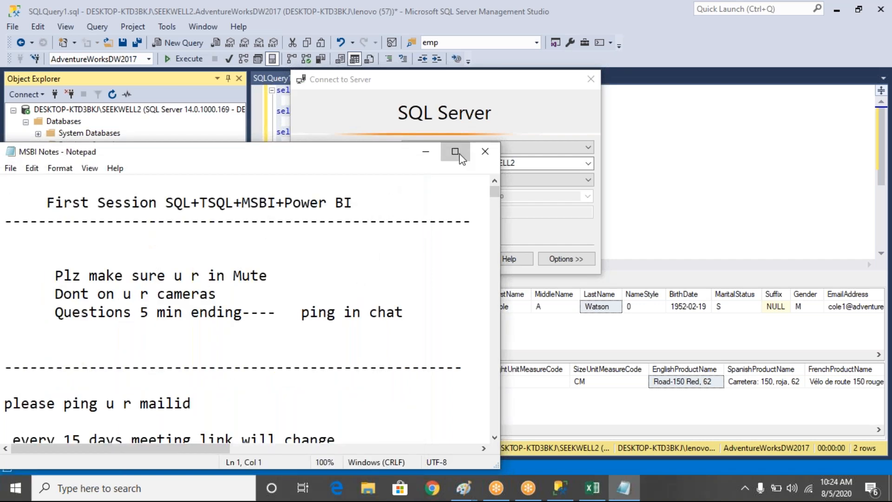
left_click(455, 152)
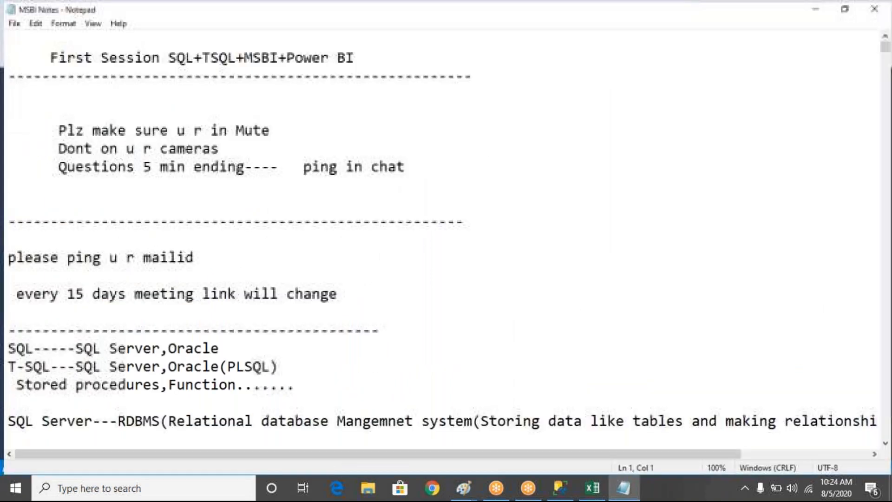
- Below the Power BI Desktop download link in the notes, add the line "Servername: DESKTOP-KTD3BKJ\SEEKWELL2"
left_click_drag(887, 45, 862, 383)
scroll(866, 387, "up", 5)
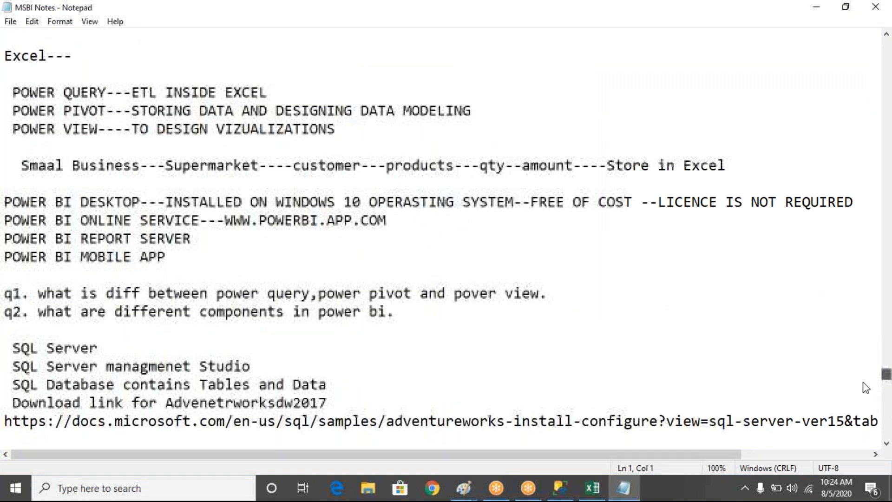
scroll(866, 388, "down", 6)
left_click(816, 351)
type("Servername:")
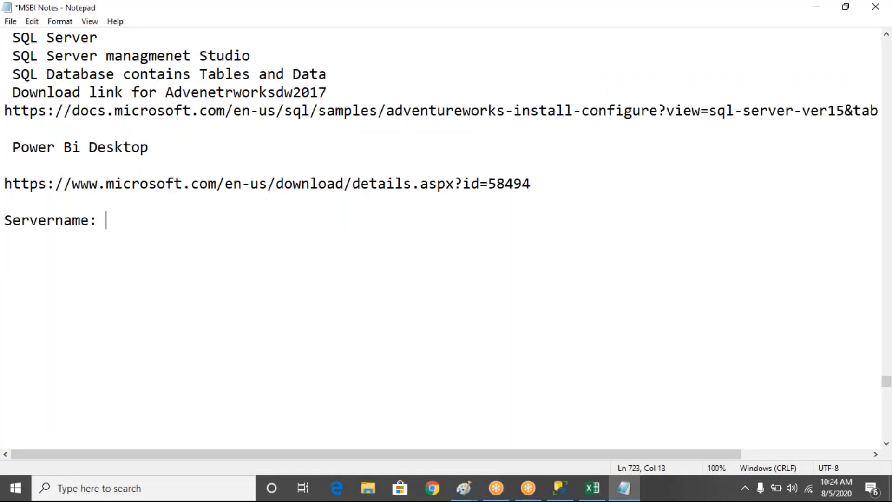
type("DESKTOP-KTD3BKJ\\SEEKWELL2")
key("Return")
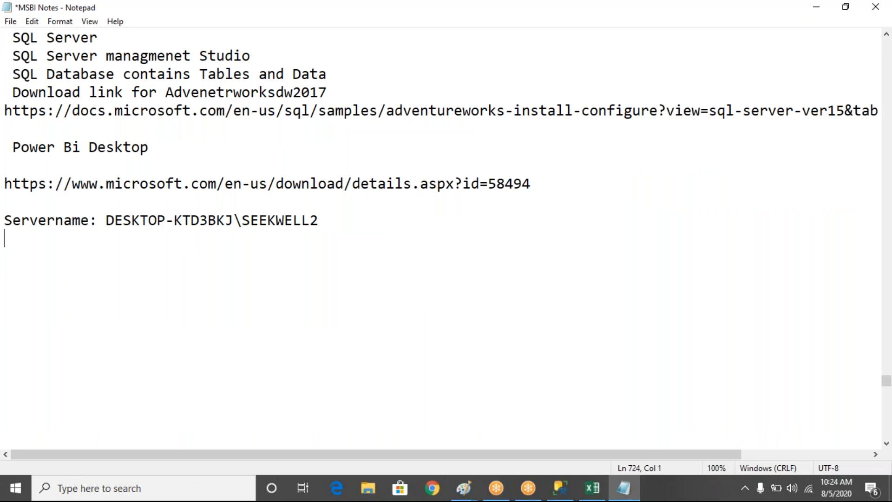
- Add the line "DatabaseName: Adventerworksdw2017" under the server name
type("DatabaseNam")
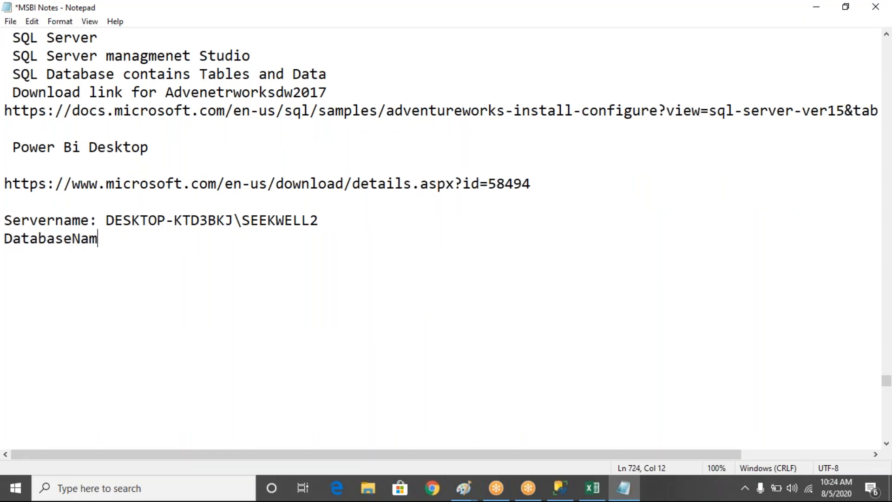
type("e: Adventerw")
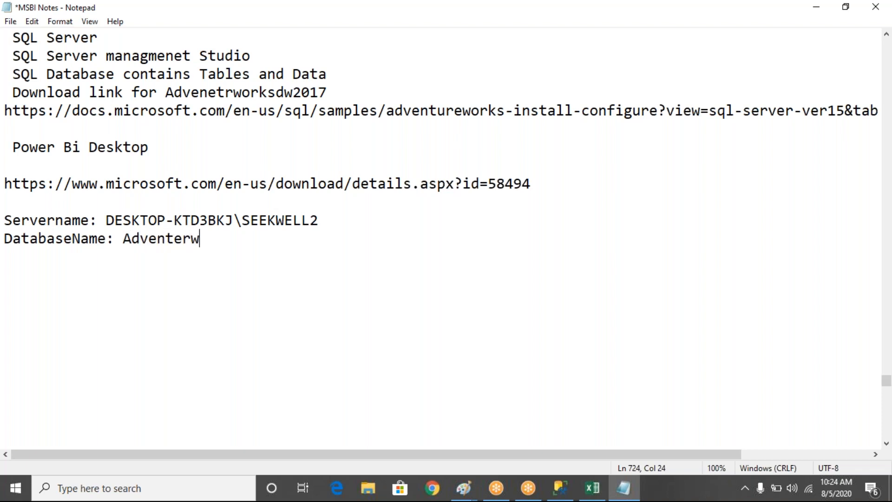
type("orksdw")
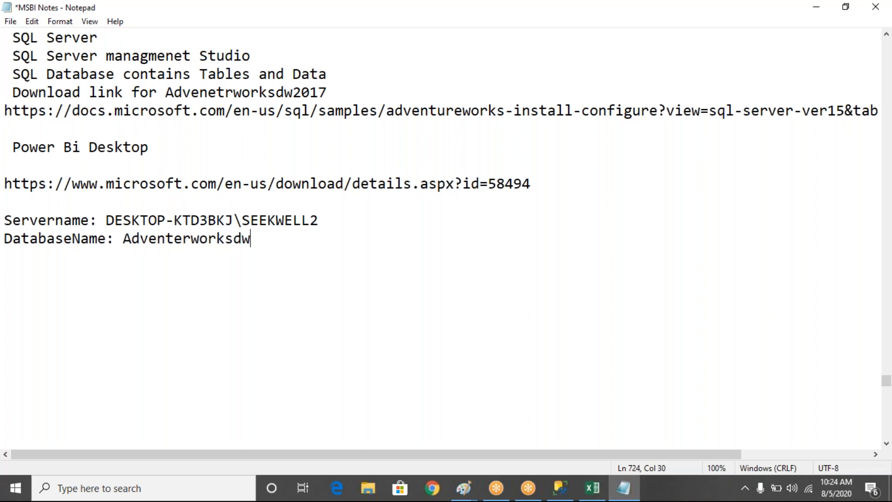
type("2017")
key("Return")
- Add empty "Username:" and "Password:" lines under the database name, and highlight the four connection detail lines
type("Username")
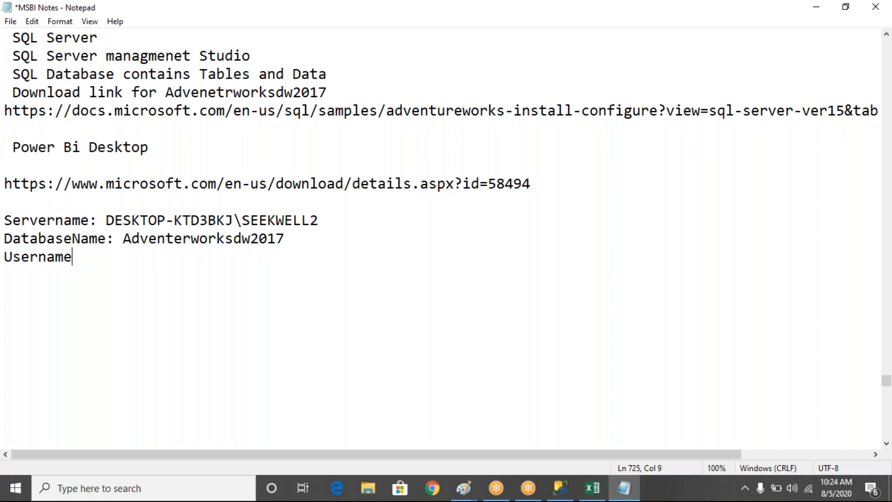
key("Return")
type("Password:")
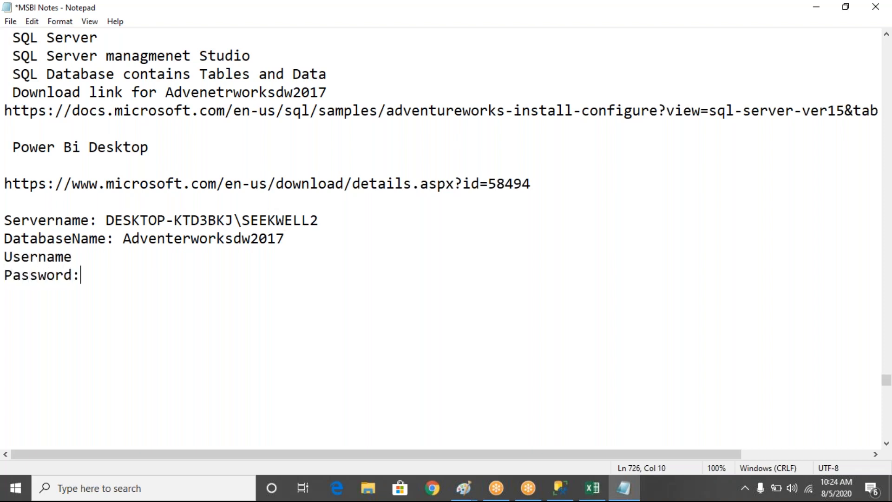
key("Up")
type(":")
left_click(386, 372)
left_click_drag(5, 220, 93, 293)
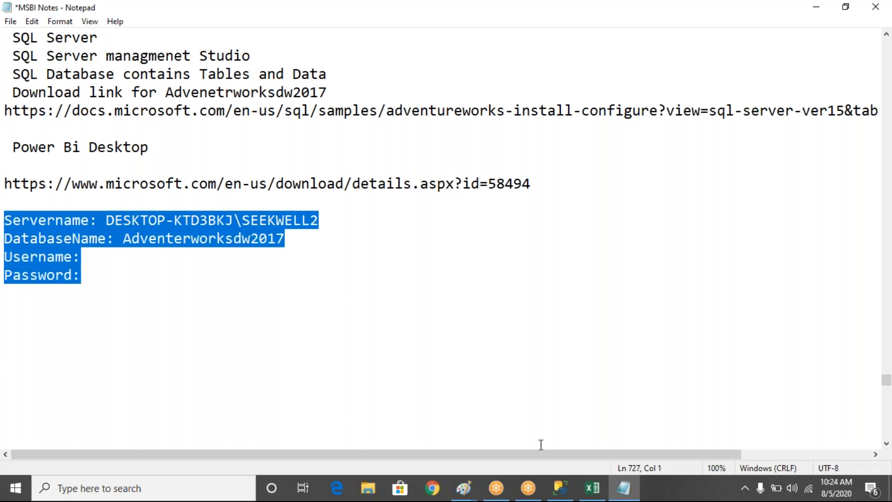
- Cancel the Connect to Server dialog in SQL Server Management Studio and copy its selected queries into the Notepad notes below the connection details
left_click(559, 487)
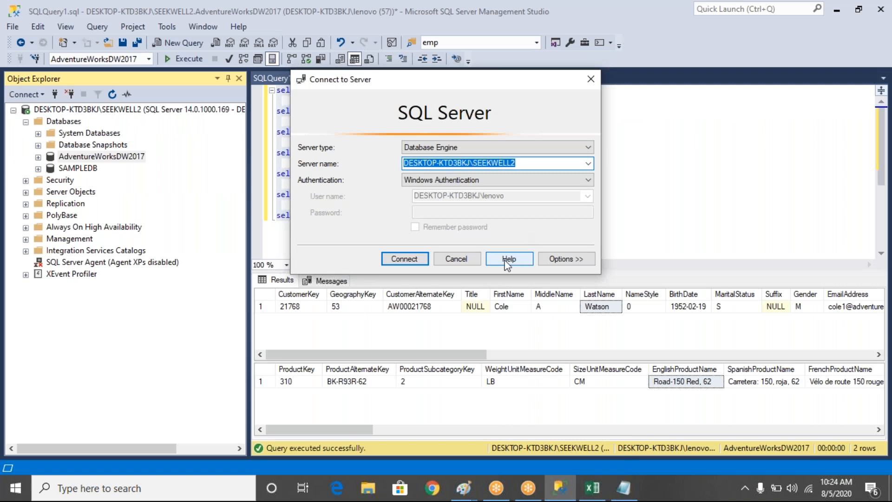
left_click(467, 260)
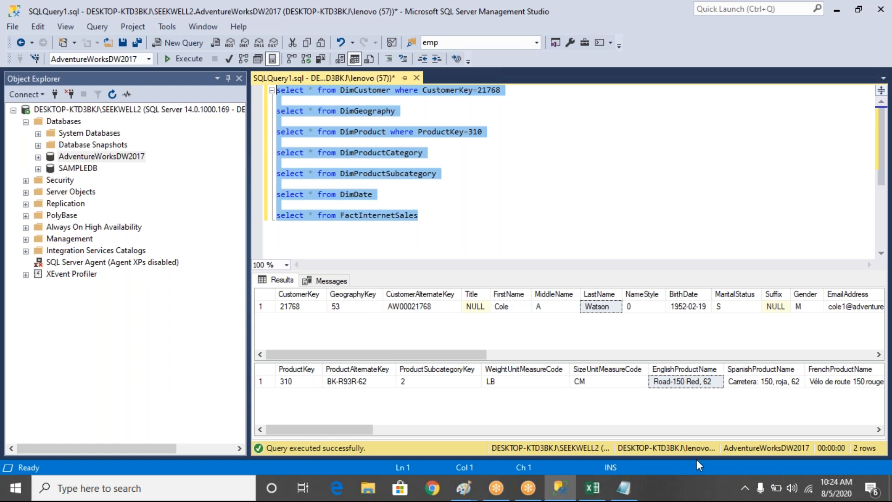
key("alt+Tab")
left_click(28, 303)
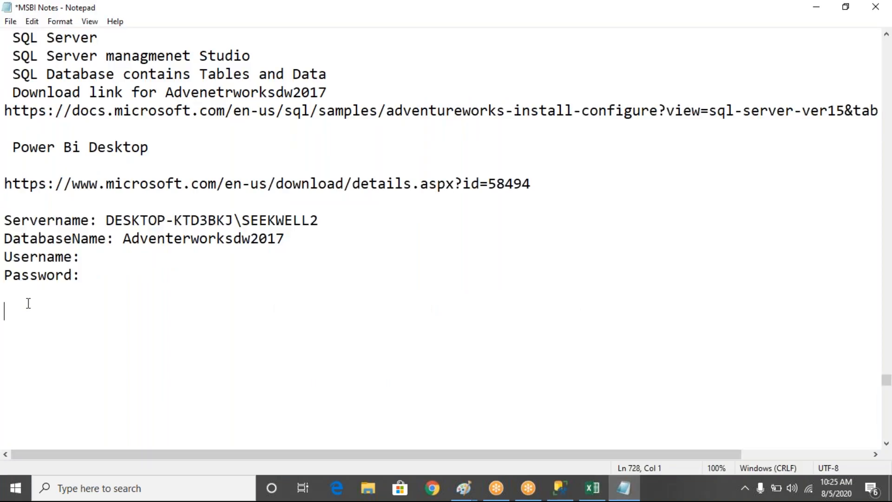
key("ctrl+v")
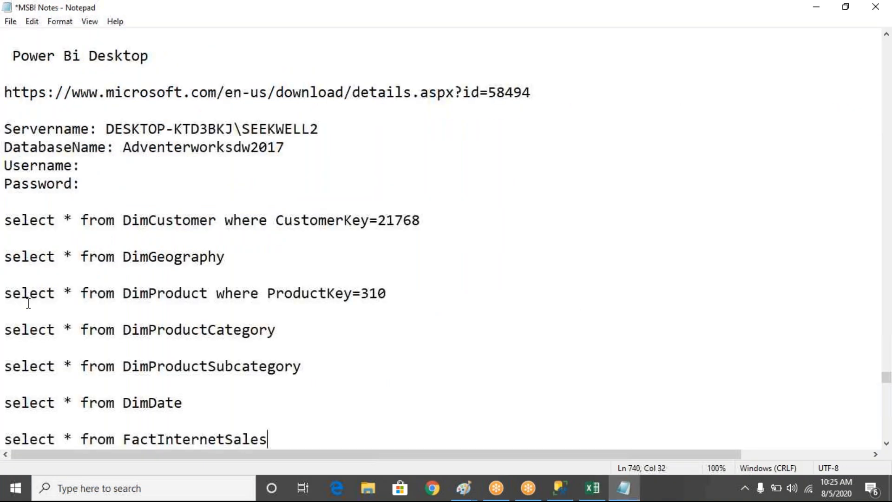
- Search Windows for "power" and launch Power BI Desktop
left_click(17, 489)
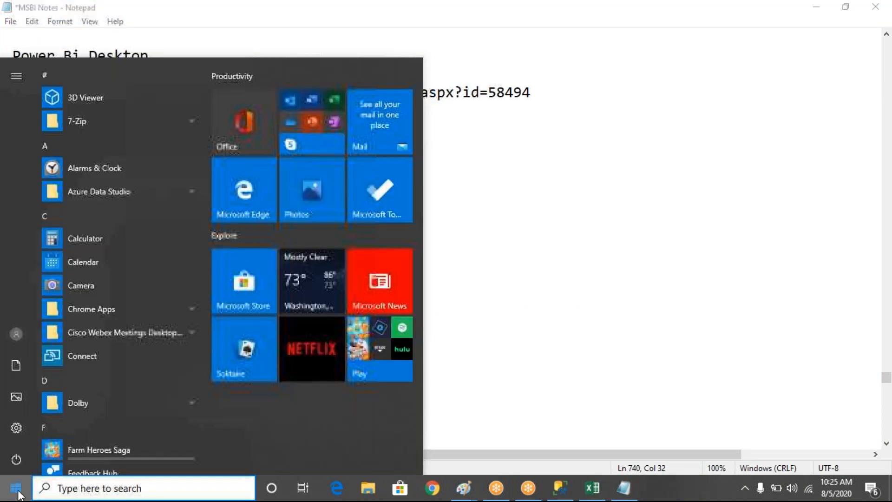
type("power")
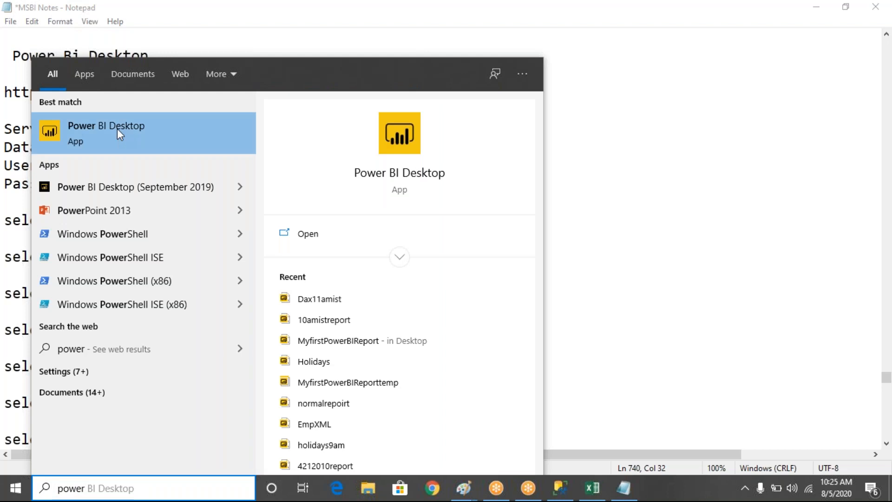
left_click(117, 129)
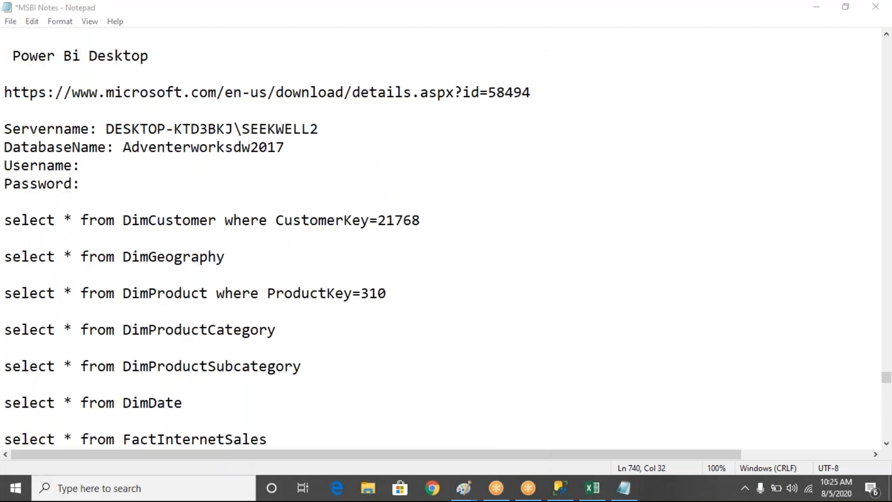
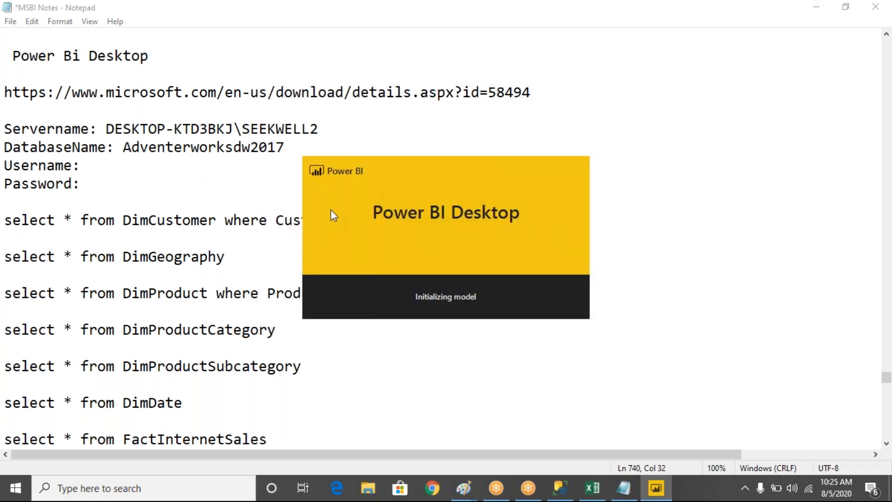
- Add a long dashed separator line and several blank lines below the FactInternetSales query in the Notepad notes
left_click(279, 445)
key("Return")
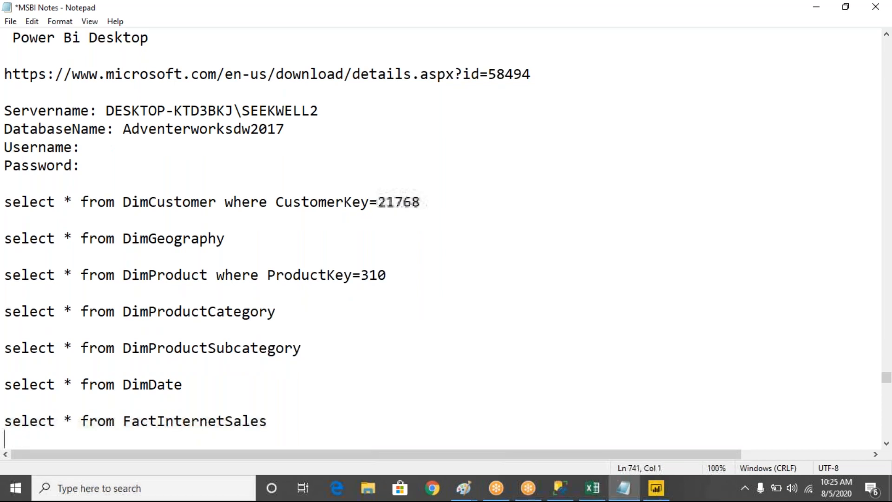
key("Return")
type("----------------------------------------------------------------------------")
key("Return")
key("Return")
key("Return")
key("Return")
key("Return")
key("Return")
key("Up")
key("Up")
key("Up")
key("Up")
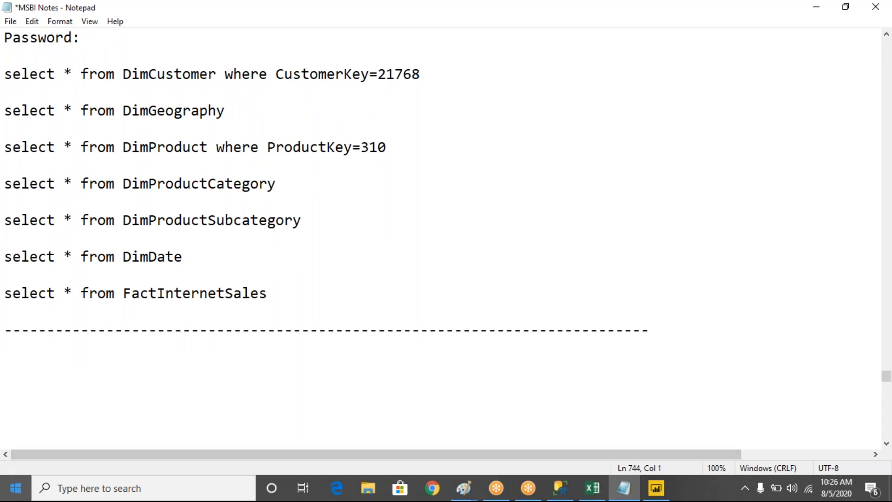
- Open a maximized blank Paint canvas and draw four rectangles of about 200 × 100 px arranged in a diamond layout
left_click(15, 488)
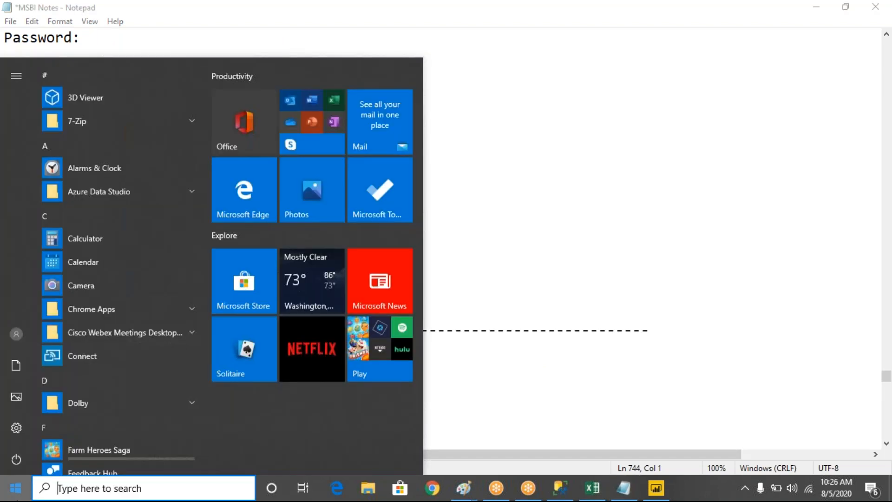
left_click(16, 490)
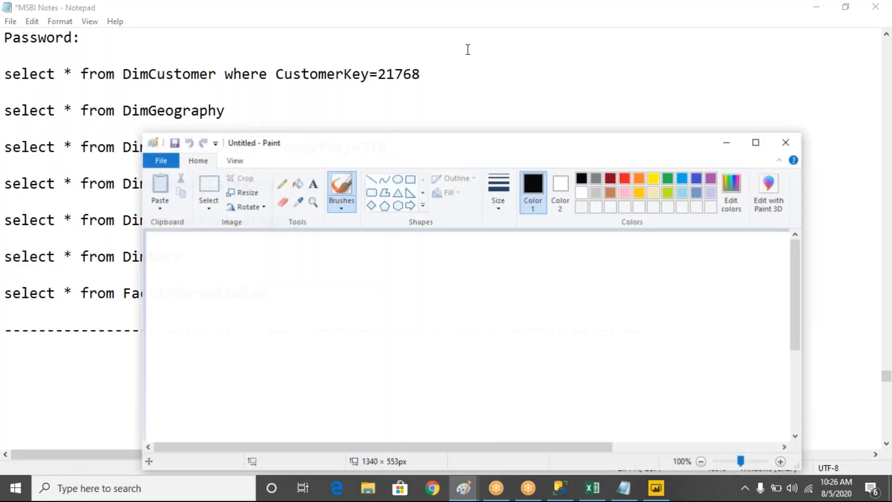
double_click(471, 143)
left_click(288, 42)
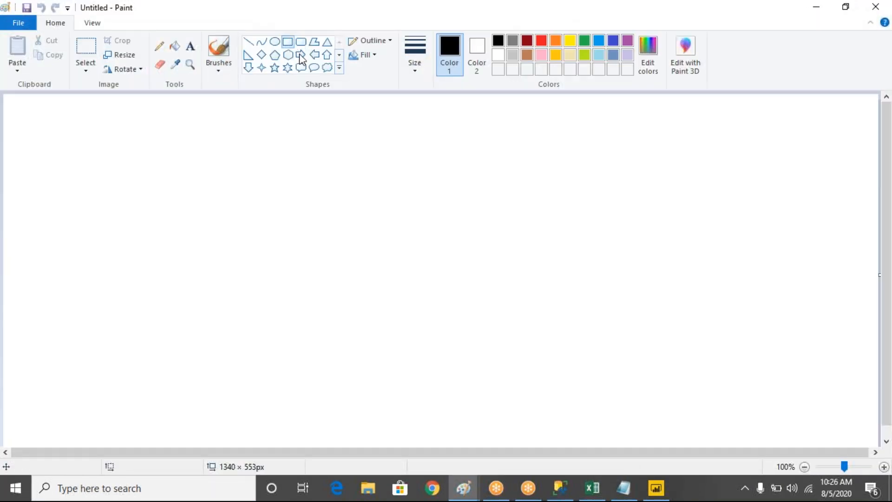
left_click_drag(335, 138, 463, 207)
left_click_drag(550, 259, 689, 322)
left_click_drag(330, 370, 470, 435)
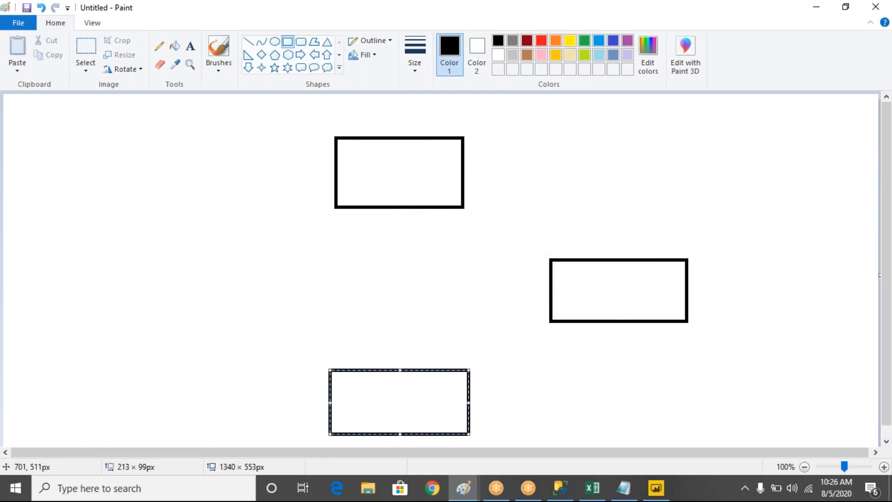
left_click_drag(150, 244, 283, 310)
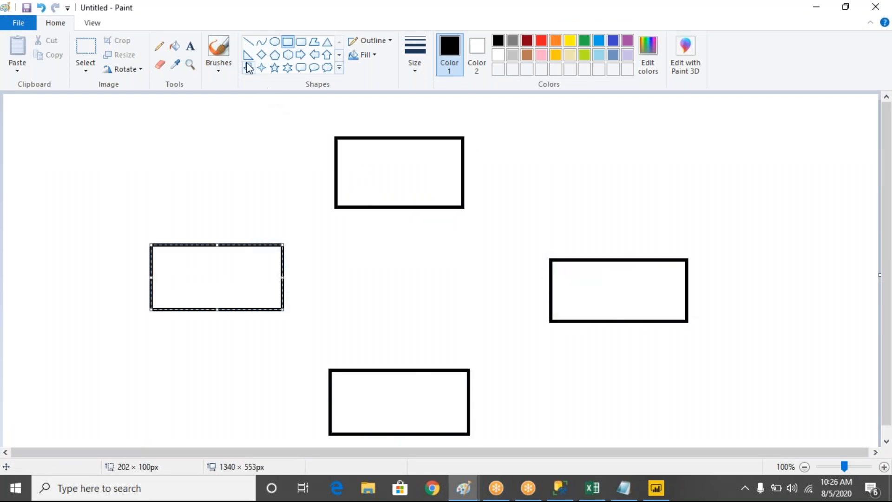
- Label the uppermost rectangle "Data Discovery" and the rightmost rectangle "Data Modeling"
left_click(249, 42)
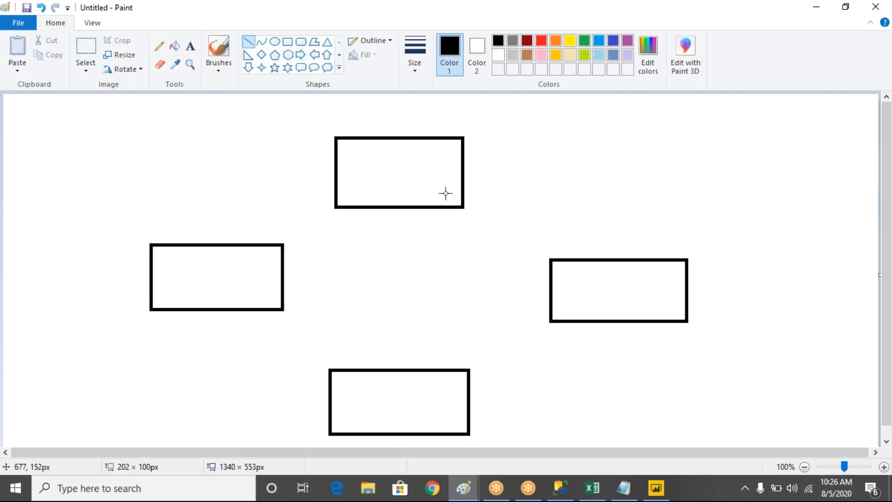
left_click(190, 46)
left_click_drag(359, 161, 453, 179)
type("Dat")
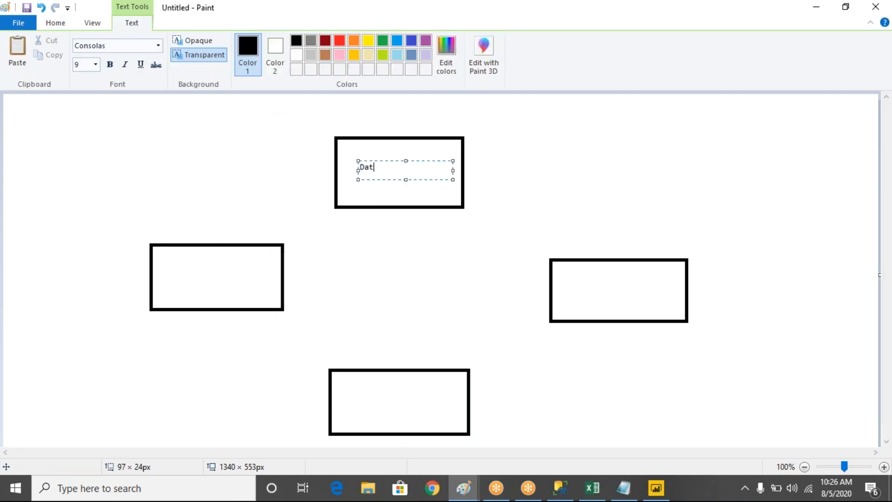
type("a Discovery")
left_click_drag(566, 274, 652, 308)
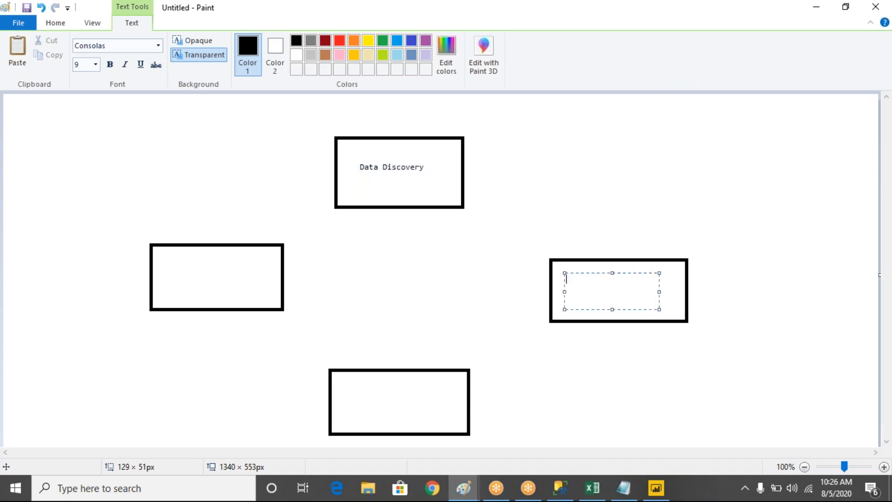
type("Data Modeling")
- Label the lowest rectangle "Data Vizualization" and the leftmost rectangle "Data Sharing"
left_click_drag(360, 389, 453, 422)
type("Data")
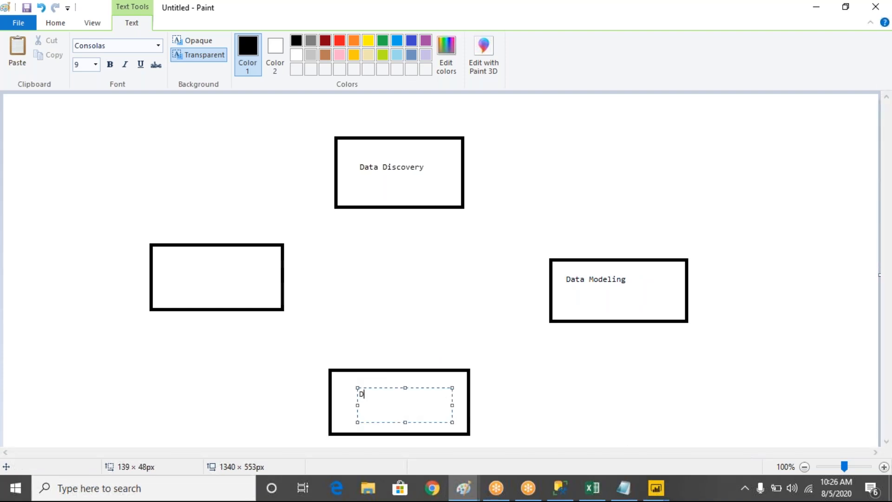
type(" Vizualization")
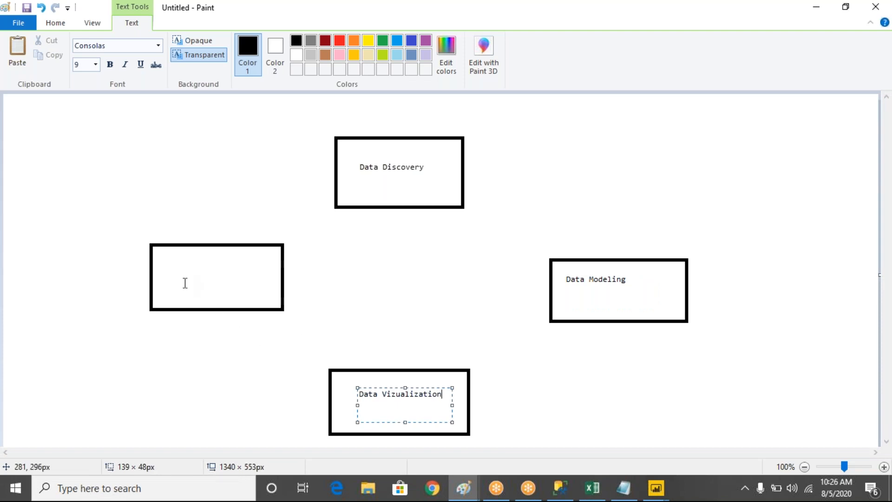
left_click_drag(170, 264, 267, 295)
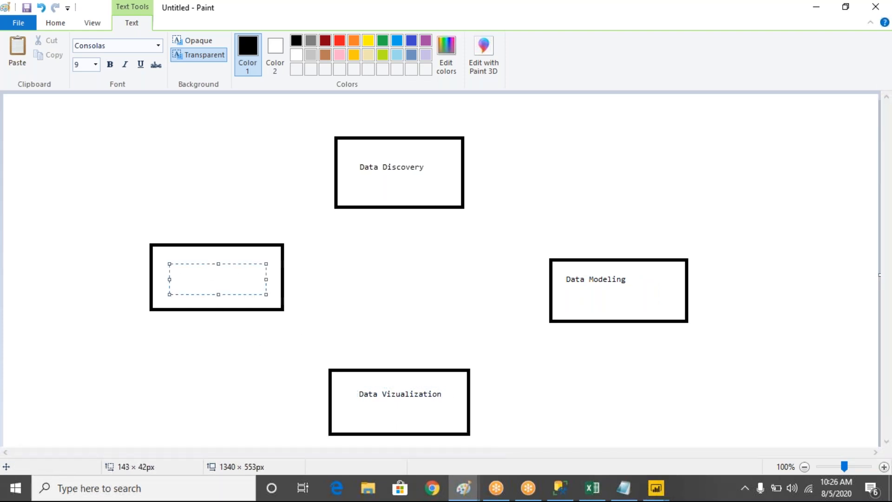
type("Data Shar")
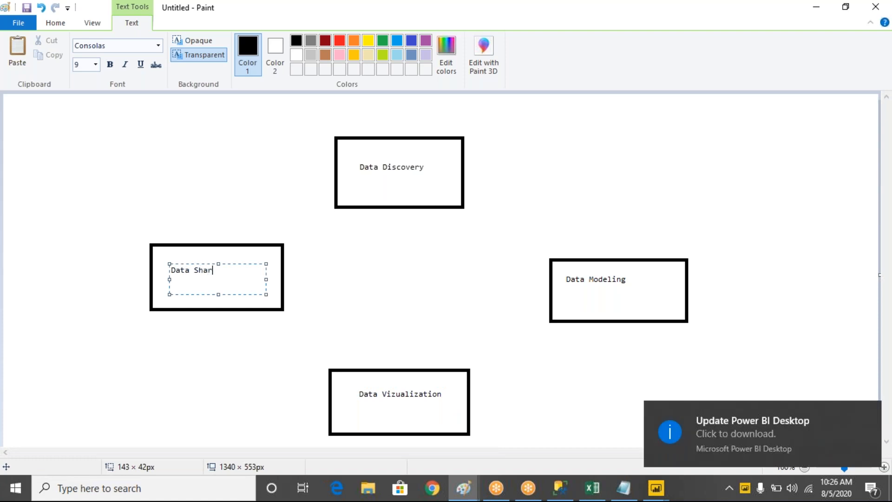
type("ing")
left_click(369, 279)
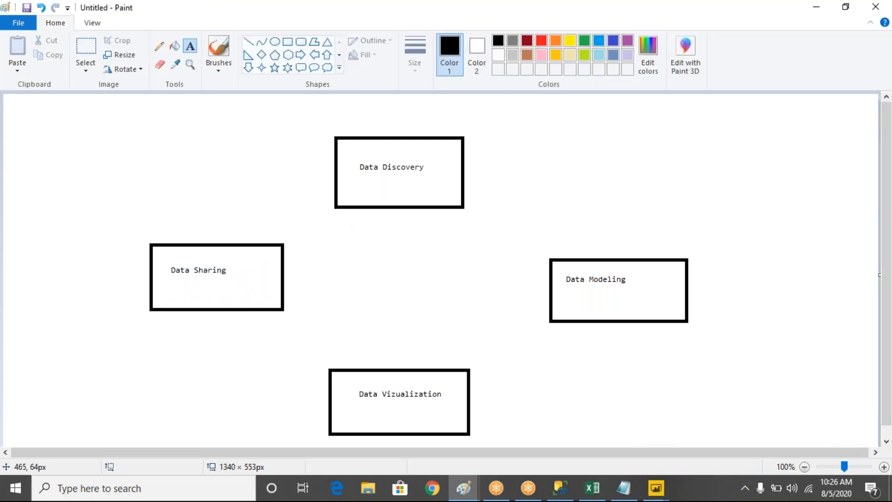
- Connect the neighbouring corners of the four rectangles with straight lines to form a closed cycle
left_click(252, 43)
left_click_drag(463, 207, 550, 260)
mouse_move(551, 321)
left_mouse_down()
mouse_move(472, 358)
mouse_move(469, 371)
left_mouse_up()
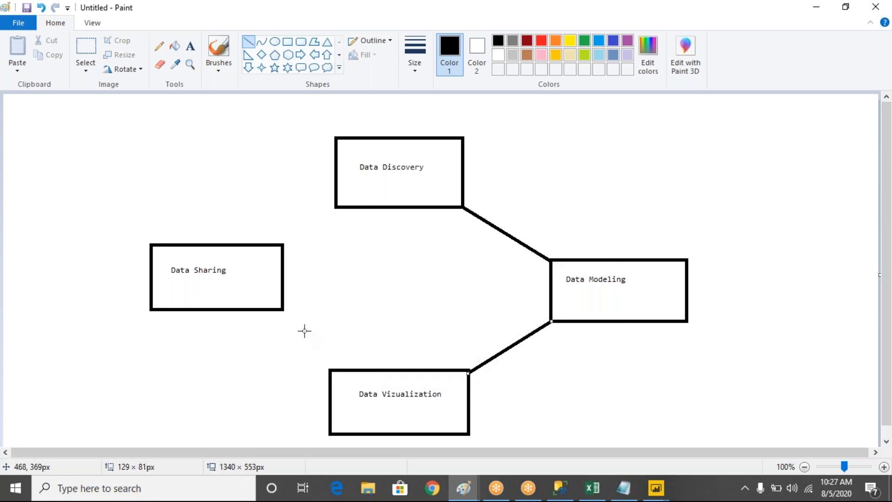
left_click(289, 317)
left_click_drag(282, 312, 331, 371)
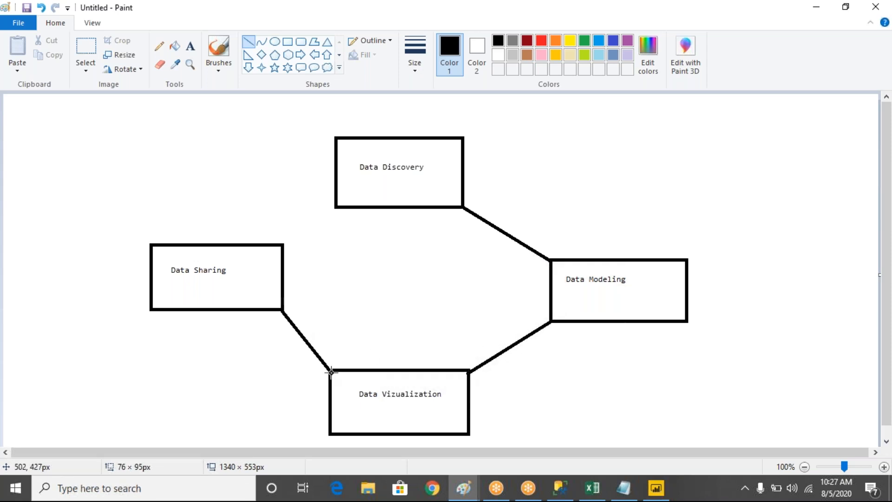
left_click_drag(282, 245, 333, 210)
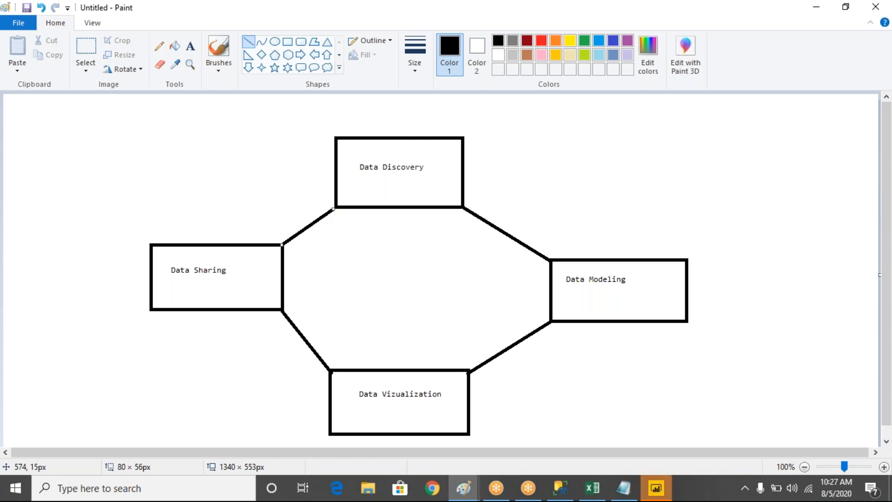
left_click(190, 46)
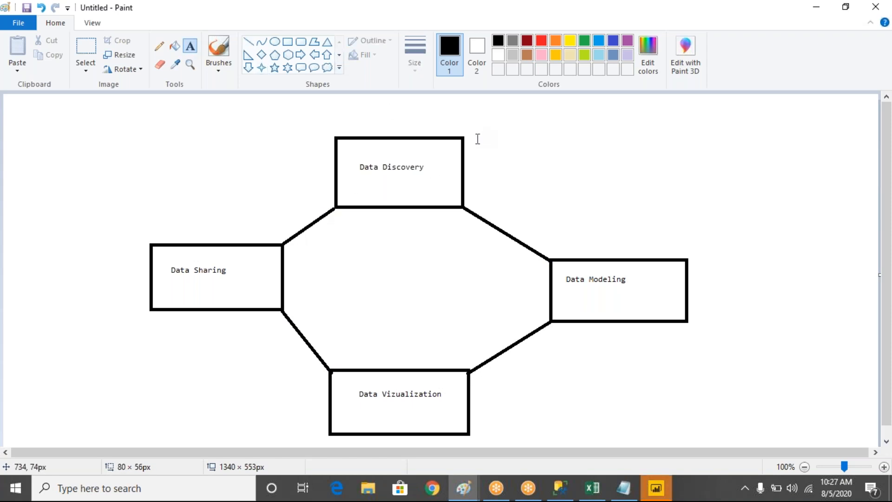
- Switch to the Notepad notes and add the heading "Life cycle of power bi" below the dashed separator
left_click(621, 493)
type("Life cys")
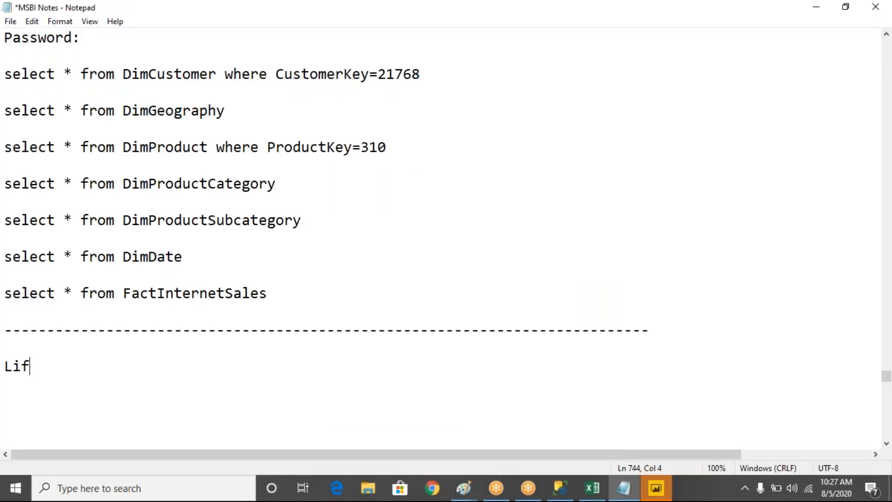
key("BackSpace")
type("cle of power bi")
key("Return")
key("Return")
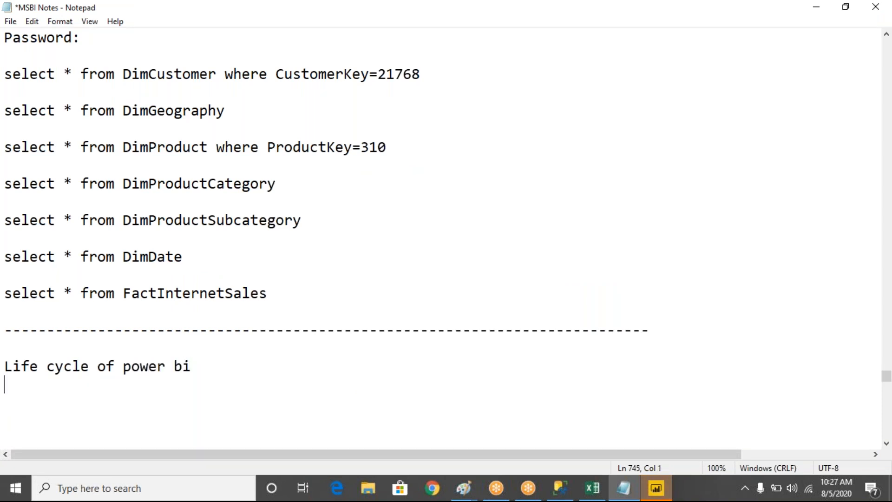
- List Data Discovery, Data Modeling, Data Visualization and Data Sharing on separate lines under the life cycle heading
type("Data Discovery")
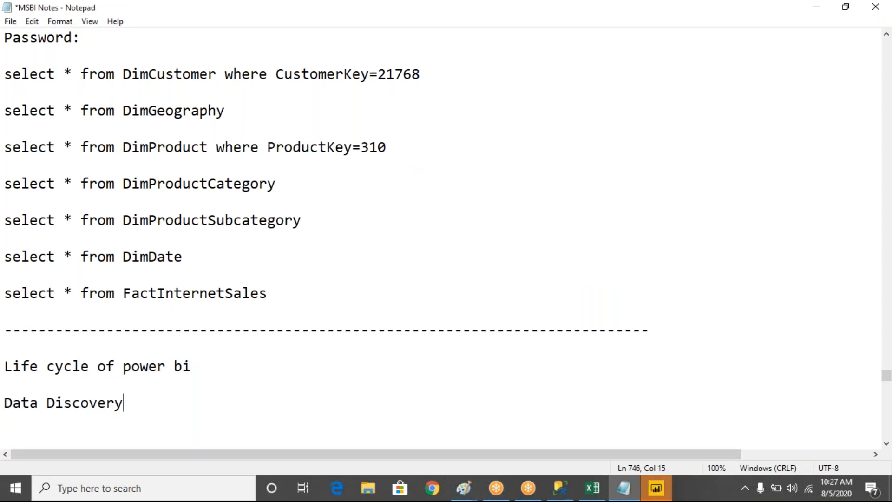
key("Return")
type("Data Modeling")
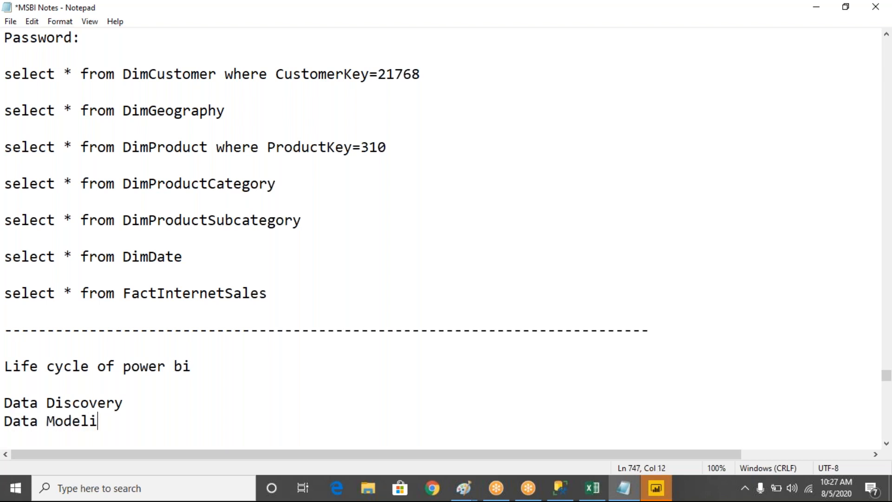
key("Return")
type("Dataq")
key("BackSpace")
key("BackSpace")
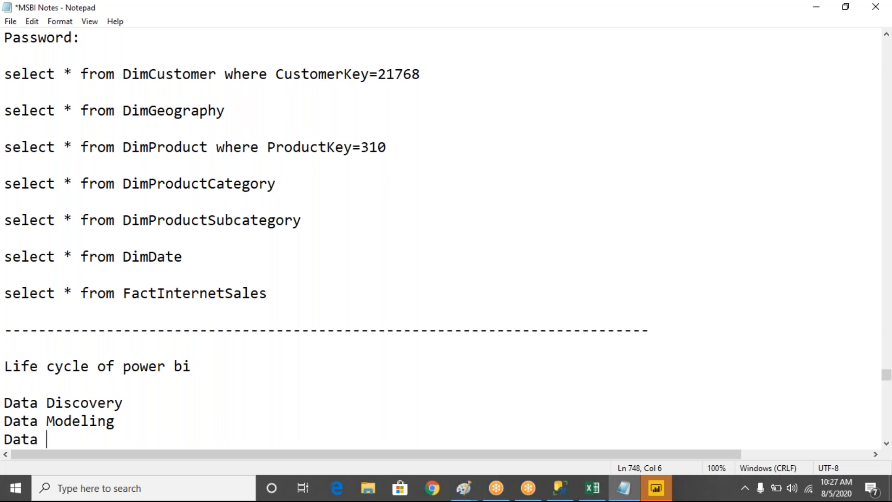
type("Visualization")
key("Return")
type("Data ")
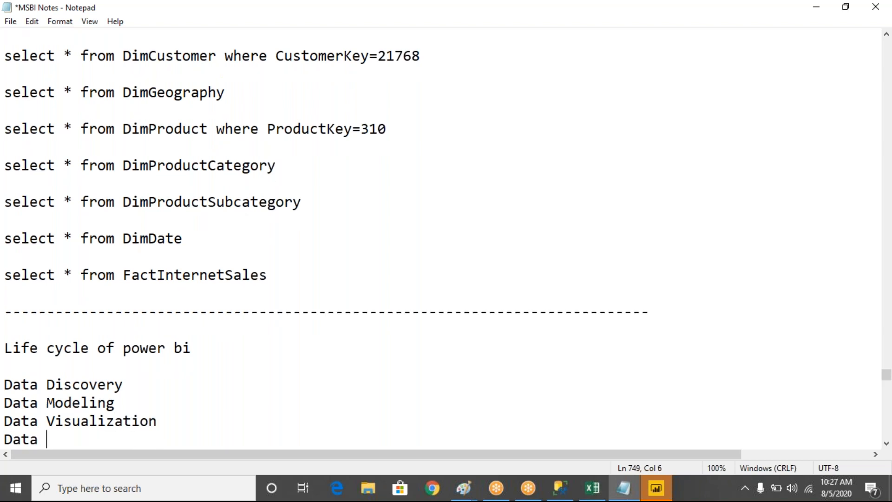
type("Sharing")
- Insert a dashed line below "Data Discovery" followed by several blank lines before "Data Modeling"
key("Up")
key("Up")
key("Up")
key("Right")
key("Right")
key("Return")
type("--")
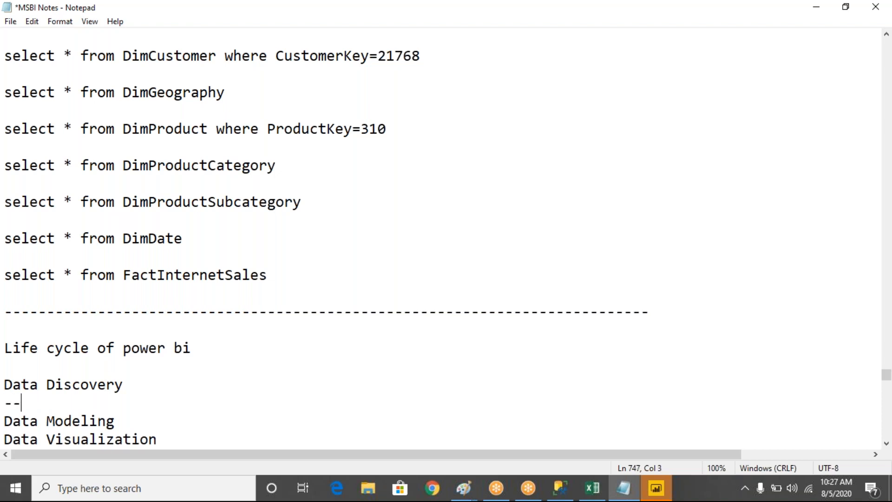
type("----------------------------------")
key("Return")
key("Return")
key("Return")
key("Return")
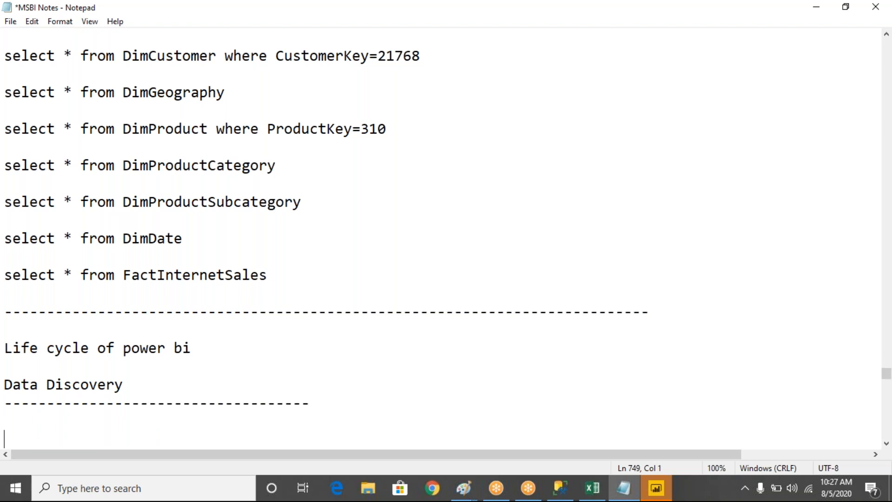
key("Return")
key("Return")
key("Return")
- Write "Identifying Data Source" below the Data Discovery dashes, and show the queries in SQL Server Management Studio before returning to the notes
key("Up")
key("Up")
key("Up")
key("Up")
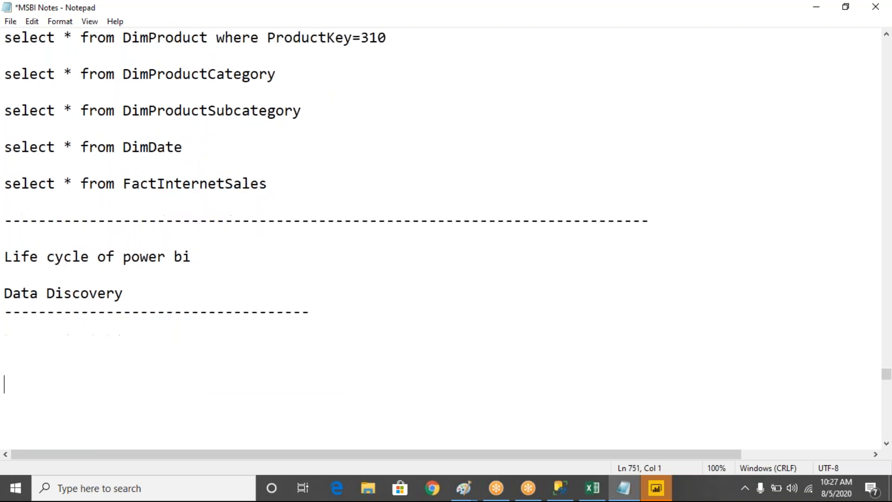
key("Down")
key("Down")
key("Down")
key("Down")
key("Down")
key("Down")
key("Down")
key("Down")
key("Down")
key("Up")
key("Up")
key("Up")
key("Up")
key("Up")
key("Up")
key("Up")
key("Up")
key("Up")
key("Up")
key("Up")
key("Up")
key("Up")
key("Up")
key("Up")
key("Up")
key("Up")
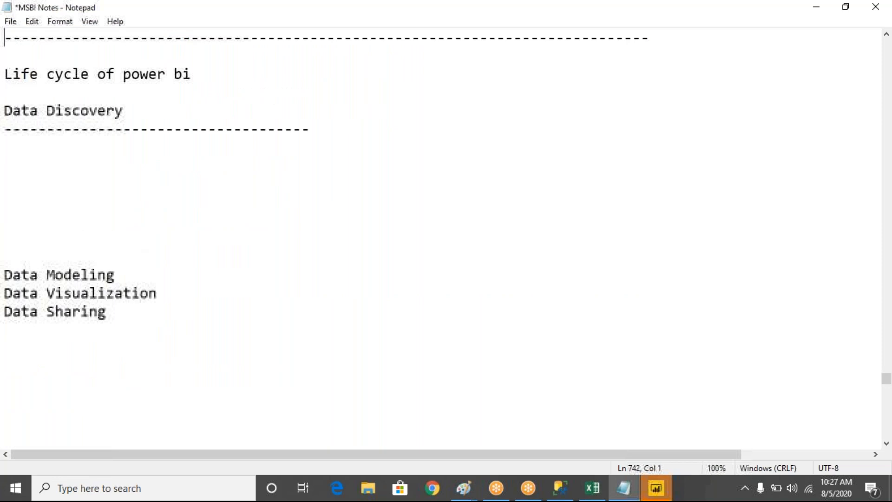
key("Up")
key("Up")
key("Down")
key("Down")
key("Down")
key("Down")
key("Down")
key("Down")
key("Down")
key("Down")
type("Identifying Data Source")
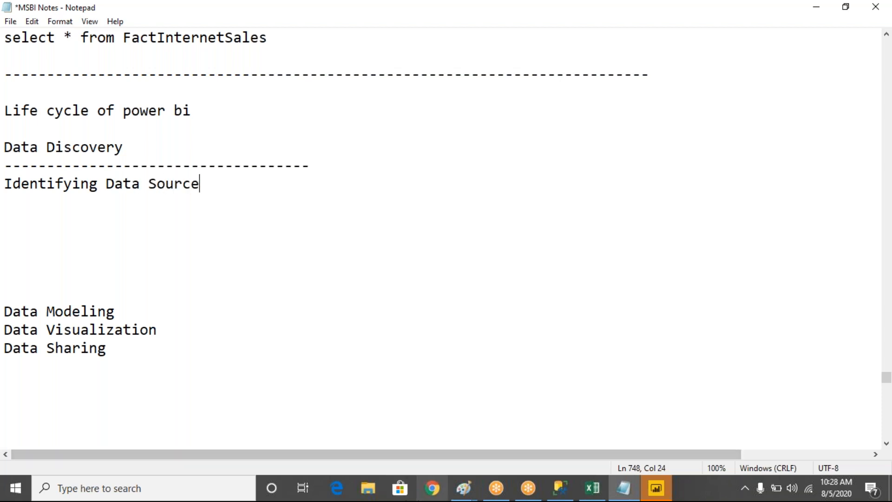
left_click(562, 491)
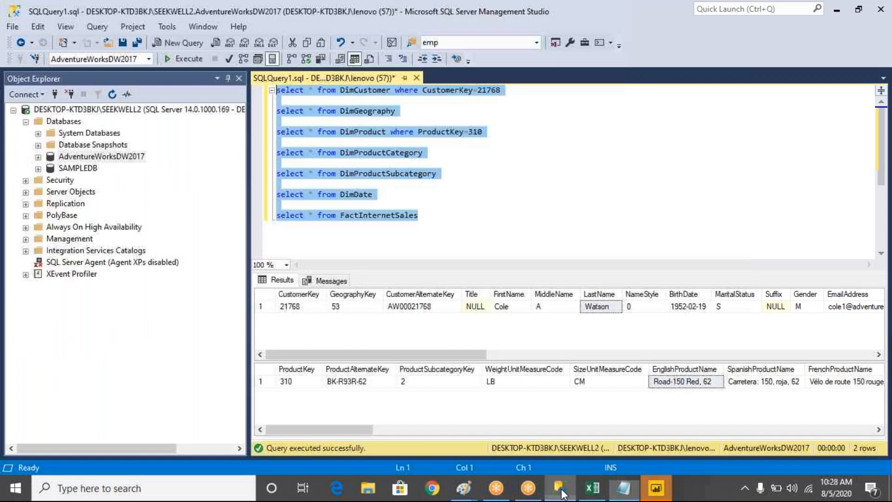
left_click(624, 488)
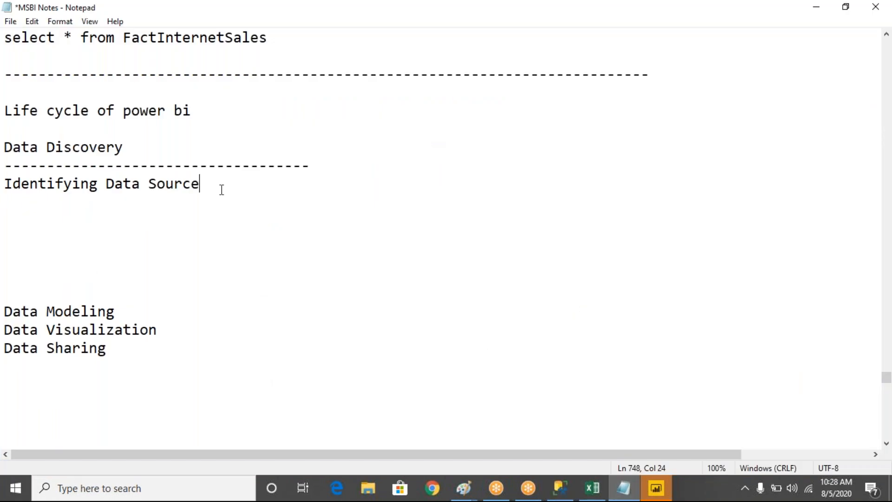
- Write "Understanding about business" on a new line below "Identifying Data Source", correcting its spelling and initial capital, and add a blank line after it
key("Return")
type("un")
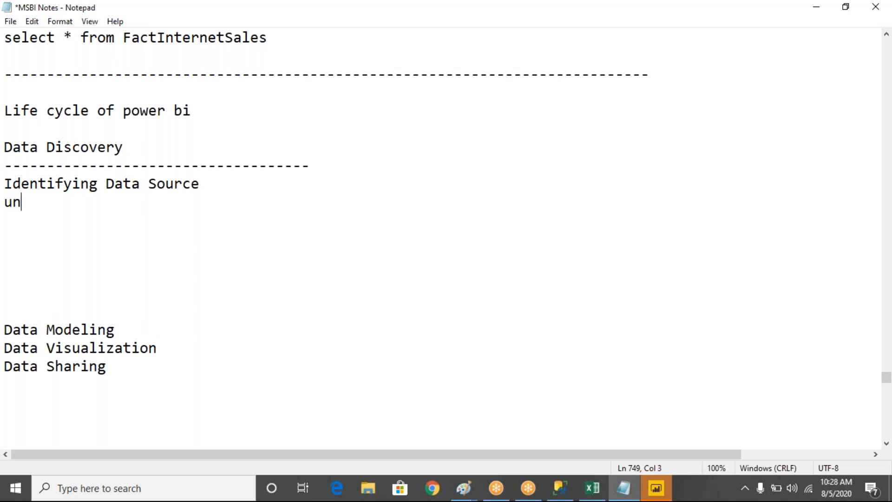
type("derstanmding")
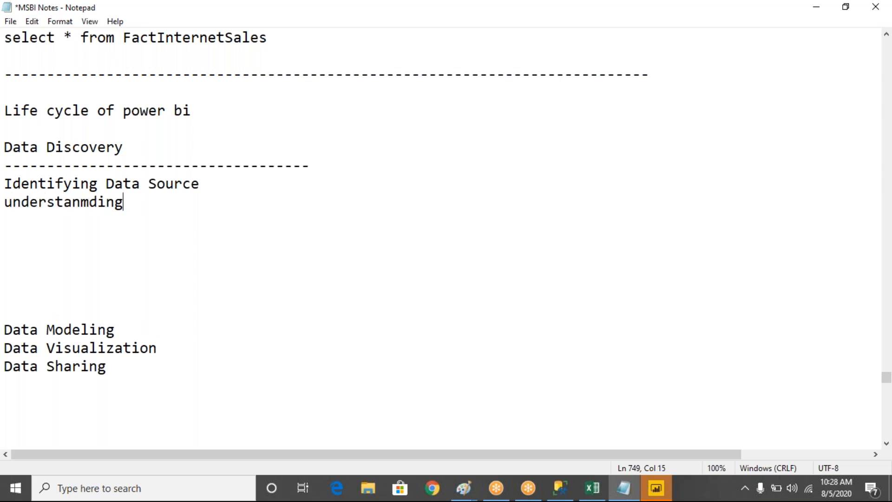
type(" about bus")
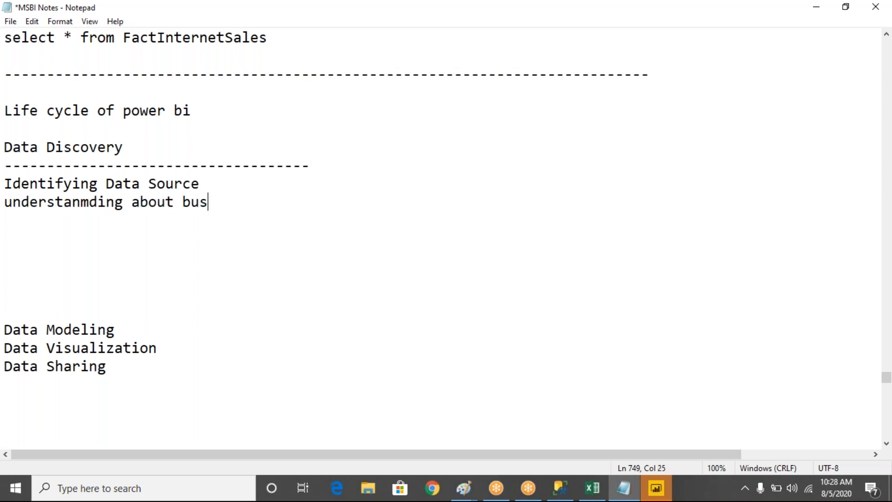
type("iness")
left_click(91, 202)
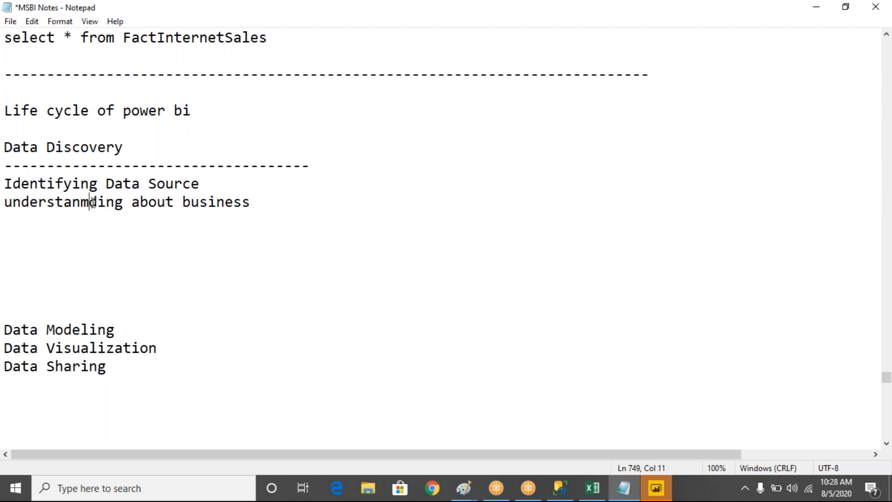
key("BackSpace")
left_click(265, 206)
key("Return")
key("Up")
key("Delete")
type("U")
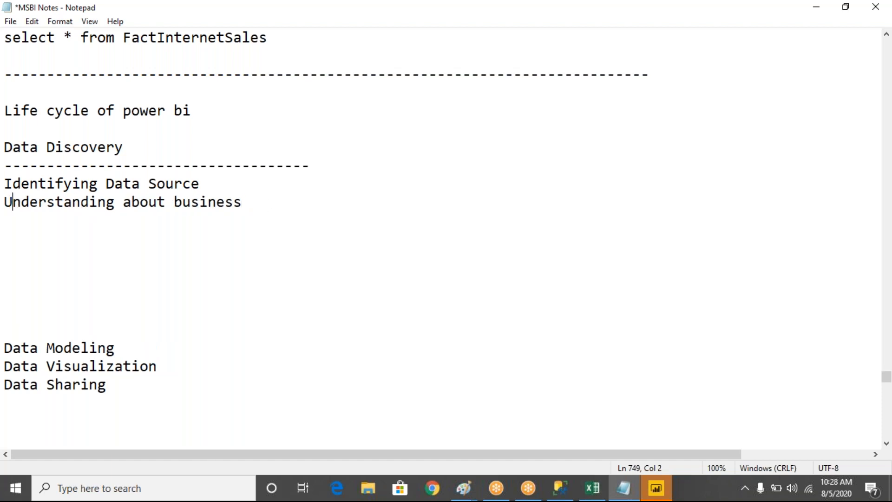
- Write "Creating Connection to Datasource" on the line below "Understanding about business"
key("Down")
type("Creat")
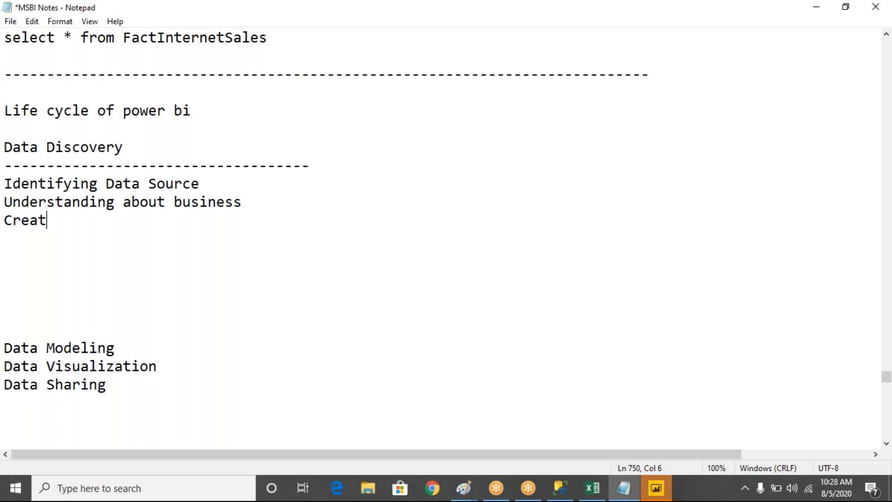
type("ing Conne")
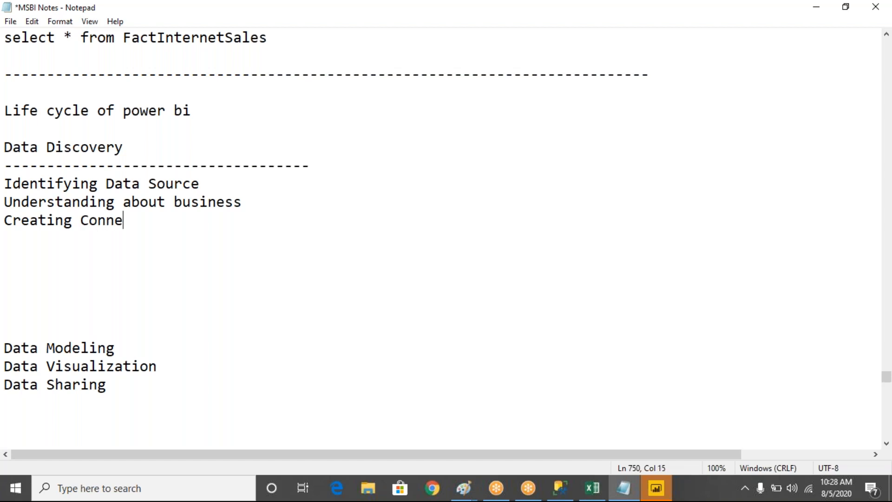
type("ction to ")
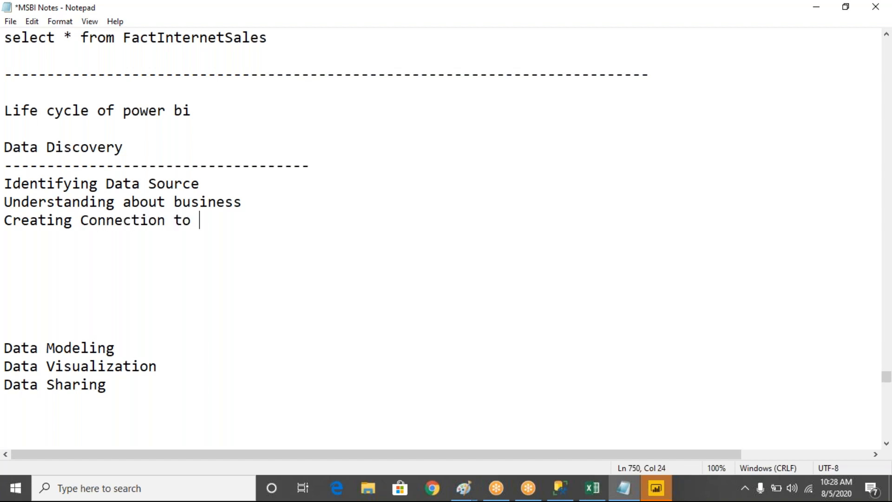
type("Datasource")
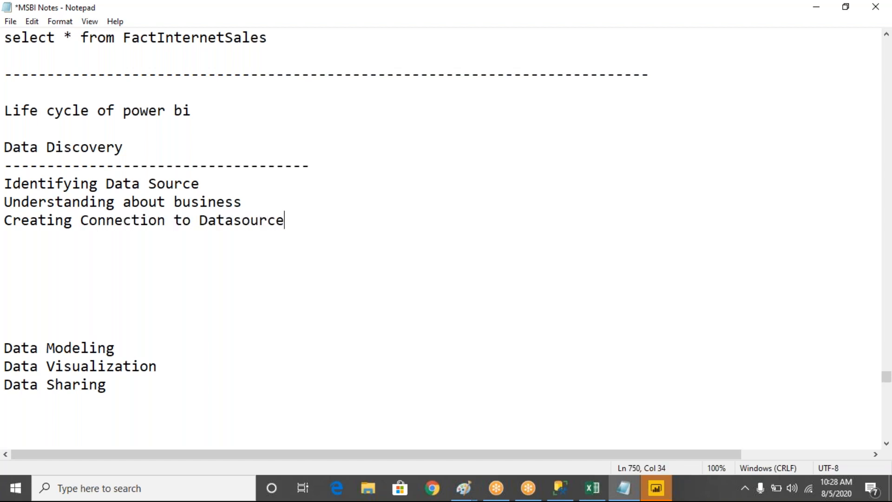
- Add the line "Importing Data into Power BI" below the connection note
key("Return")
type("Importing")
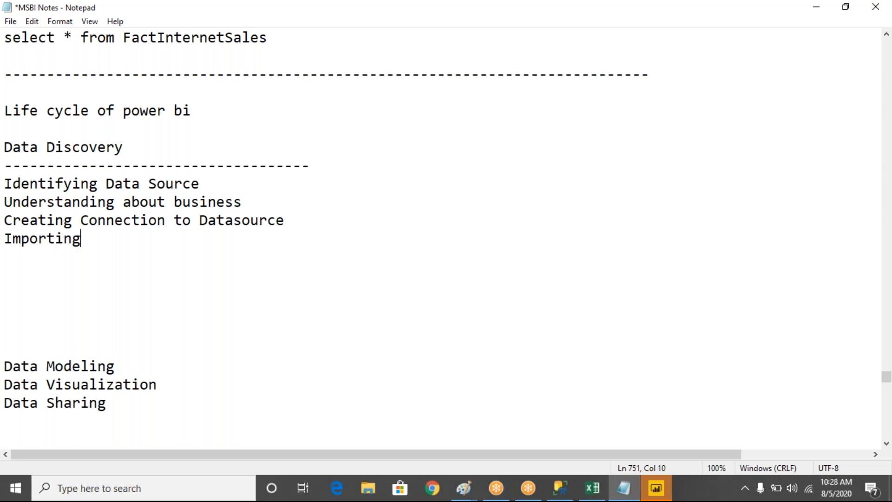
type(" Data into ")
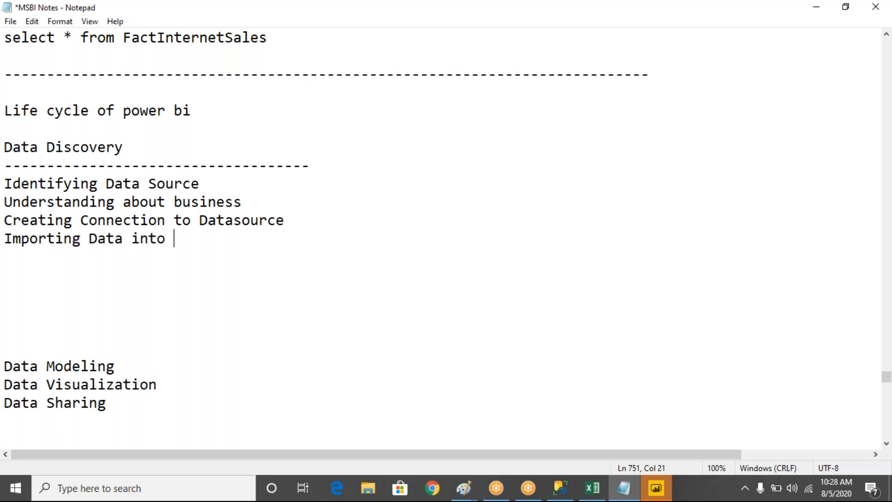
type("Power BI")
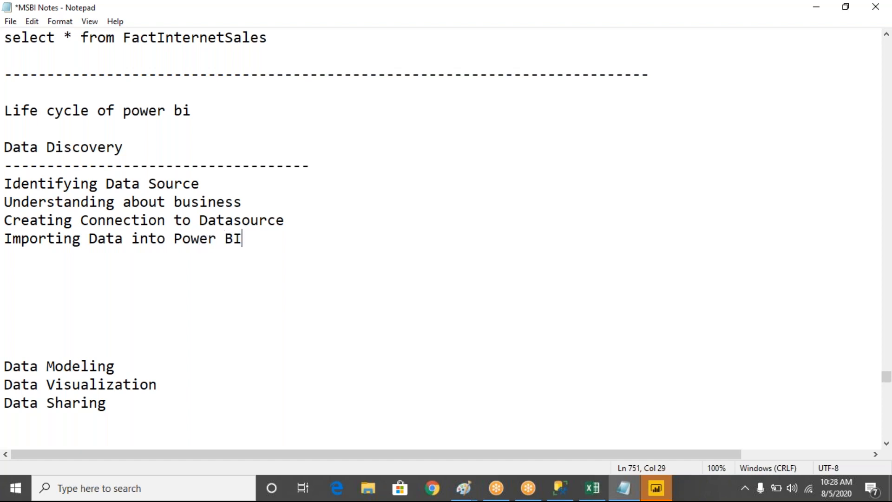
- Add the line "Needs to clean data (ETL) while loading into power bi" at the end of the Data Discovery notes
key("Return")
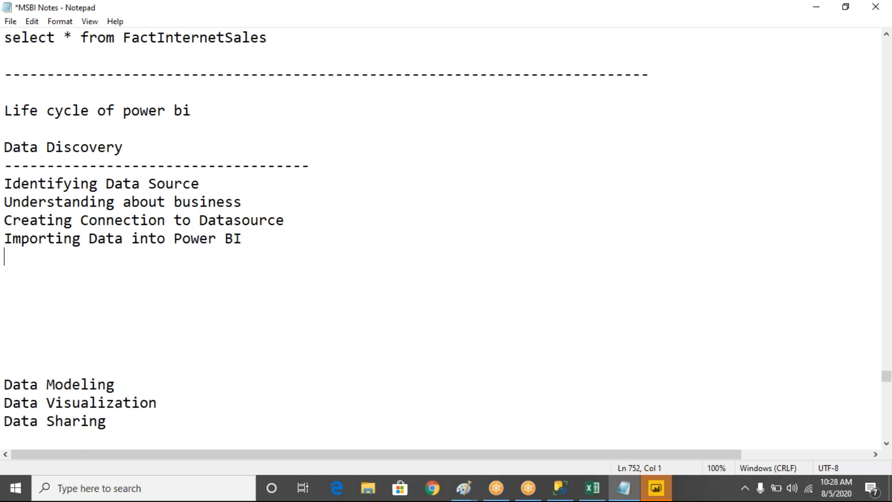
type("Needs to ")
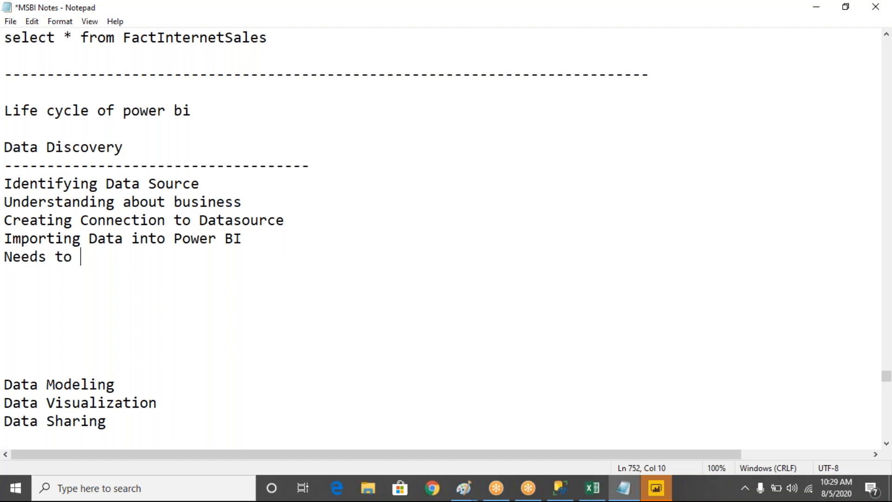
type("clean data ")
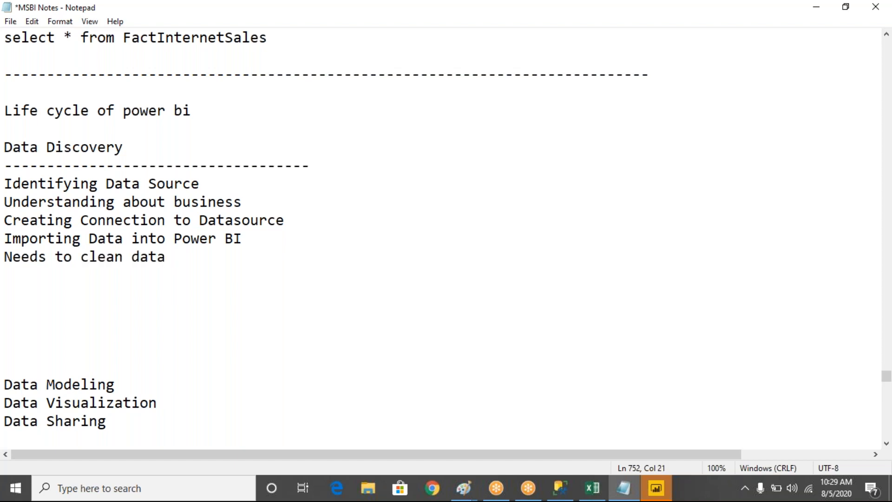
type("(ETL) whil")
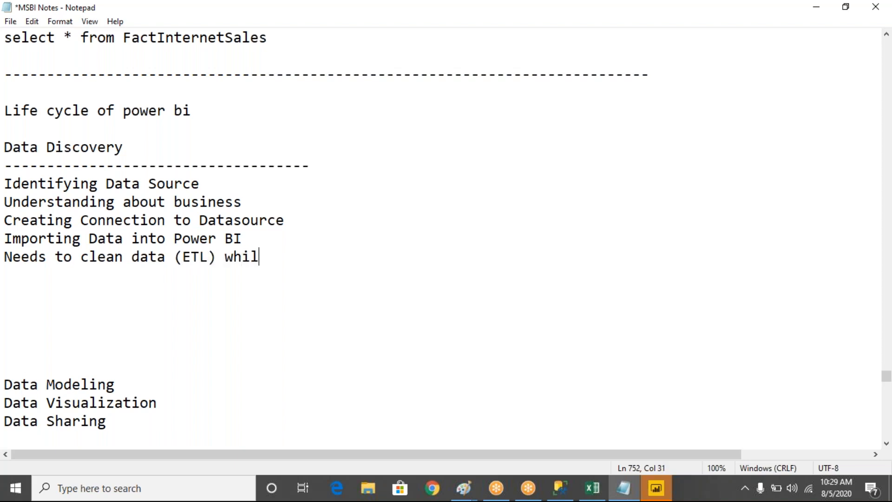
type("e loading into power bi")
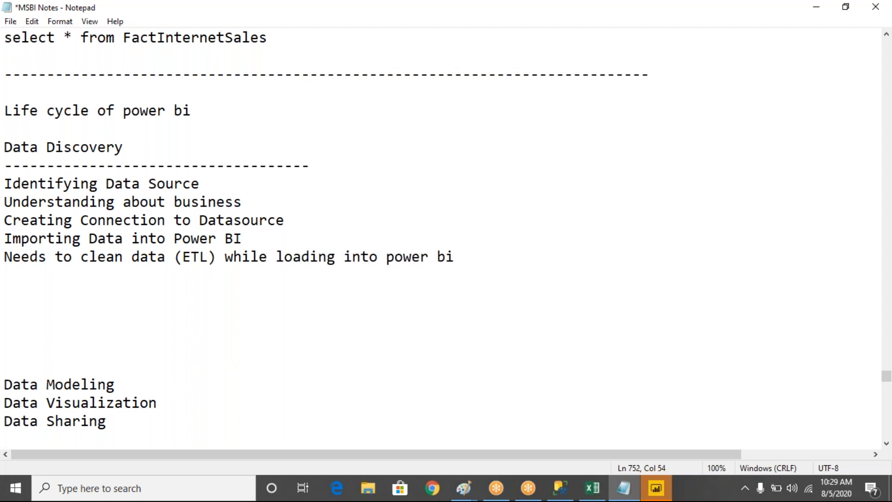
- Highlight the Data Discovery notes for review, focusing on the "Identifying Data Source" and "Understanding about business" lines
key("shift+Up")
key("shift+Up")
key("shift+Up")
key("shift+Up")
key("shift+Up")
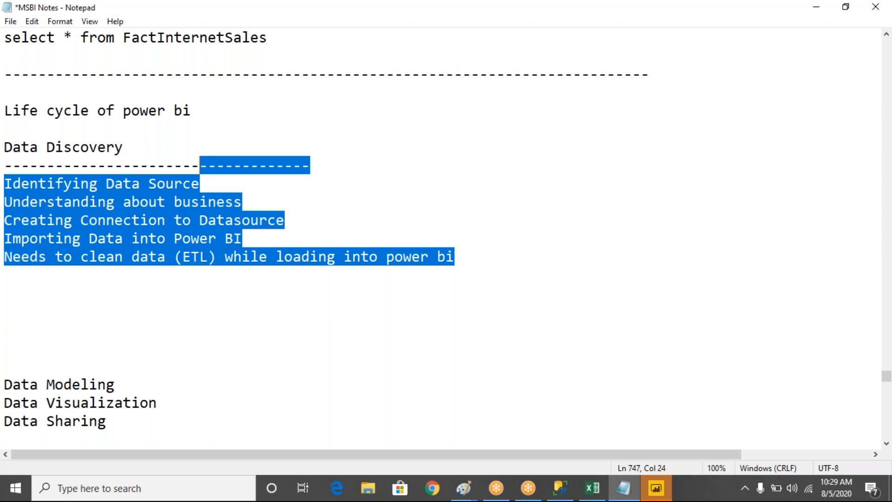
left_click_drag(215, 186, 13, 186)
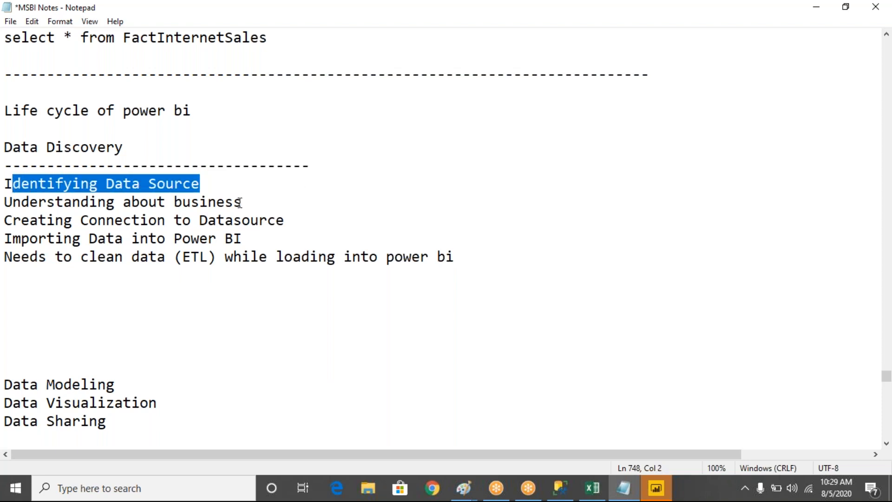
left_click_drag(254, 202, 7, 187)
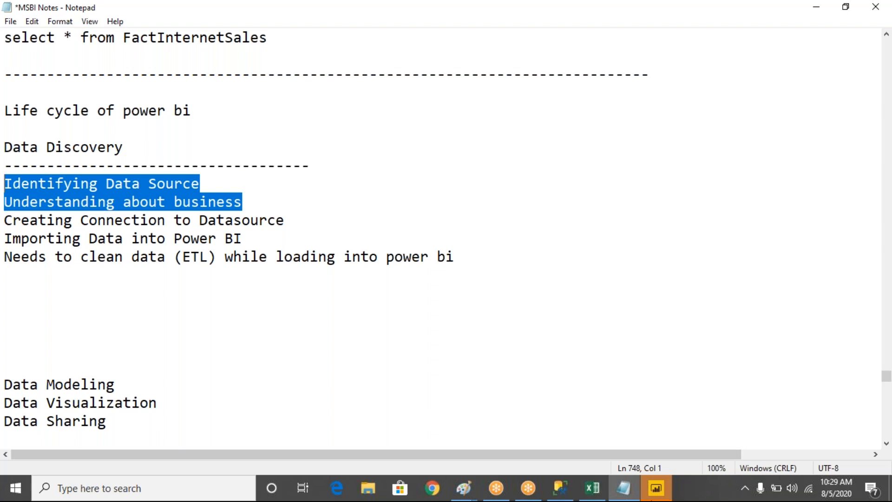
- Switch to Power BI Desktop and circle the What's New, Forums and Power BI Blog sections of the start screen in red
left_click(656, 489)
mouse_move(411, 38)
left_mouse_down()
mouse_move(334, 74)
mouse_move(473, 123)
mouse_move(342, 61)
mouse_move(345, 79)
mouse_move(497, 90)
mouse_move(452, 102)
mouse_move(436, 143)
mouse_move(465, 51)
mouse_move(418, 54)
left_mouse_up()
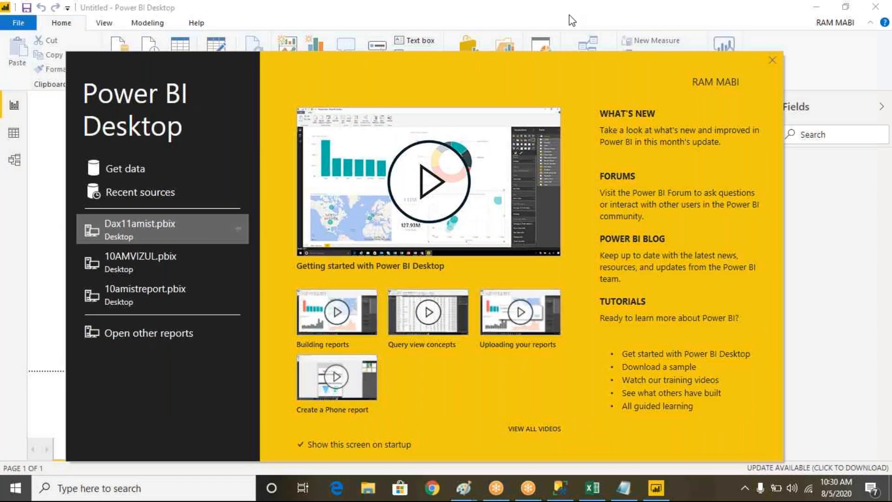
mouse_move(660, 103)
left_mouse_down()
mouse_move(598, 142)
mouse_move(796, 120)
mouse_move(704, 99)
mouse_move(675, 105)
left_mouse_up()
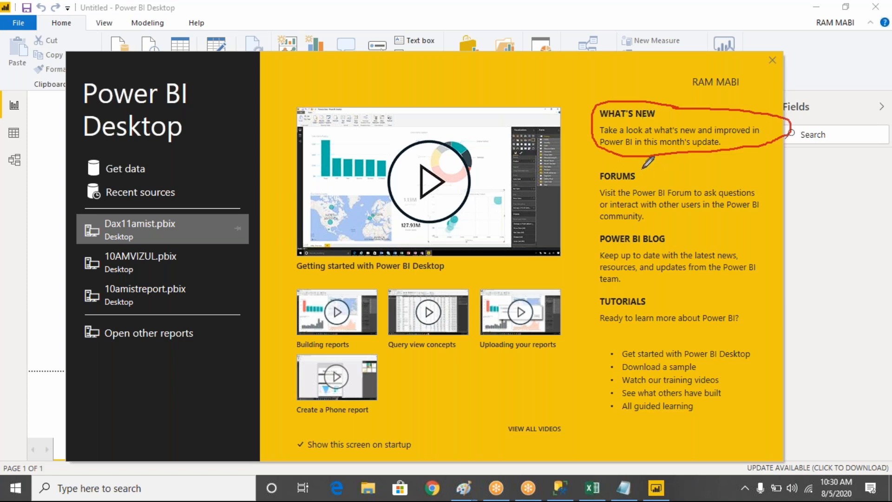
mouse_move(641, 168)
left_mouse_down()
mouse_move(604, 226)
mouse_move(637, 170)
left_mouse_up()
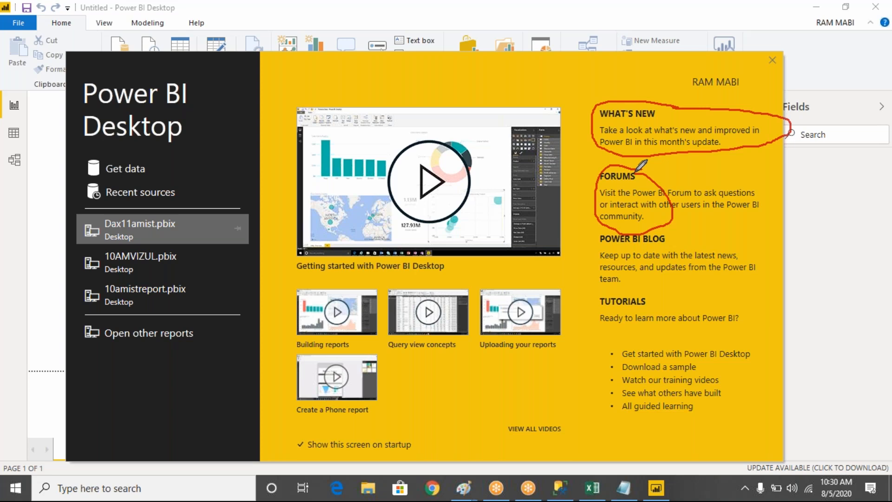
mouse_move(679, 231)
left_mouse_down()
mouse_move(589, 226)
mouse_move(608, 281)
mouse_move(623, 286)
mouse_move(693, 233)
mouse_move(681, 231)
left_mouse_up()
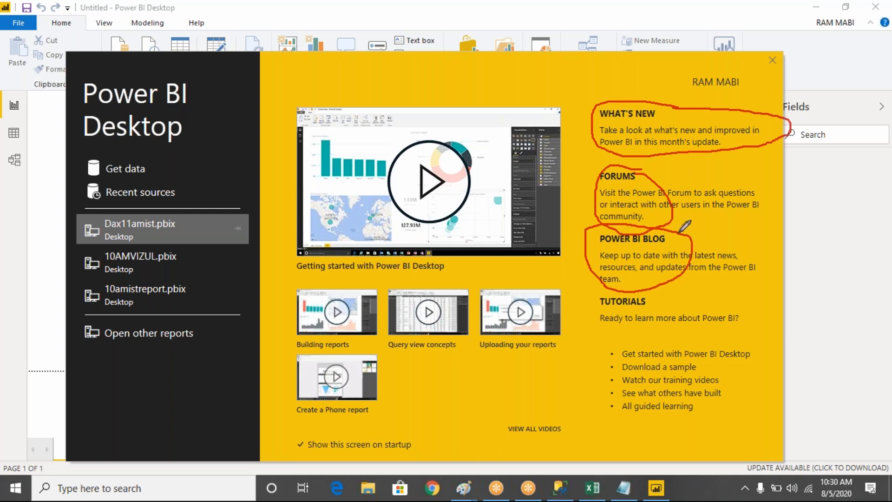
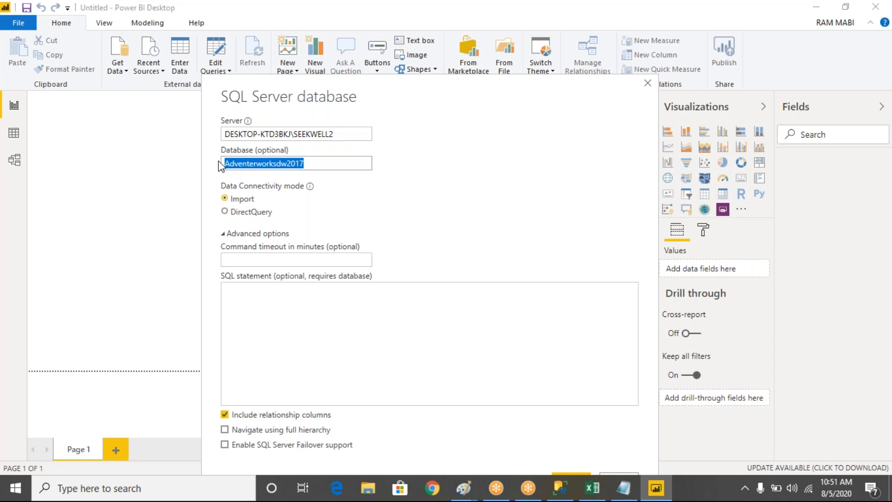
- Enter the SQL statement "select * from dimcustomer" in the SQL Server connection's advanced options
left_click(255, 295)
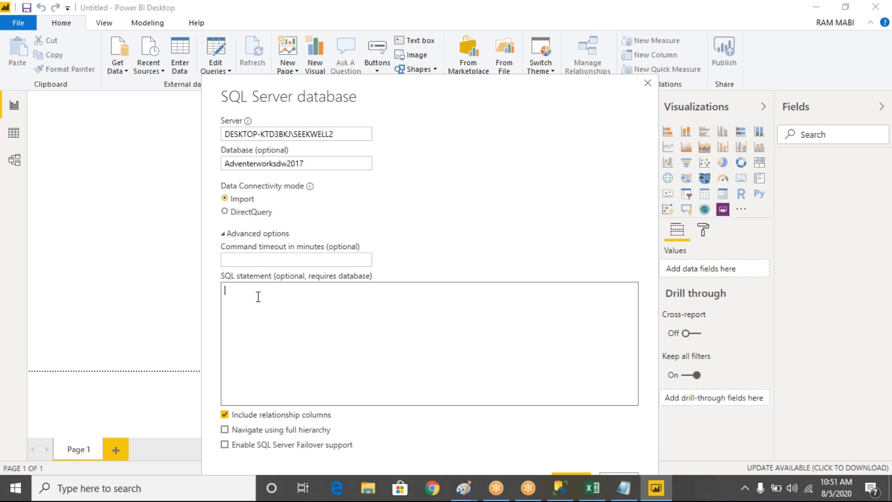
type("select * from dimcustomer")
left_click_drag(343, 293, 224, 291)
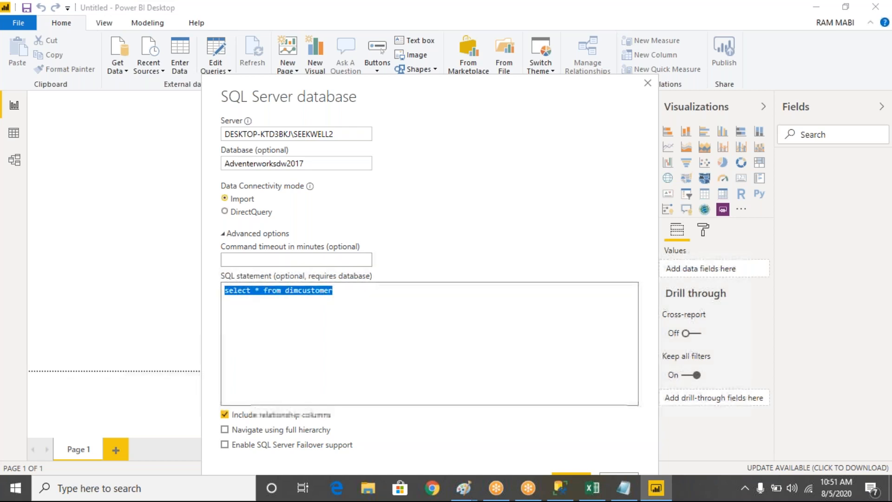
- Set the command timeout to 10 minutes for the SQL statement
left_click(251, 258)
type("10")
left_click_drag(345, 292, 231, 292)
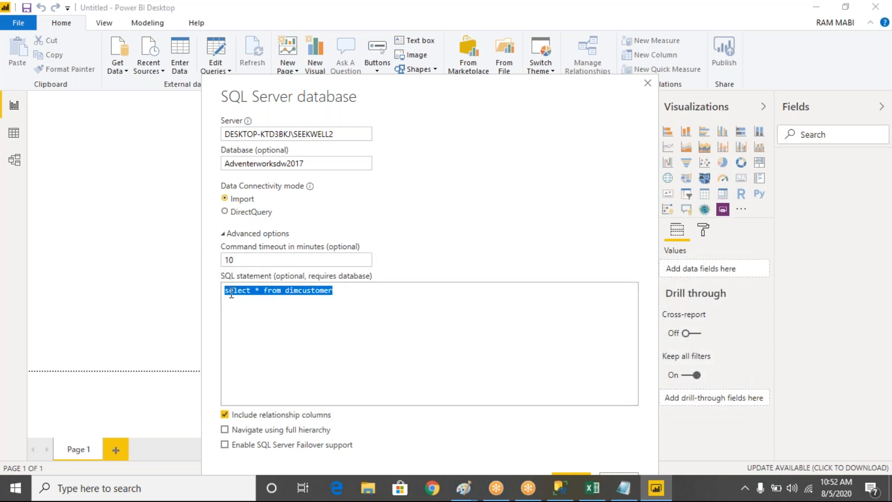
left_click(245, 260)
left_click_drag(244, 261, 215, 259)
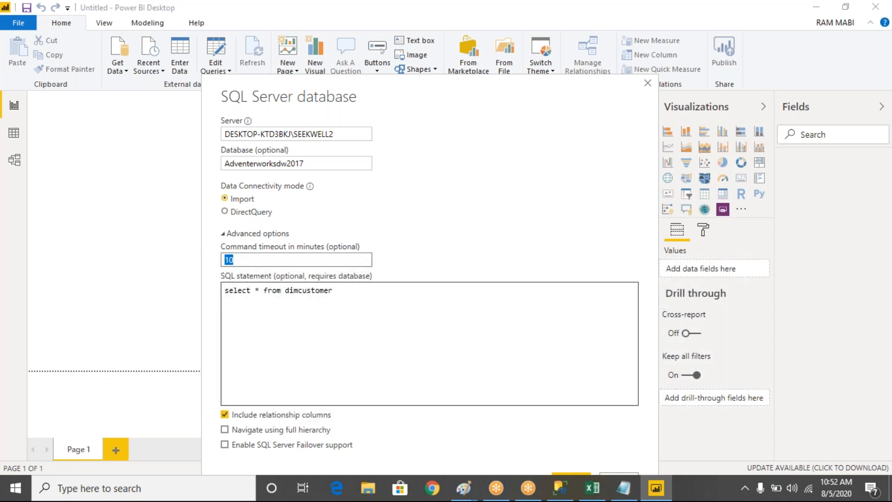
- Clear the SQL statement and the command timeout from the advanced options
left_click_drag(333, 291, 186, 295)
key("BackSpace")
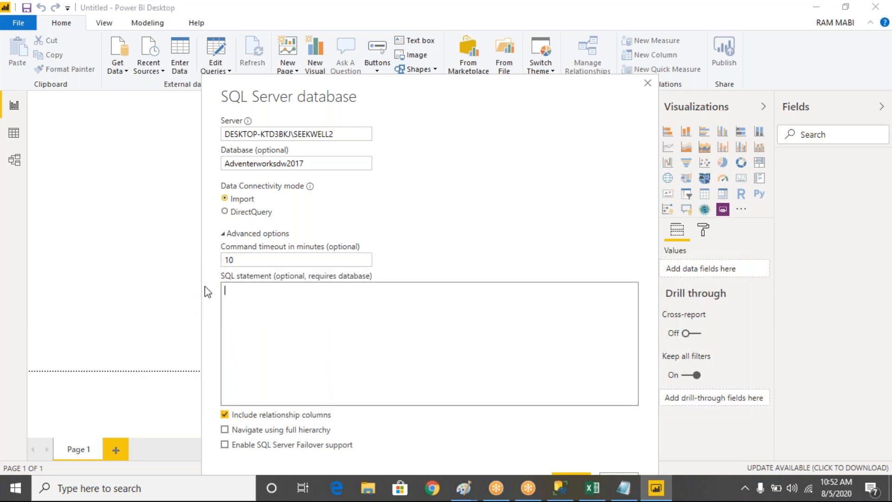
left_click_drag(251, 260, 196, 266)
key("BackSpace")
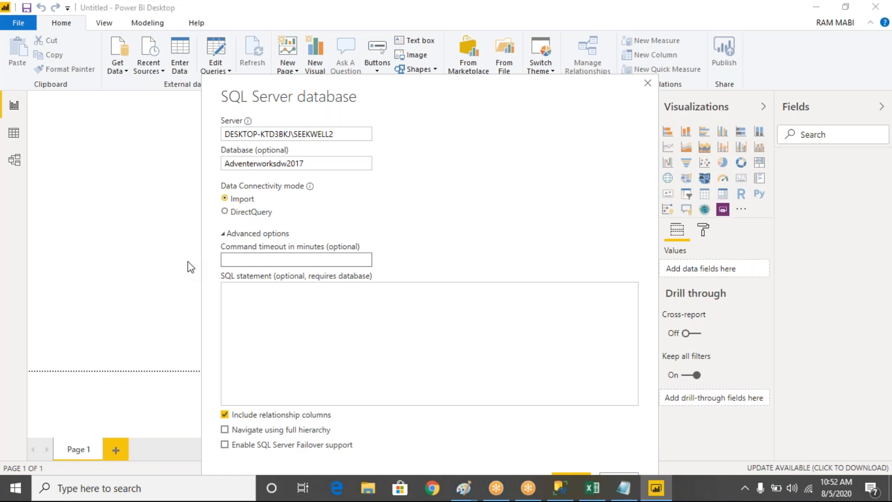
- Collapse the advanced options and submit the SQL Server connection to Adventerworksdw2017 in Import mode
left_click_drag(508, 80, 436, 15)
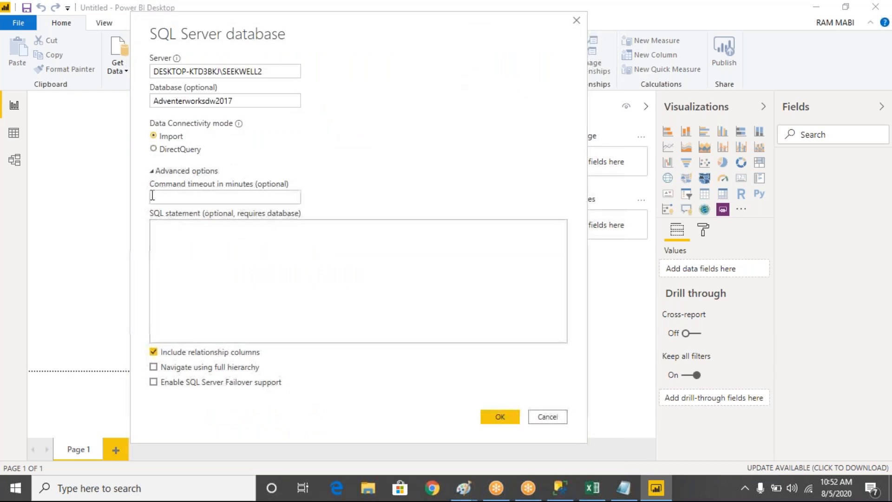
left_click(152, 172)
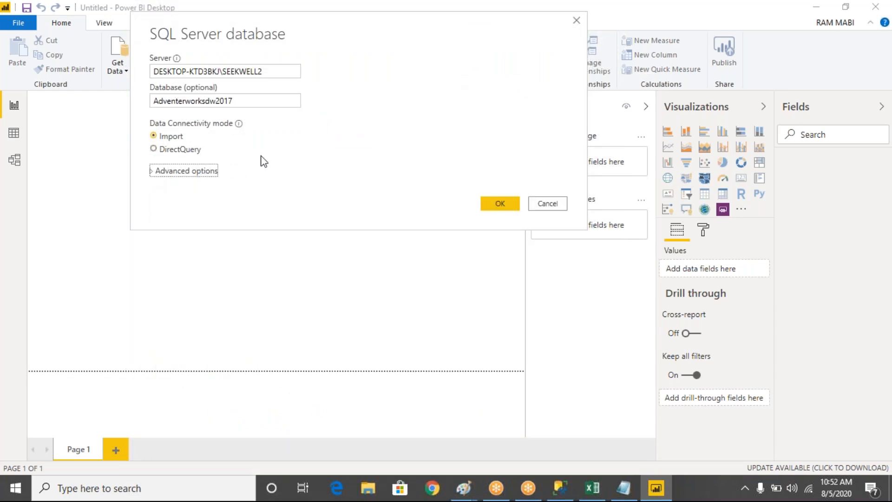
left_click_drag(256, 37, 262, 91)
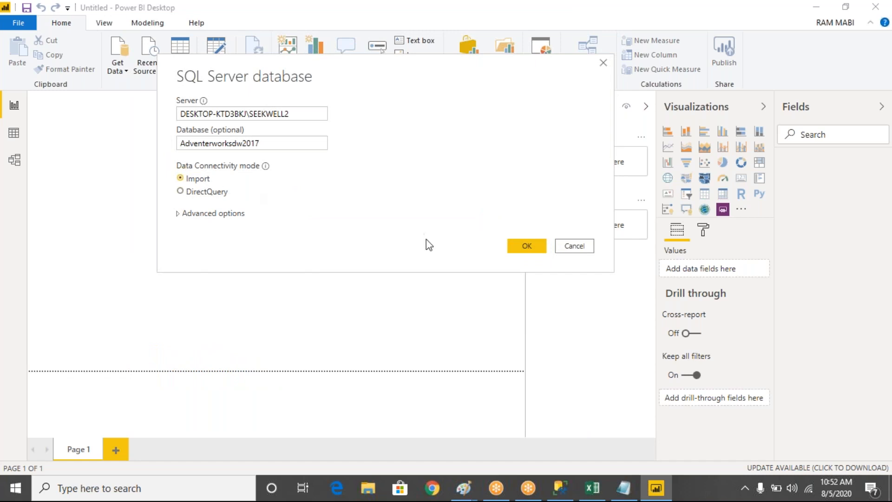
left_click(528, 247)
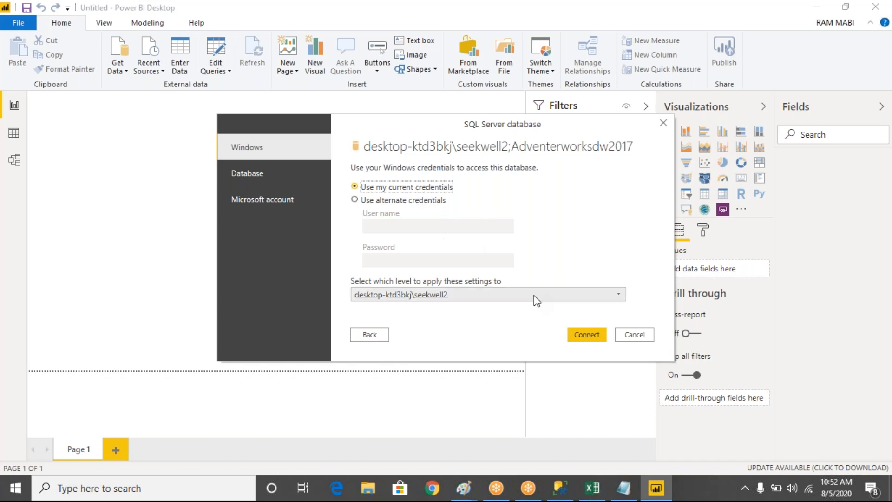
- Try to connect with the current Windows credentials, allowing an unencrypted connection
left_click(355, 200)
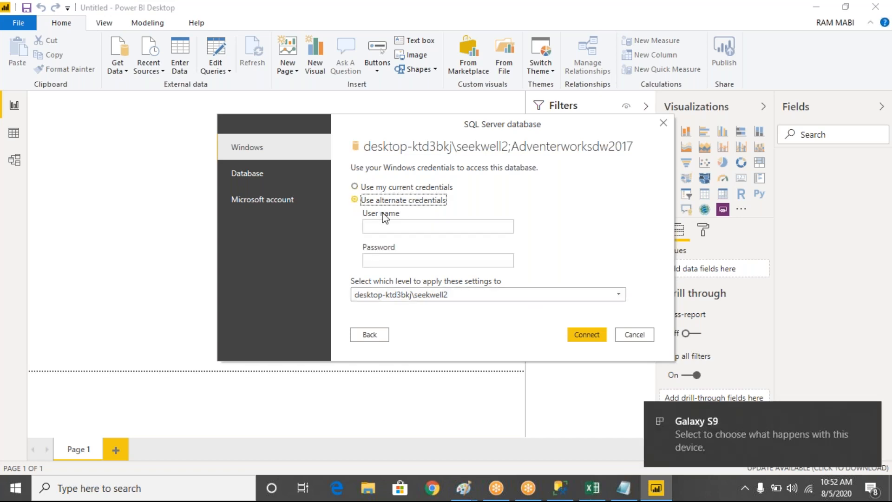
left_click(368, 226)
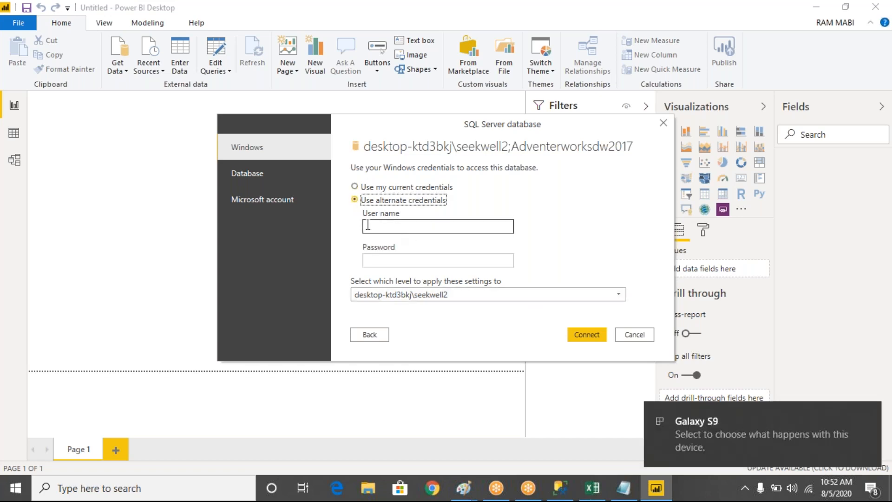
left_click(355, 186)
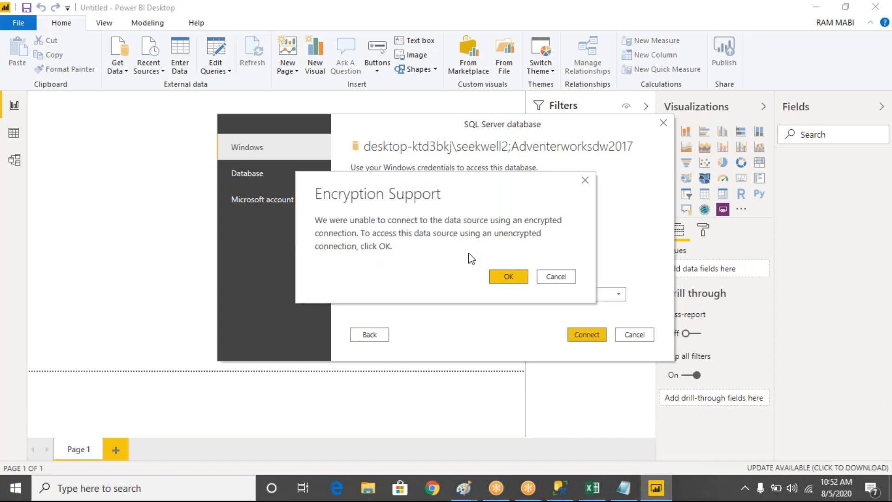
left_click(509, 277)
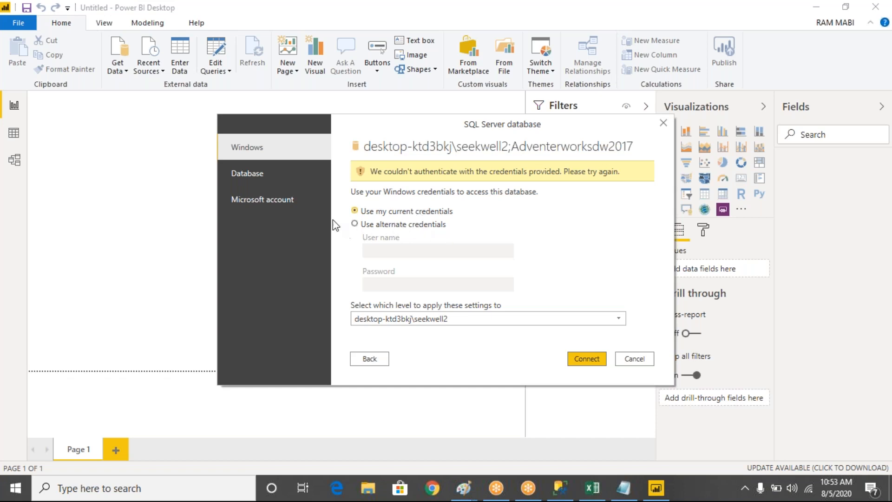
- Look at the Database sign-in option, then retry the connection with the current Windows credentials
left_click(256, 177)
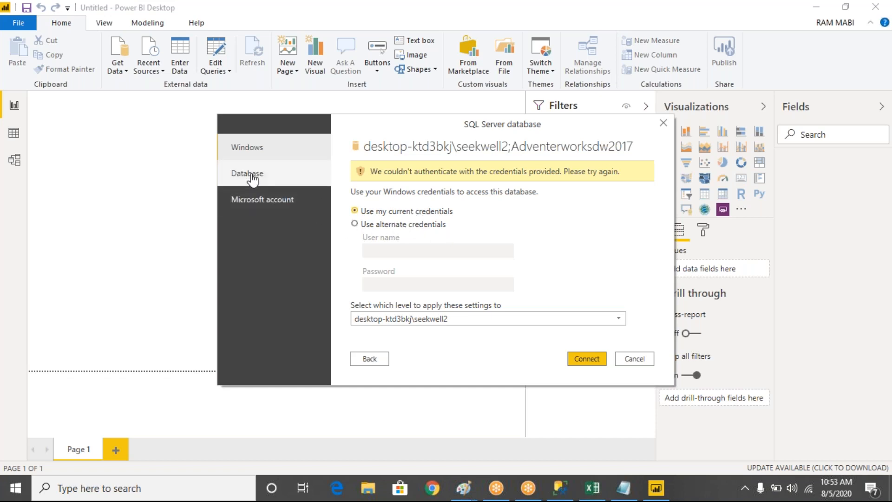
left_click(269, 148)
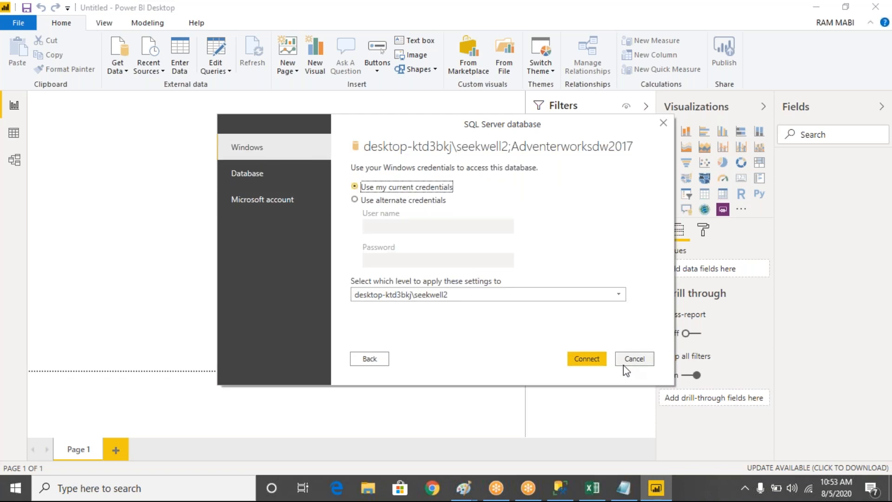
left_click(602, 362)
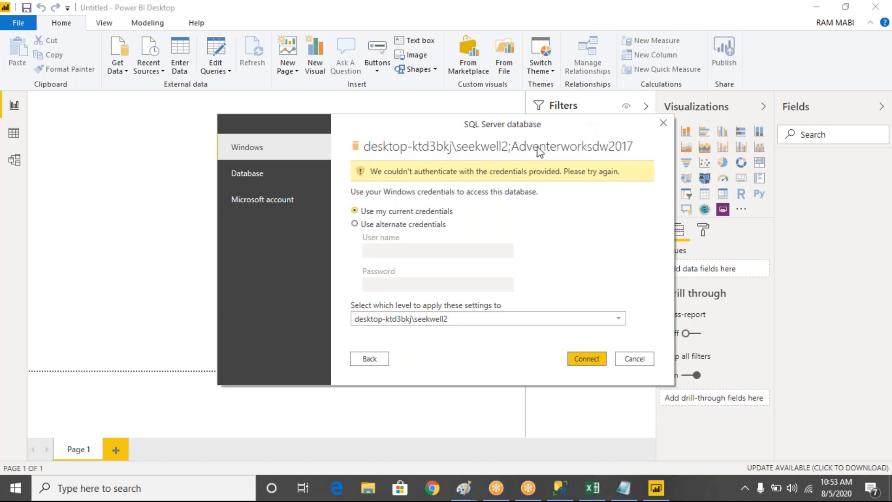
left_click_drag(527, 128, 512, 105)
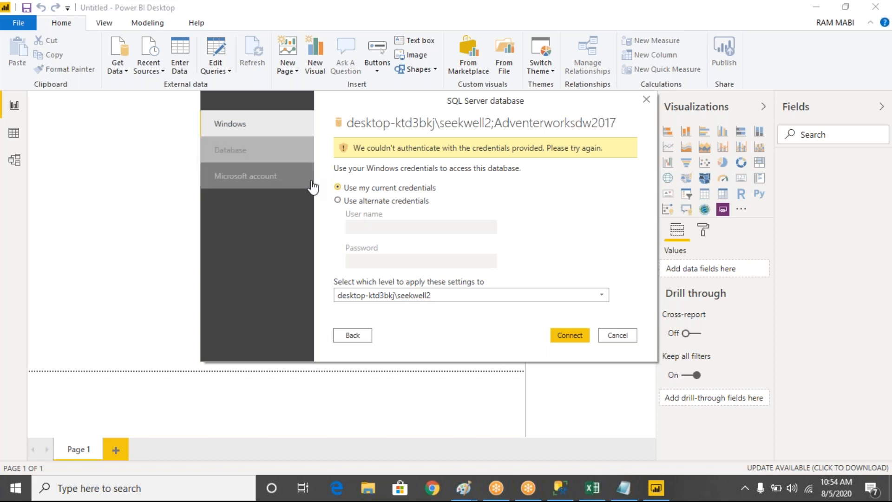
- Choose alternate Windows credentials for the SQL Server sign-in after comparing them with the Database sign-in option
left_click(338, 201)
left_click(427, 227)
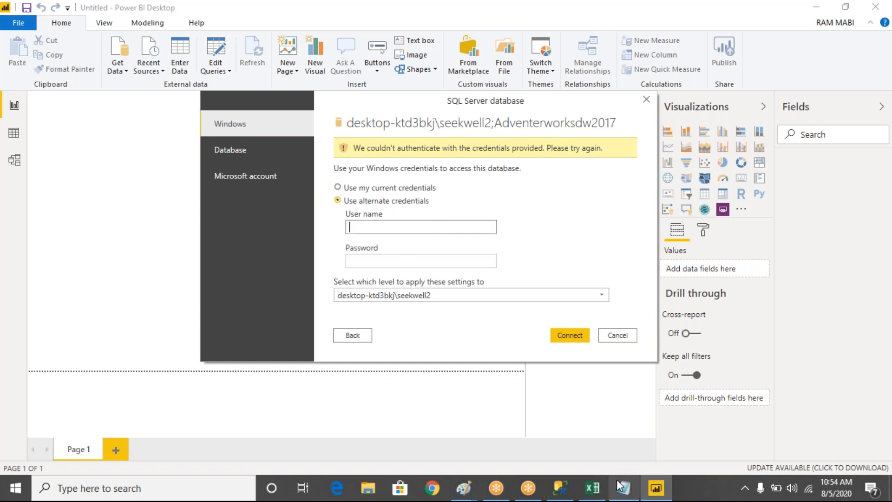
mouse_move(618, 483)
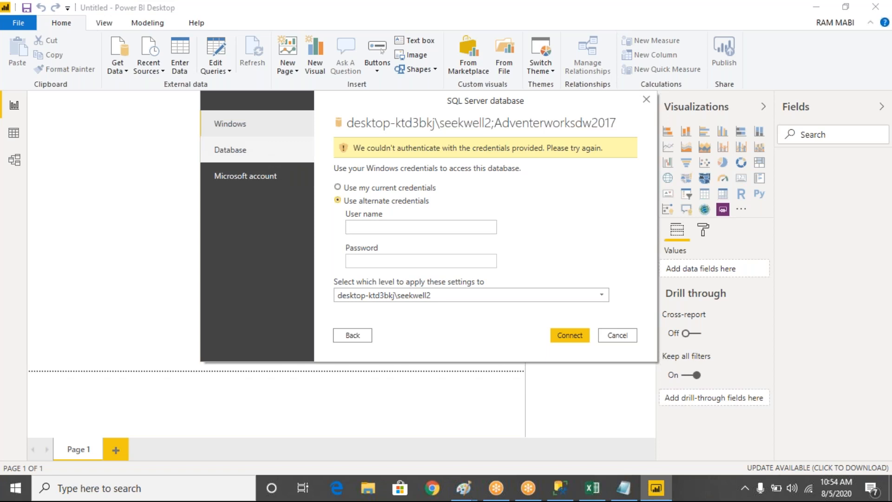
left_click(261, 161)
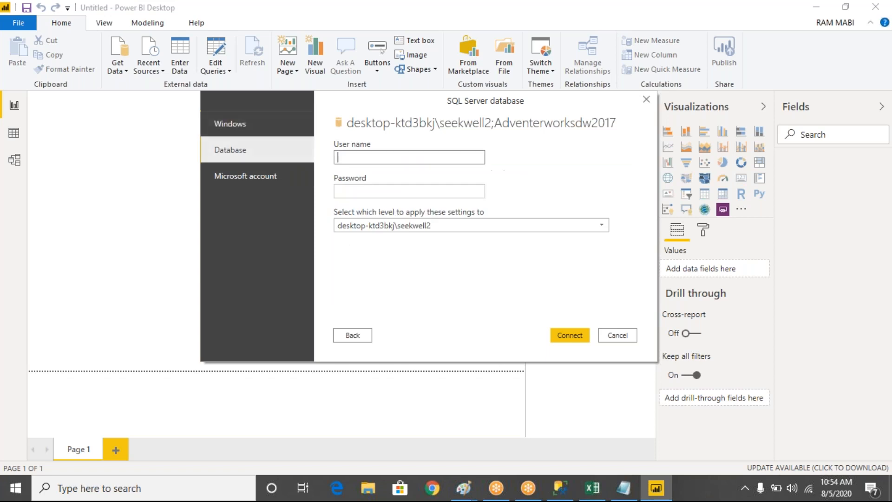
left_click(237, 125)
left_click(338, 176)
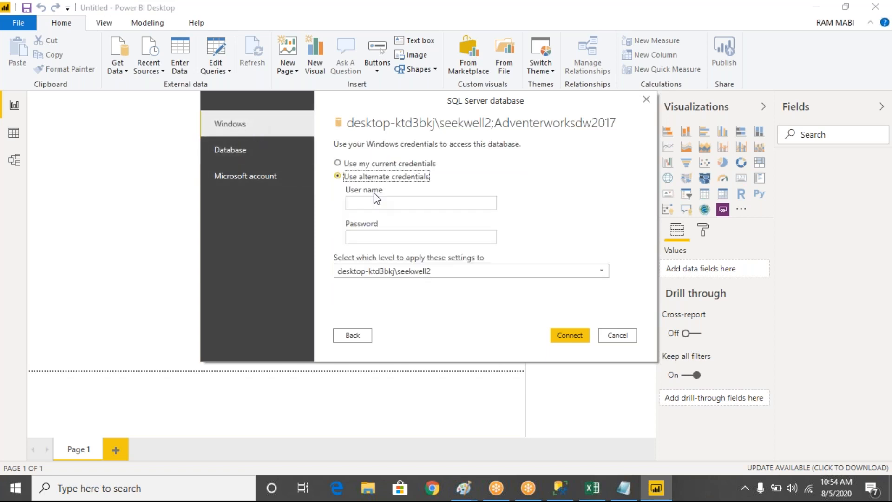
- Copy the "DESKTOP-KTD3BKJ\" part of the server name from SQL Server Management Studio's connection dialog and return to Power BI Desktop
left_click(561, 487)
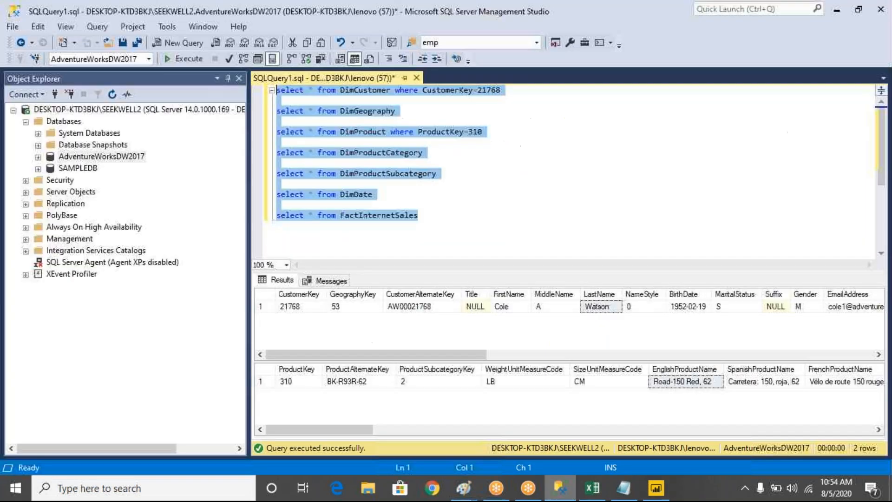
left_click(55, 96)
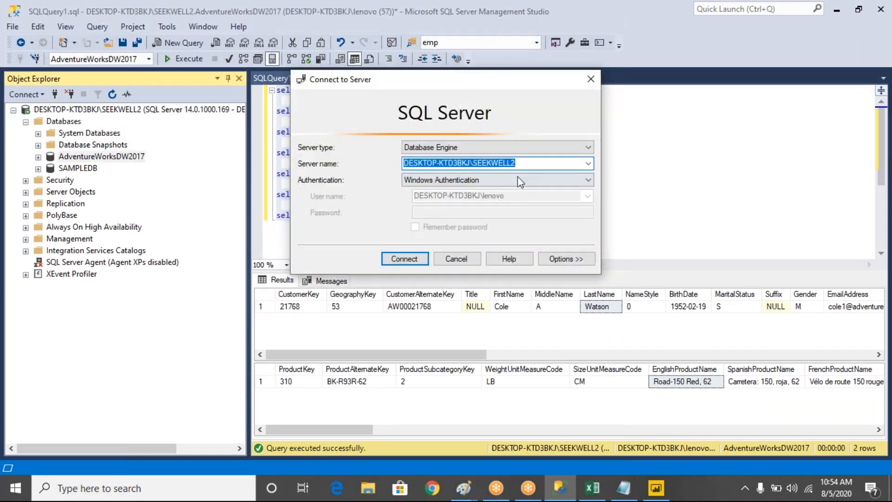
left_click(532, 162)
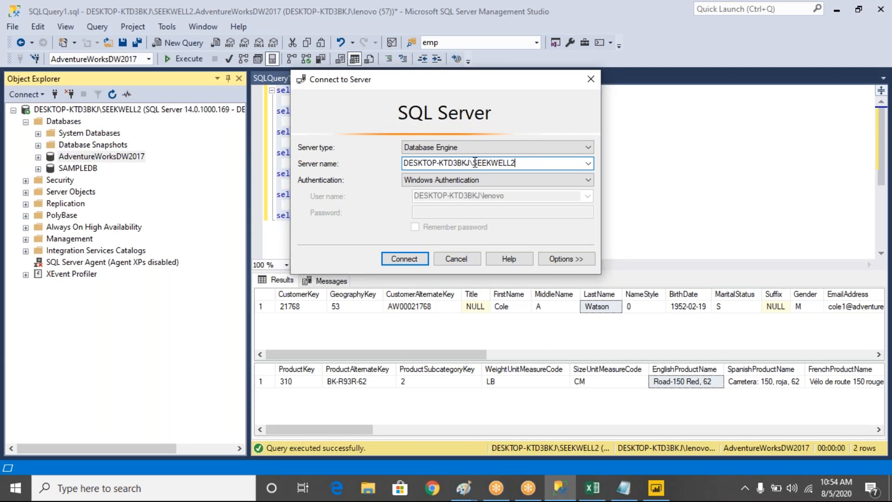
left_click_drag(474, 163, 391, 162)
key("ctrl+c")
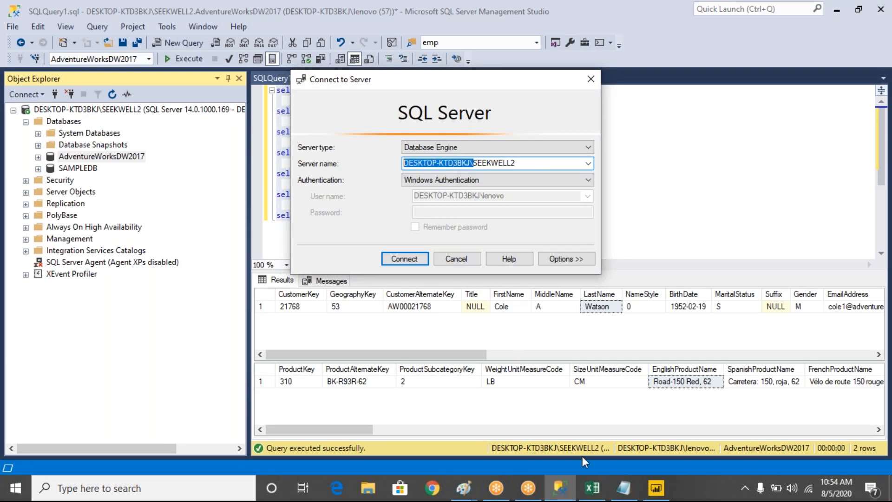
left_click(656, 488)
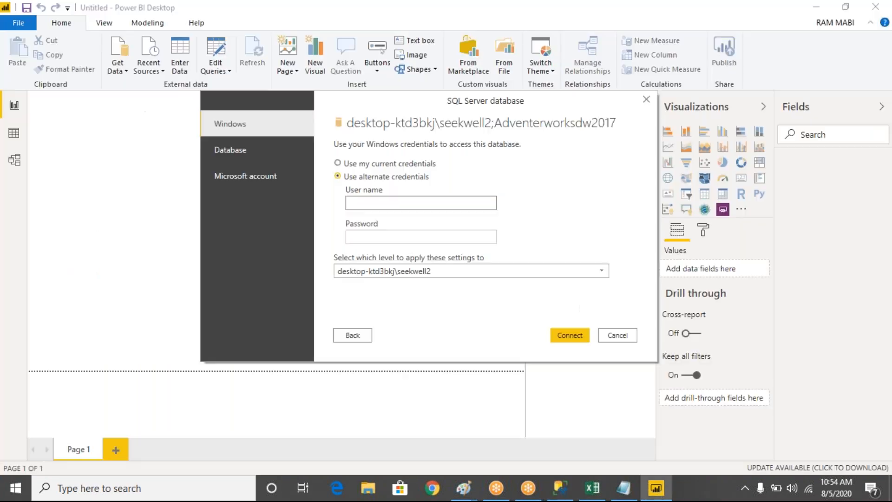
- Try to connect with the alternate Windows user name DESKTOP-KTD3BKJ\lenovo and the account password
left_click(442, 207)
key("ctrl+v")
left_click(440, 201)
type("lenovo")
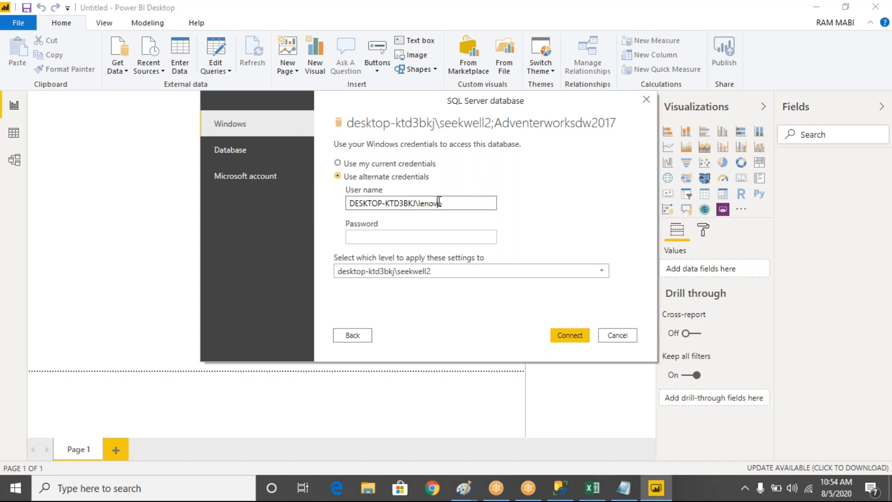
key("Tab")
type("•••••••")
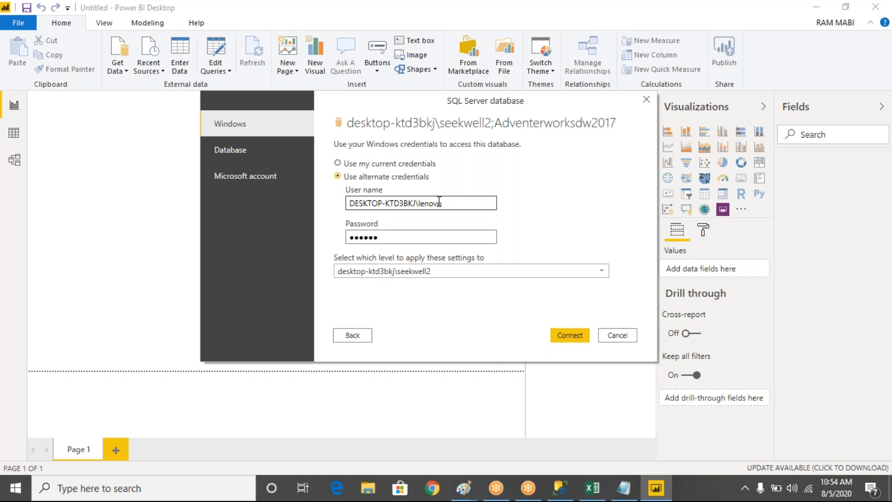
type("•••")
left_click(567, 331)
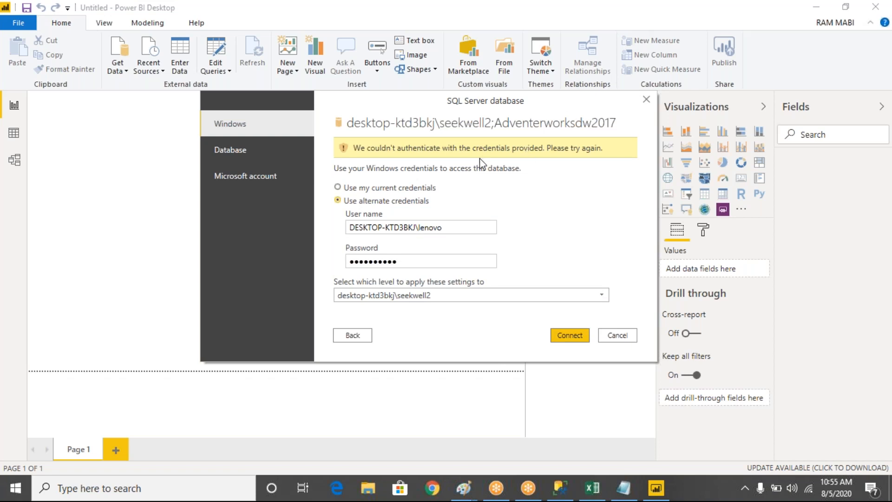
- Try to connect with Database credentials using the user name sa and its password, allowing an unencrypted connection
left_click(262, 158)
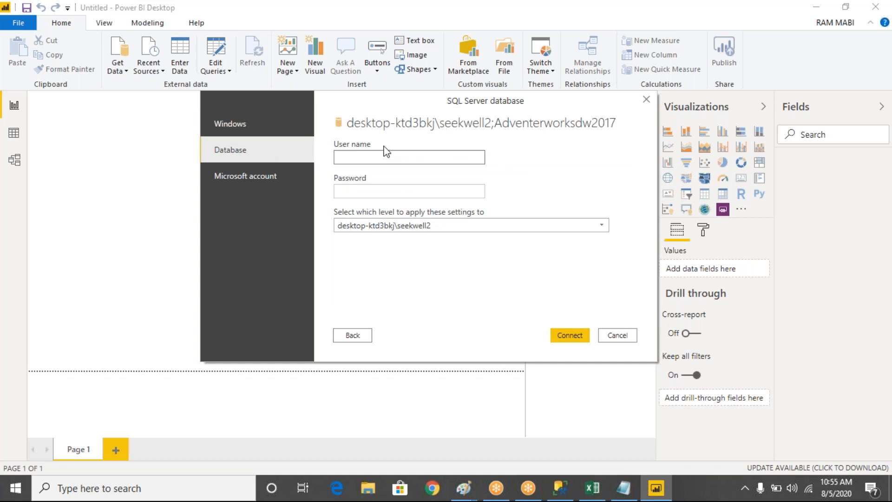
left_click(367, 155)
type("sa")
key("Tab")
type("******")
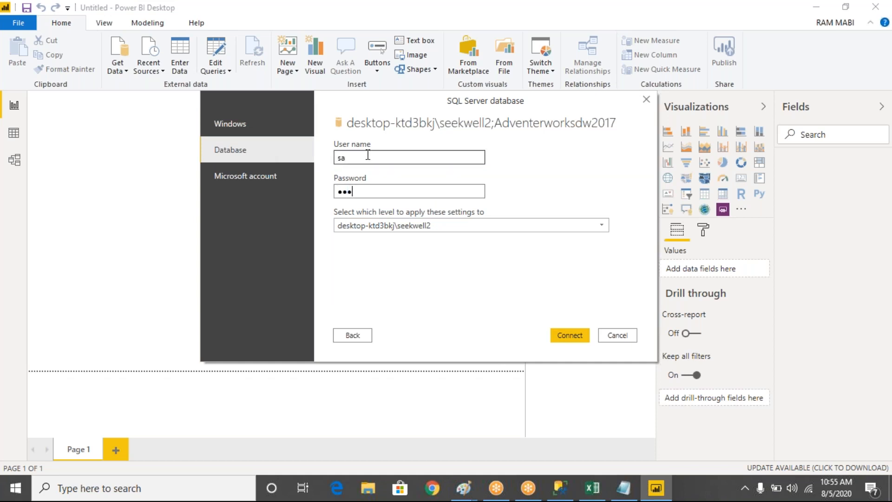
type("****")
key("Return")
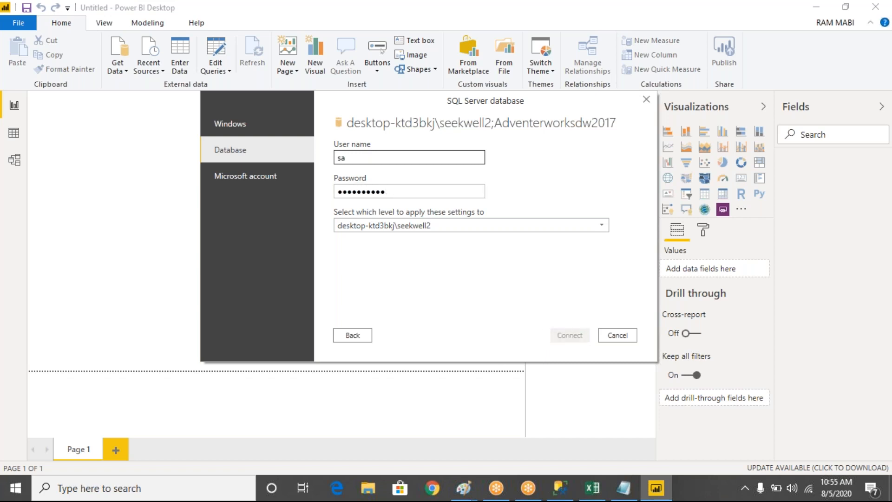
left_click(511, 278)
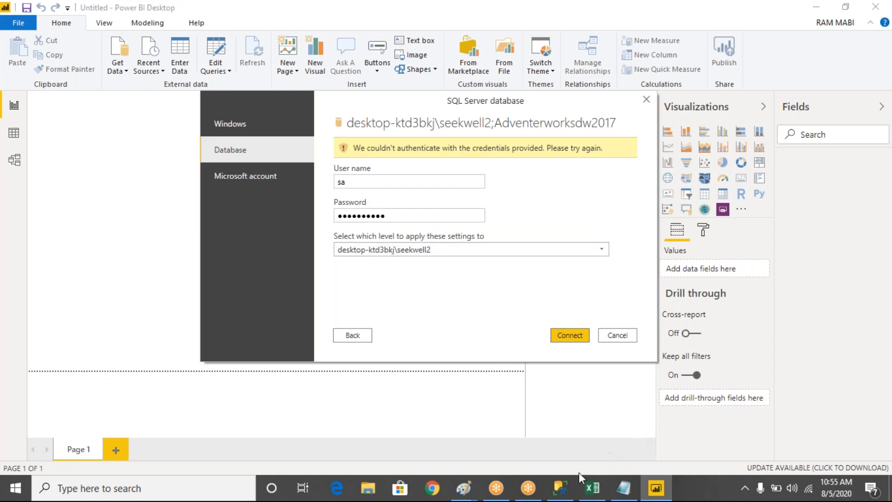
- Switch to SQL Server Management Studio and dismiss the Connect to Server dialog
left_click(573, 487)
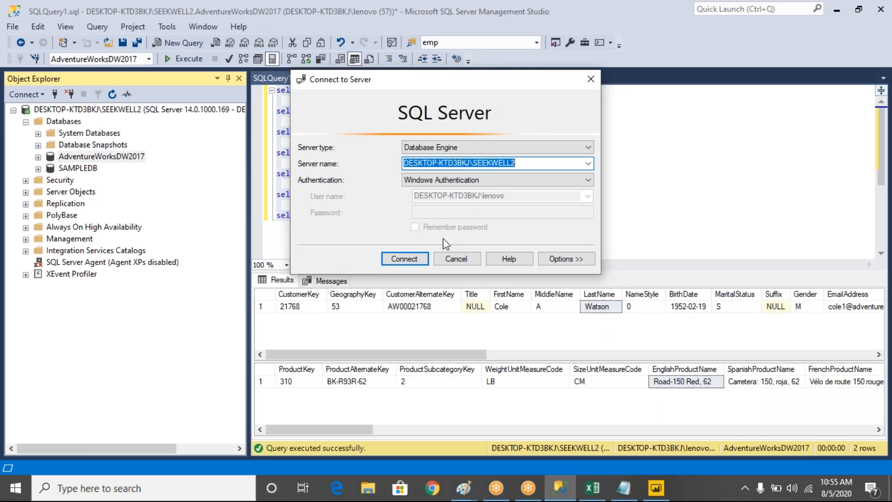
left_click(457, 259)
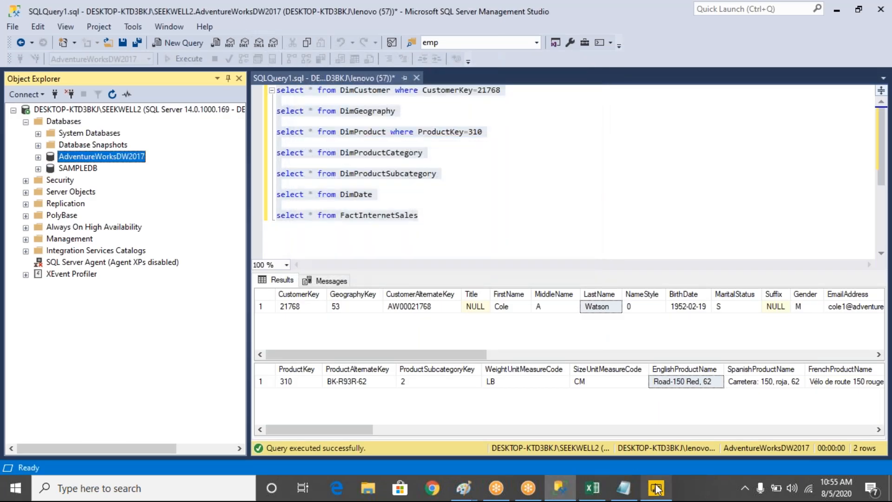
- Return to Power BI Desktop, cancel the SQL Server credentials dialog and close the program without saving
left_click(657, 488)
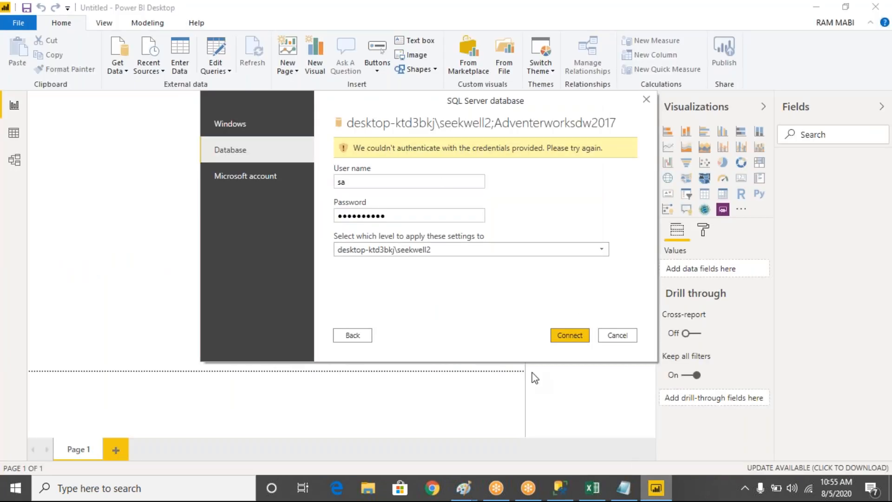
left_click(620, 335)
left_click_drag(250, 12, 148, 142)
left_click(694, 140)
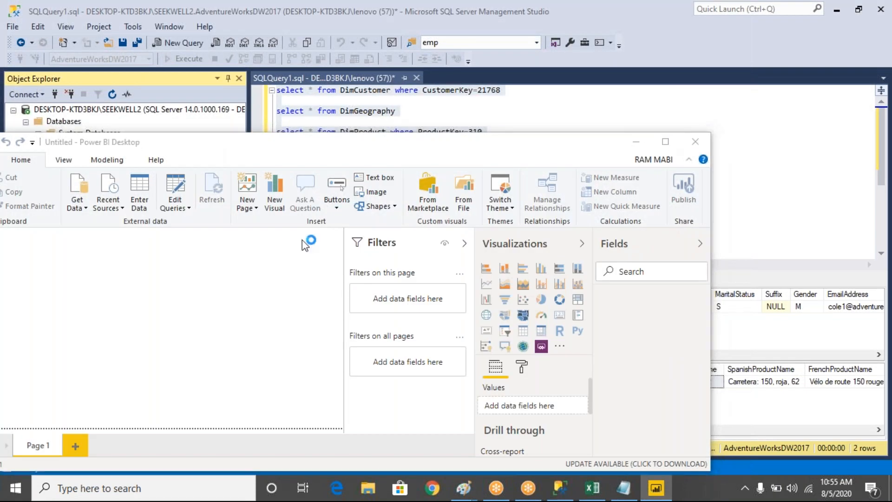
left_click(513, 268)
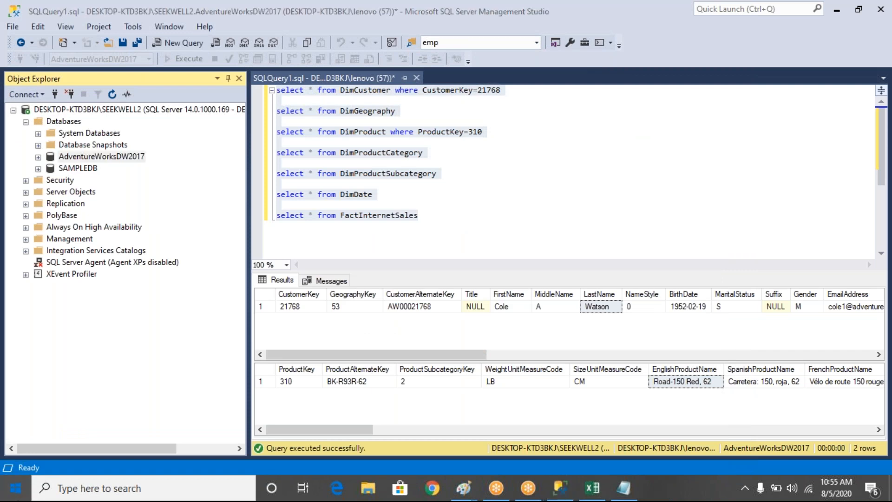
- Relaunch Power BI Desktop as administrator, dismiss its welcome screen and maximize the window
key("super")
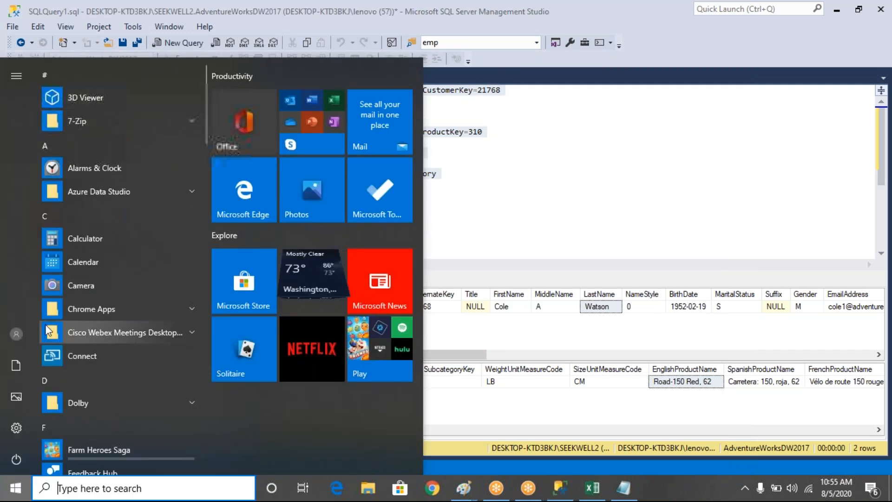
type("power")
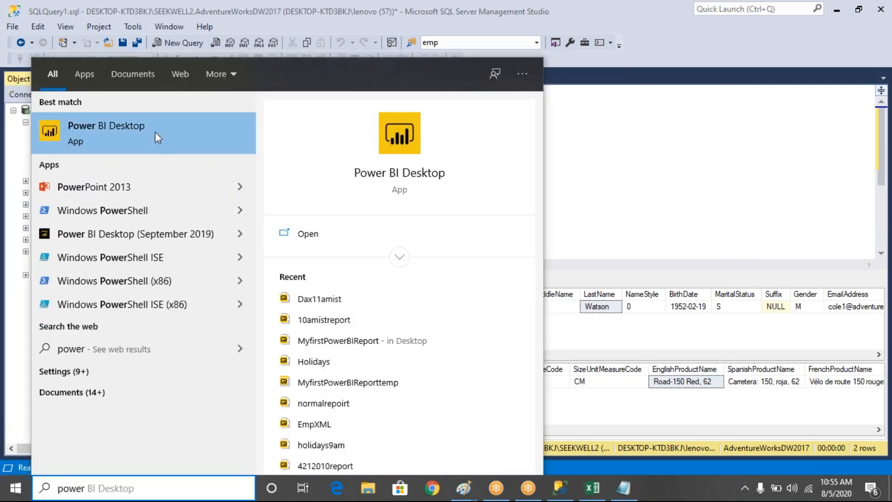
right_click(155, 133)
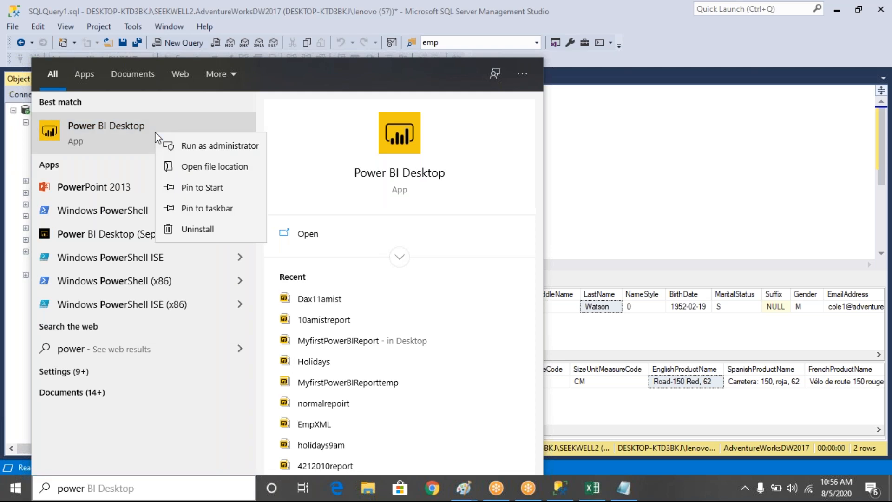
left_click(187, 146)
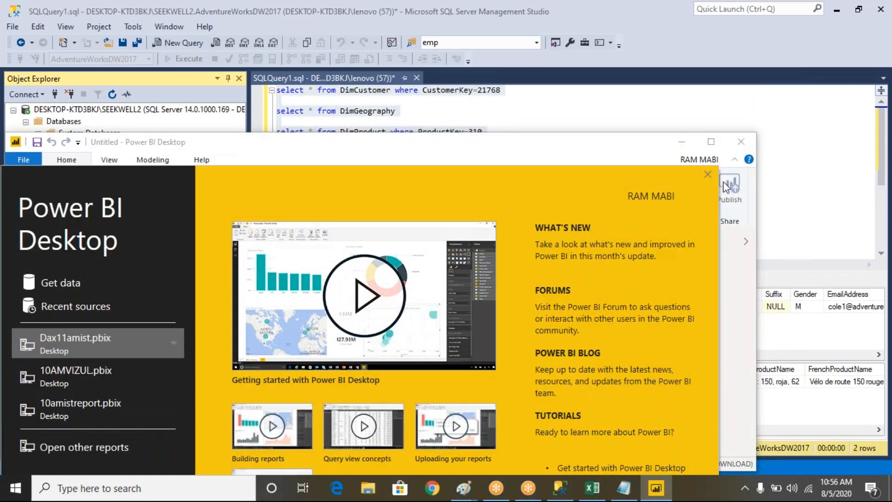
left_click(708, 175)
left_click(711, 141)
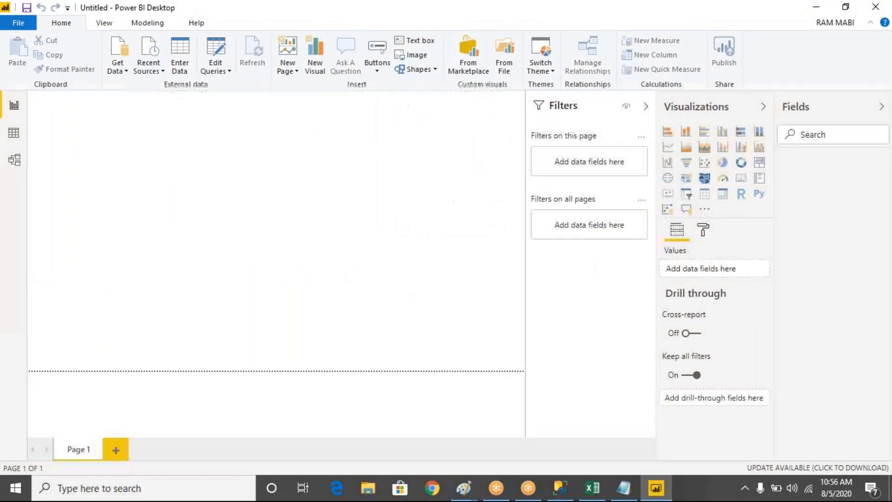
- Start a new SQL Server data connection and copy the server name DESKTOP-KTD3BKJ\SEEKWELL2 from the MSBI Notes file in Notepad
left_click(118, 69)
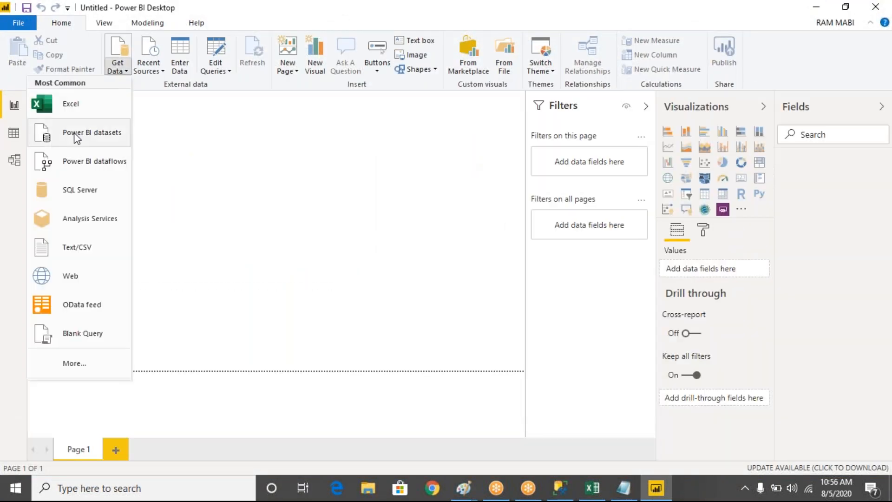
left_click(80, 194)
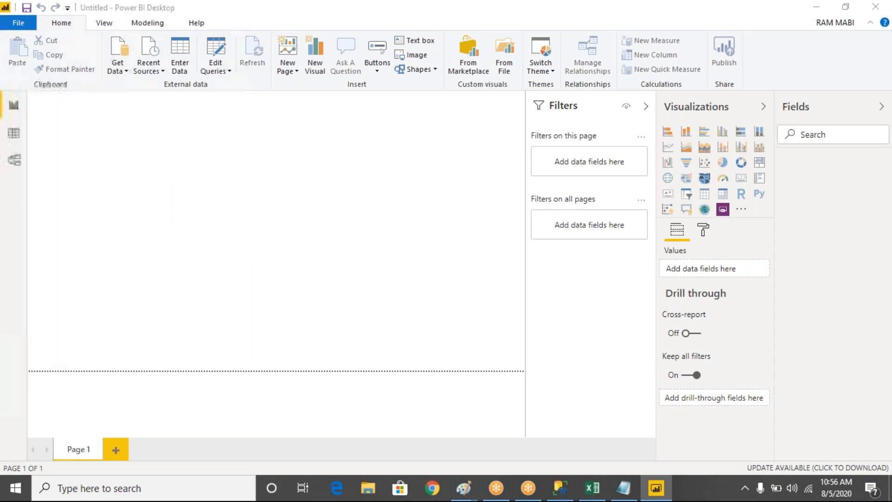
left_click(622, 492)
left_click_drag(319, 129, 107, 133)
key("ctrl+c")
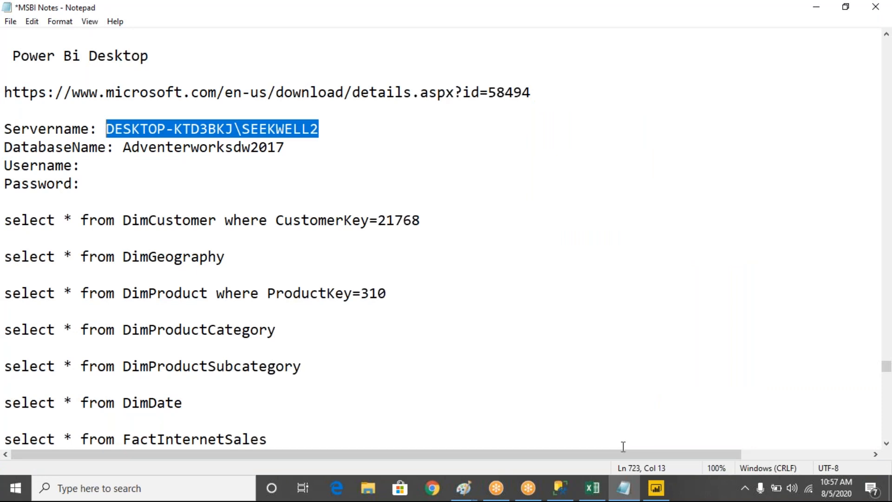
- Back in Power BI Desktop, connect to DESKTOP-KTD3BKJ\SEEKWELL2 in Import mode without a database name, using current Windows credentials and an unencrypted connection
left_click(656, 488)
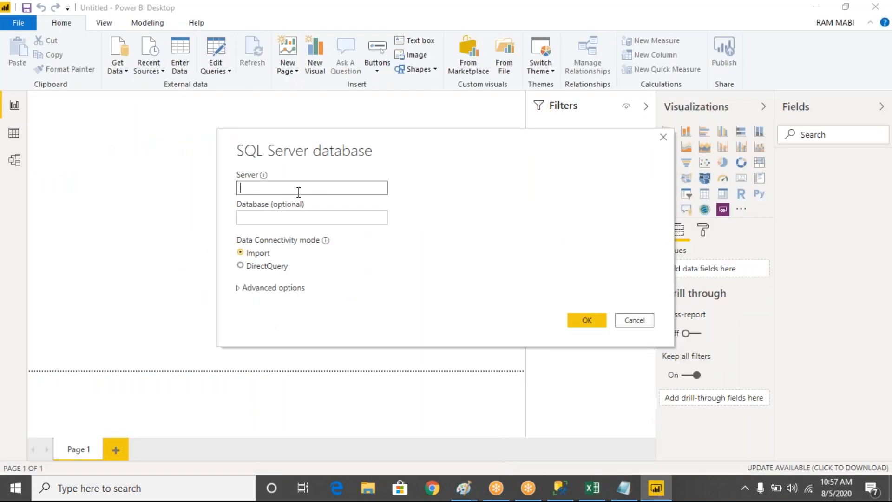
key("ctrl+v")
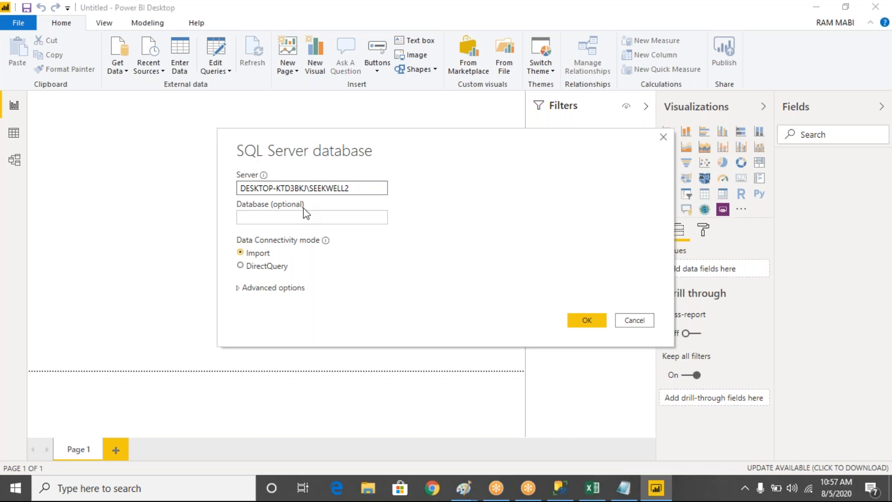
left_click(319, 222)
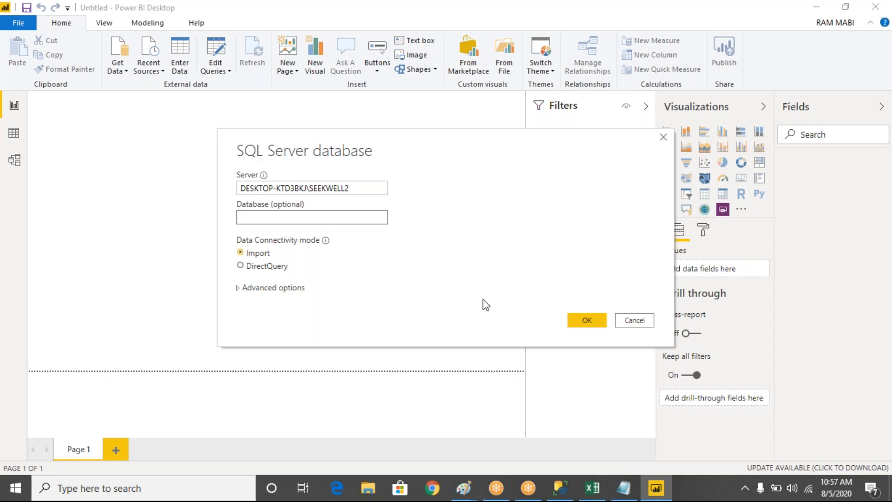
left_click(590, 320)
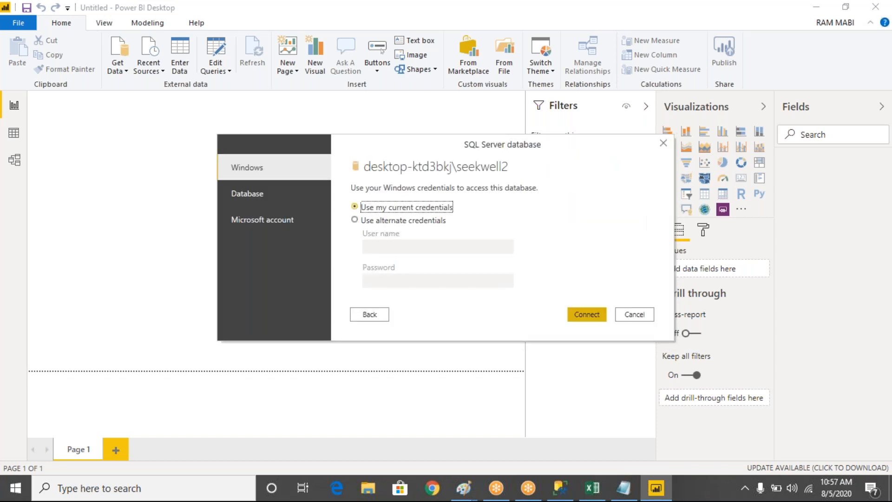
left_click(587, 314)
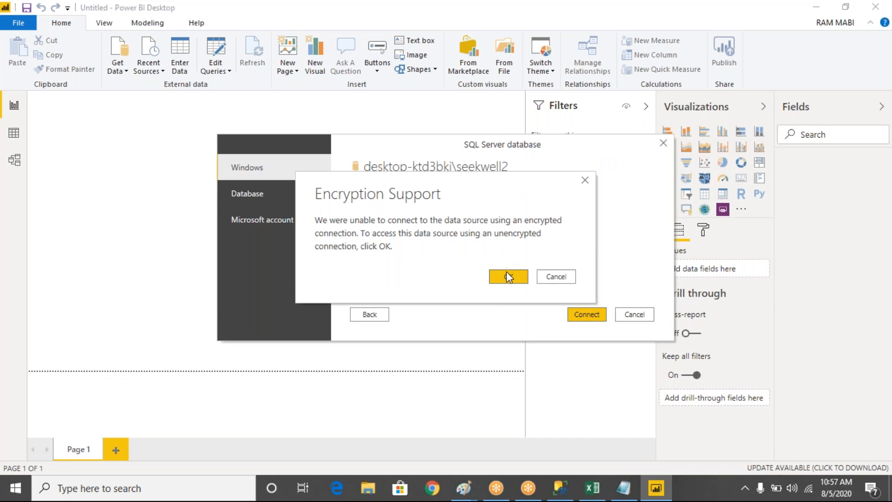
left_click(507, 276)
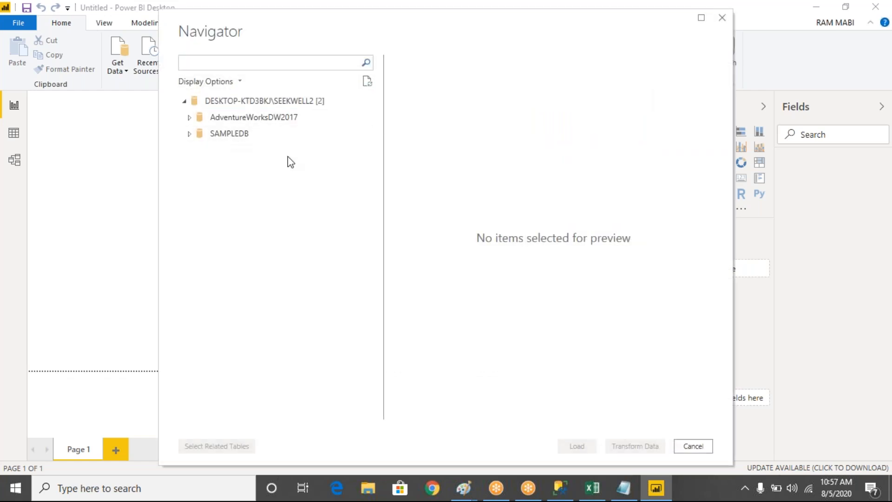
- Check the database list in SQL Server Management Studio, then return to Power BI Desktop and expand AdventureWorksDW2017 in the Navigator
left_click(559, 489)
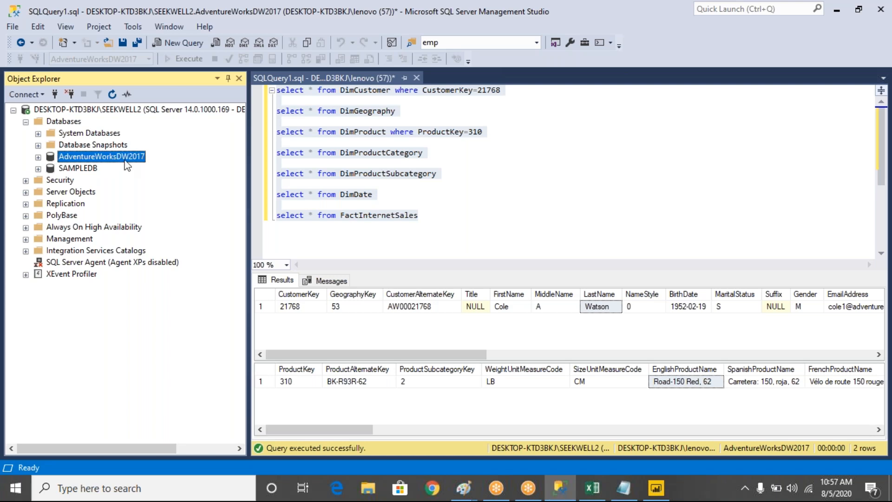
left_click(657, 489)
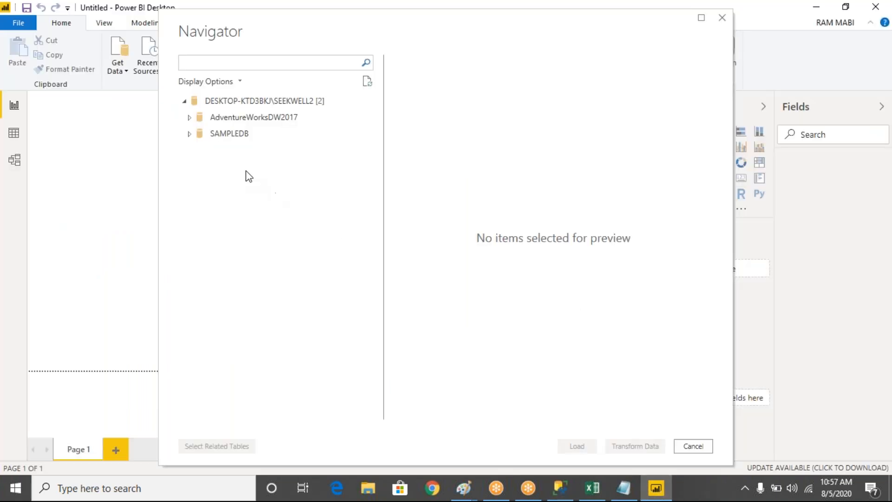
left_click(190, 120)
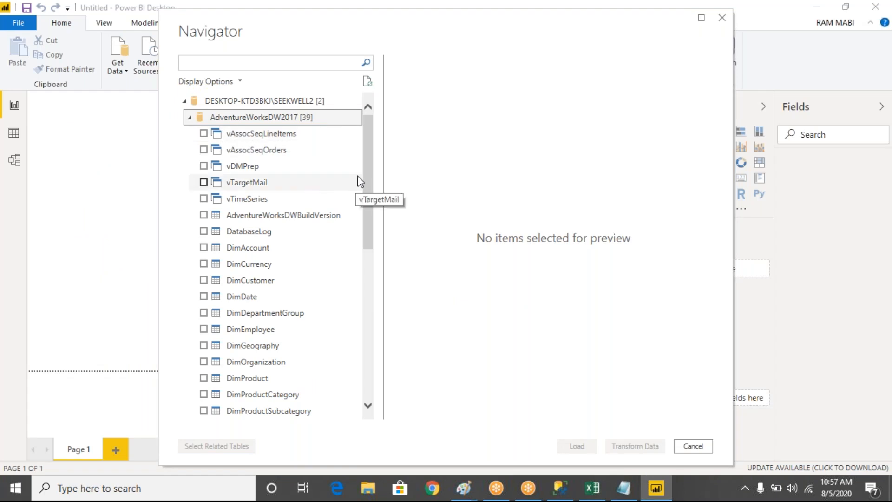
- Select the tables DimCustomer, DimDate, DimGeography, DimProduct, DimProductCategory, DimProductSubcategory and FactInternetSales for import
mouse_move(372, 144)
left_mouse_down()
mouse_move(384, 293)
mouse_move(367, 105)
mouse_move(372, 142)
left_mouse_up()
left_click(203, 279)
left_click_drag(367, 188, 368, 229)
left_click(203, 210)
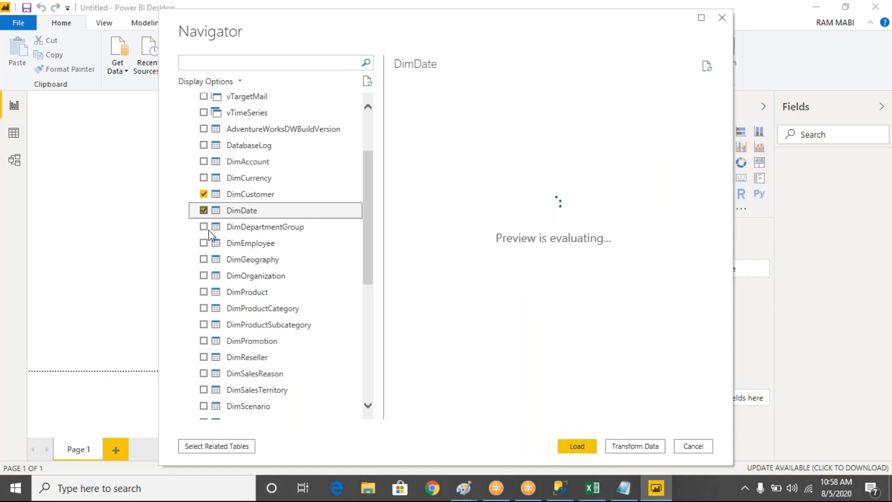
left_click(204, 260)
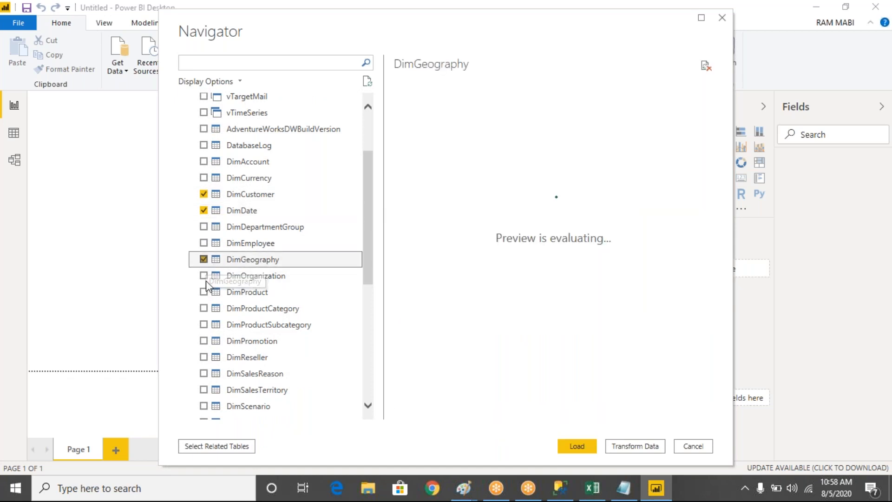
left_click(204, 292)
left_click(204, 308)
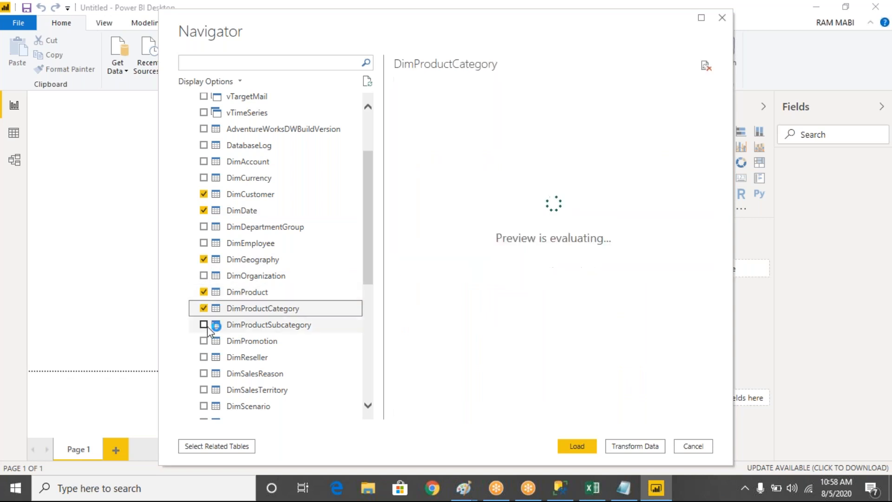
left_click(205, 326)
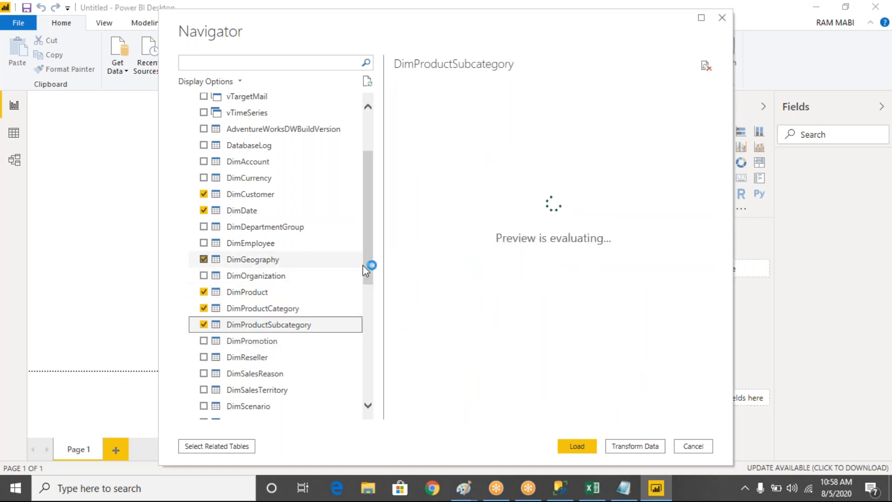
left_click_drag(369, 271, 380, 362)
left_click(203, 261)
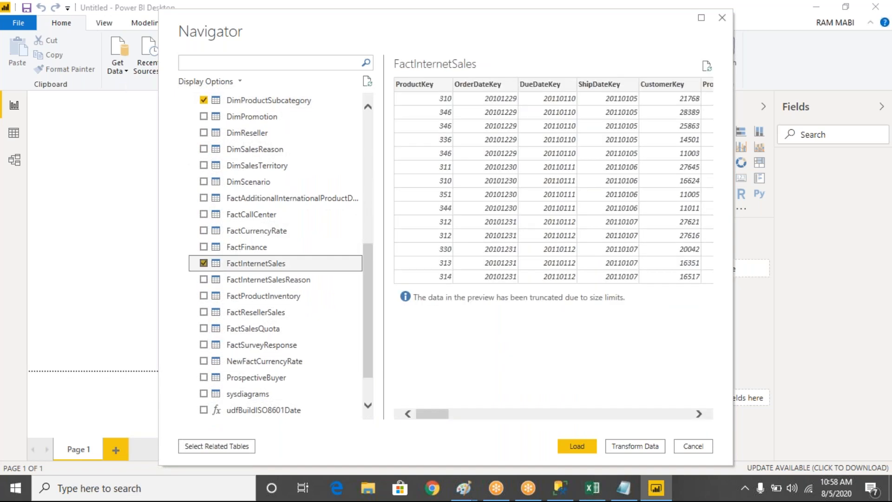
- Preview the DimCustomer table and load all selected tables into the report
left_click_drag(367, 300, 356, 24)
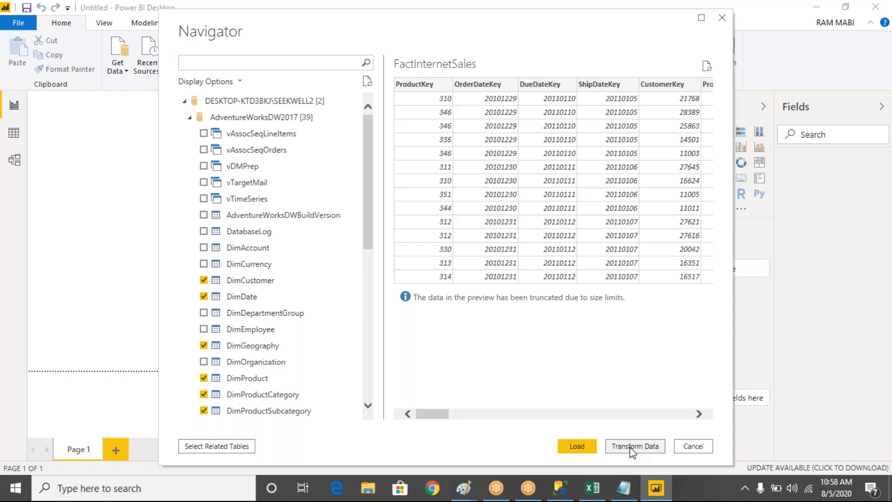
left_click(265, 284)
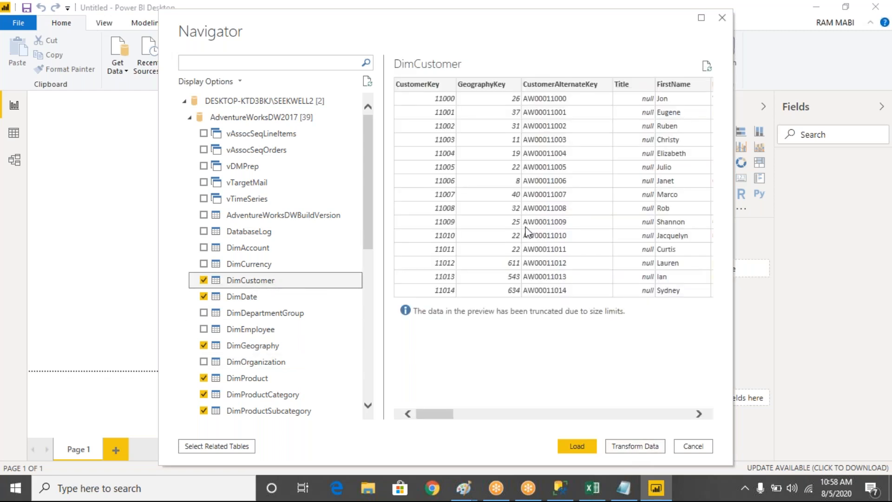
mouse_move(437, 418)
left_mouse_down()
mouse_move(676, 409)
mouse_move(428, 414)
left_mouse_up()
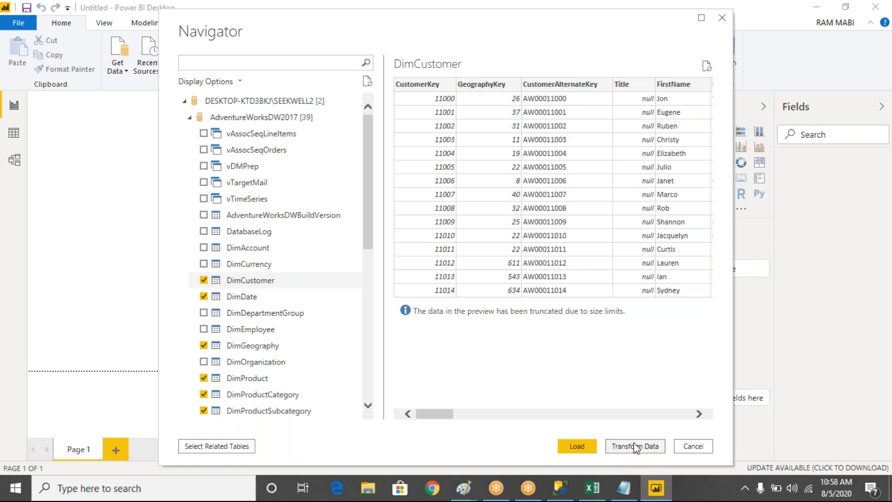
left_click(581, 447)
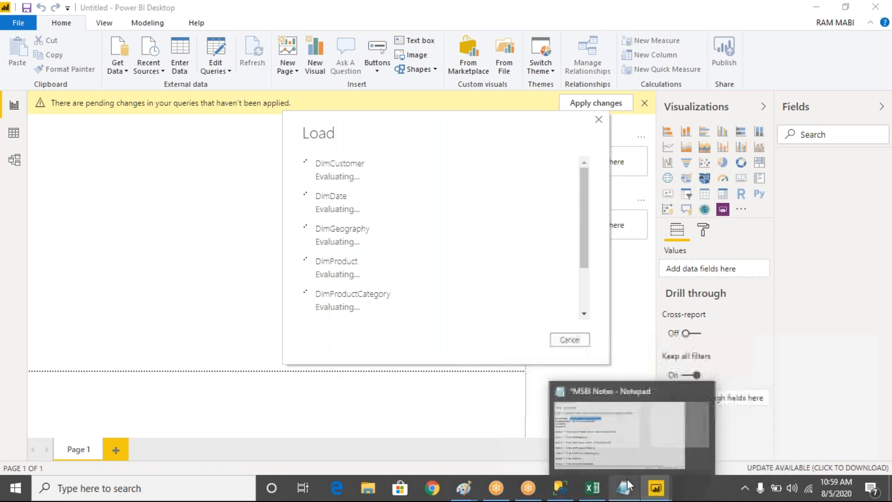
- Switch to the Paint diagram and review how import mode differs from direct query mode between SQL Server and Power BI Desktop
mouse_move(465, 492)
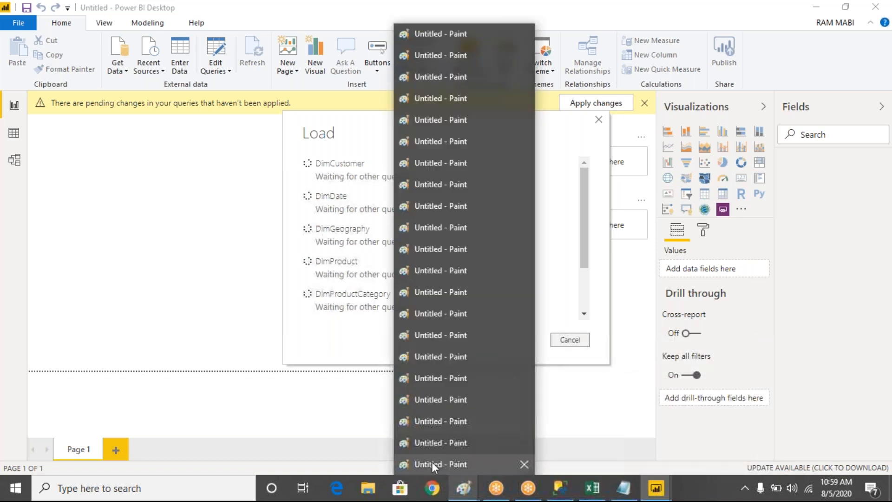
left_click(431, 462)
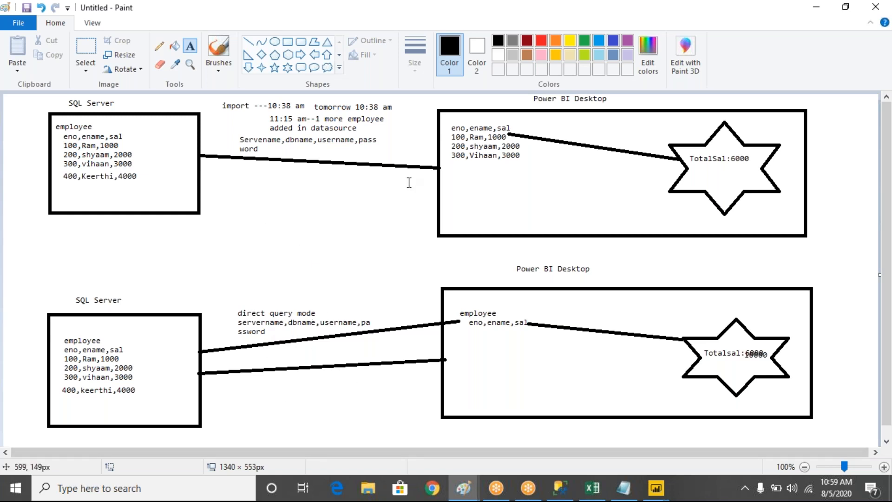
left_click(621, 24)
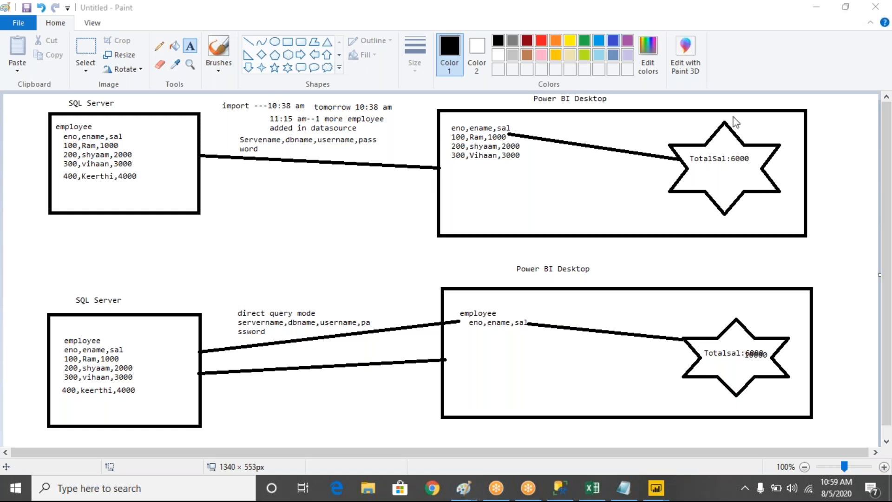